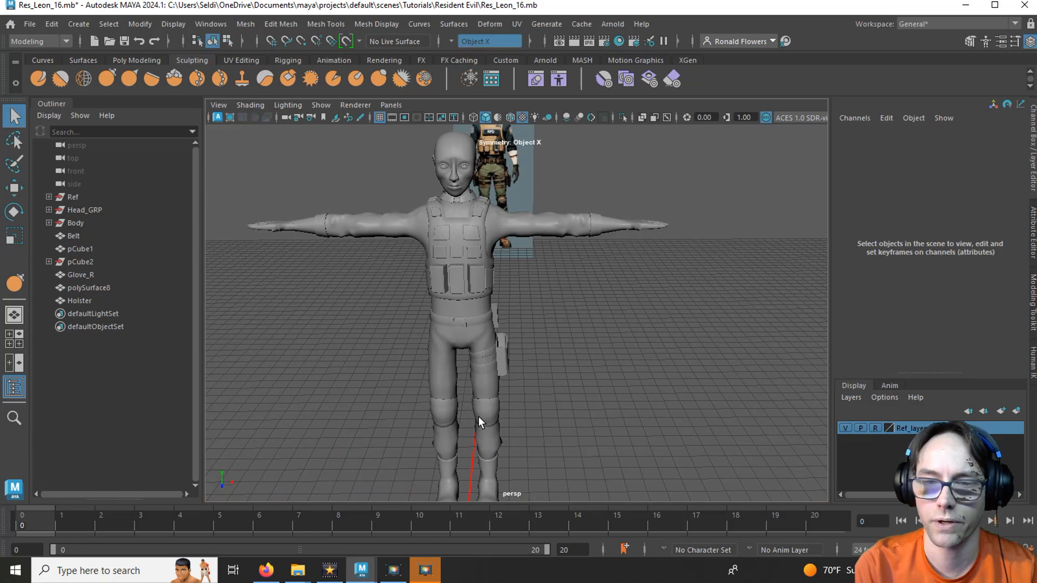
# - Examine the character's legs, vest, arms, head and neck from several sides against the reference image
pyautogui.scroll(8, 505, 335)
pyautogui.keyDown('alt'); pyautogui.moveTo(511, 368); pyautogui.dragTo(559, 370); pyautogui.keyUp('alt')
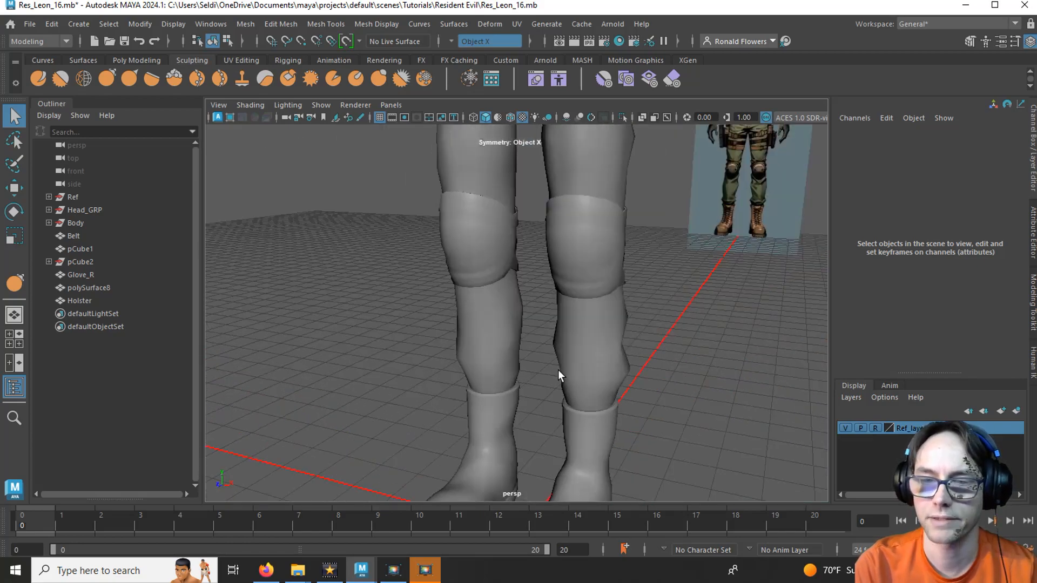
pyautogui.click(560, 369)
pyautogui.keyDown('alt'); pyautogui.moveTo(581, 178); pyautogui.dragTo(532, 337, button='middle'); pyautogui.keyUp('alt')
pyautogui.keyDown('alt'); pyautogui.moveTo(523, 181); pyautogui.dragTo(481, 398, button='middle'); pyautogui.keyUp('alt')
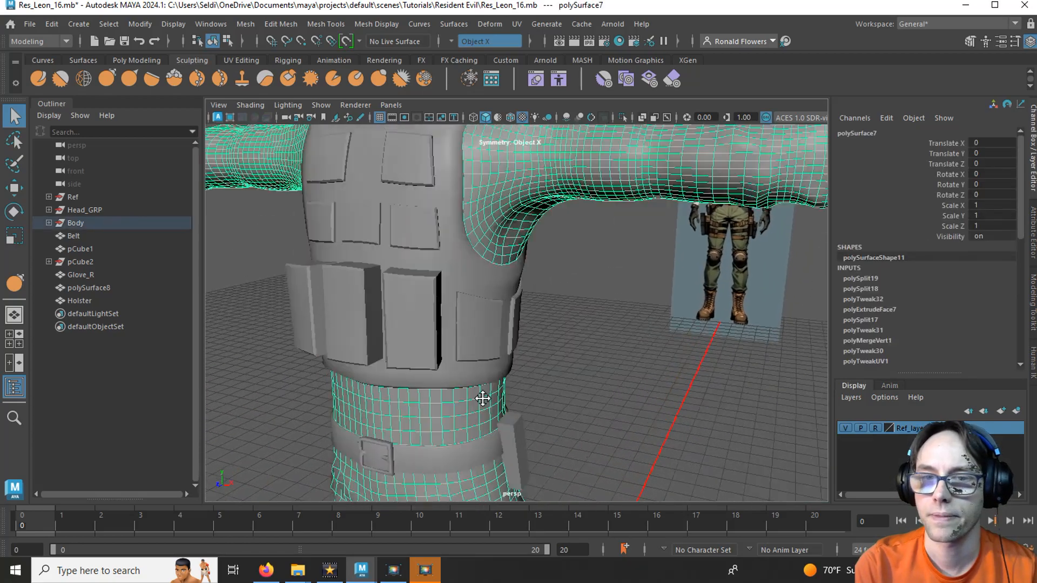
pyautogui.scroll(-3, 505, 412)
pyautogui.scroll(-3, 591, 357)
pyautogui.keyDown('alt'); pyautogui.moveTo(591, 358); pyautogui.dragTo(552, 394); pyautogui.keyUp('alt')
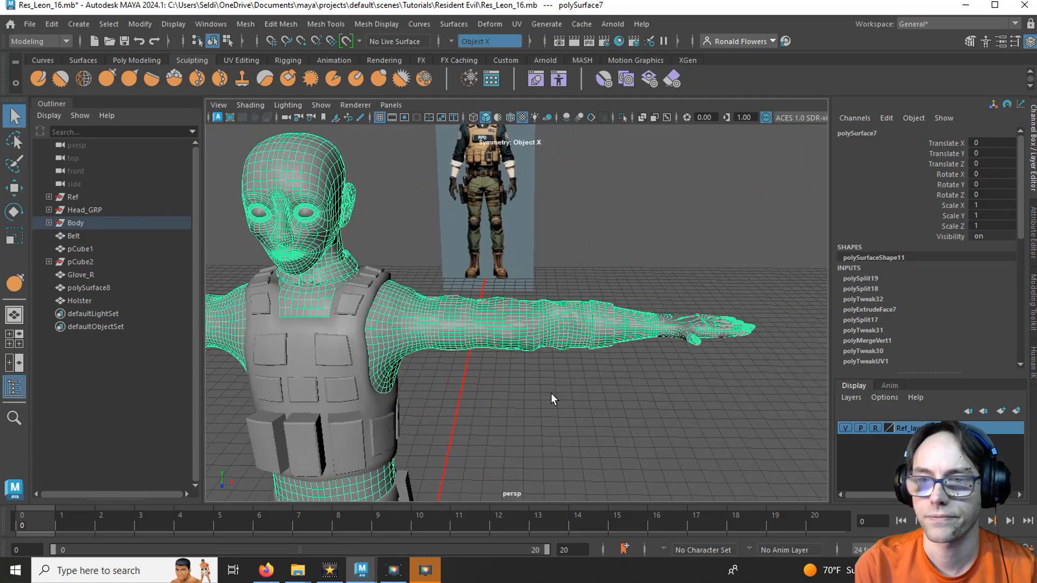
pyautogui.keyDown('alt'); pyautogui.moveTo(575, 338); pyautogui.dragTo(582, 429); pyautogui.keyUp('alt')
pyautogui.keyDown('alt'); pyautogui.moveTo(582, 429); pyautogui.dragTo(573, 342, button='middle'); pyautogui.keyUp('alt')
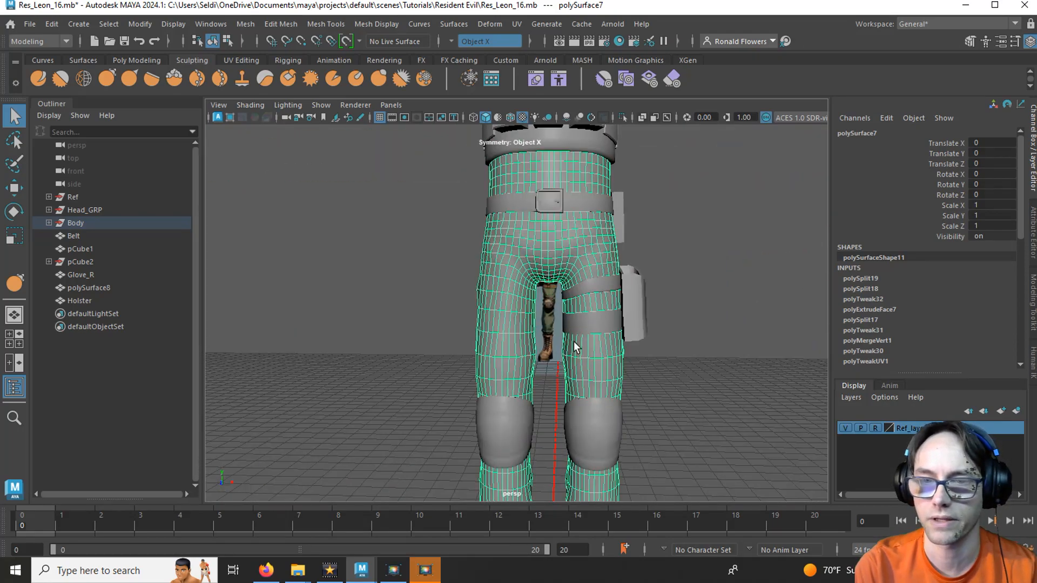
pyautogui.keyDown('alt'); pyautogui.moveTo(572, 261); pyautogui.dragTo(544, 398, button='middle'); pyautogui.keyUp('alt')
pyautogui.click(537, 277)
pyautogui.scroll(3, 538, 256)
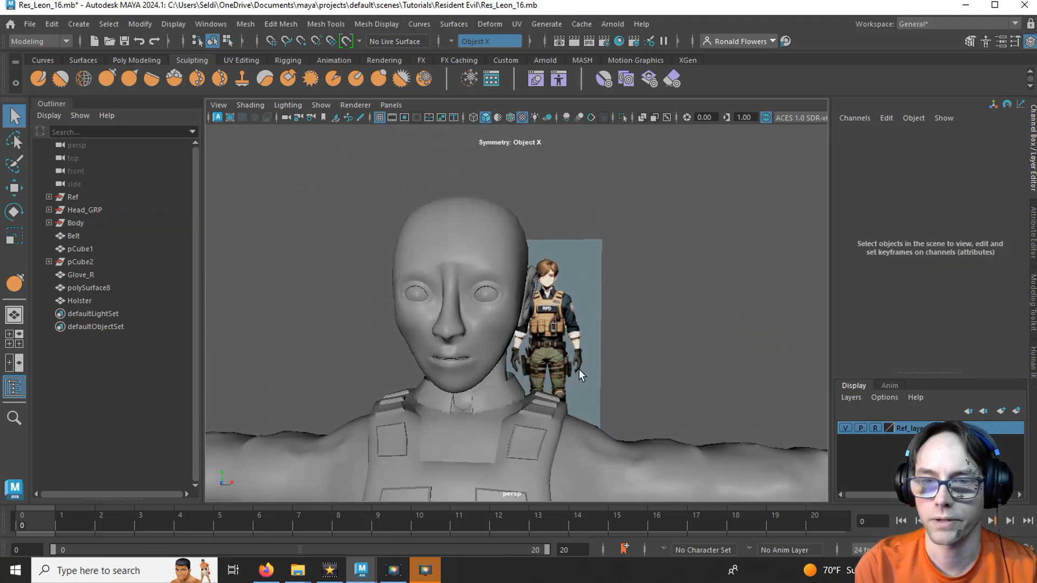
pyautogui.scroll(5, 545, 403)
pyautogui.keyDown('alt'); pyautogui.moveTo(549, 414); pyautogui.dragTo(540, 330); pyautogui.keyUp('alt')
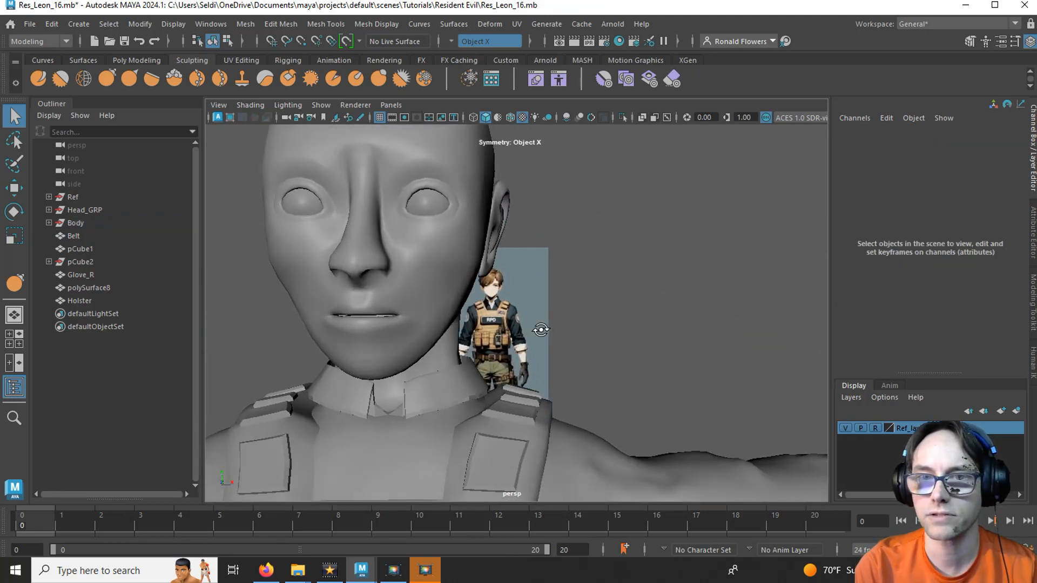
pyautogui.keyDown('alt'); pyautogui.moveTo(612, 324); pyautogui.dragTo(469, 317); pyautogui.keyUp('alt')
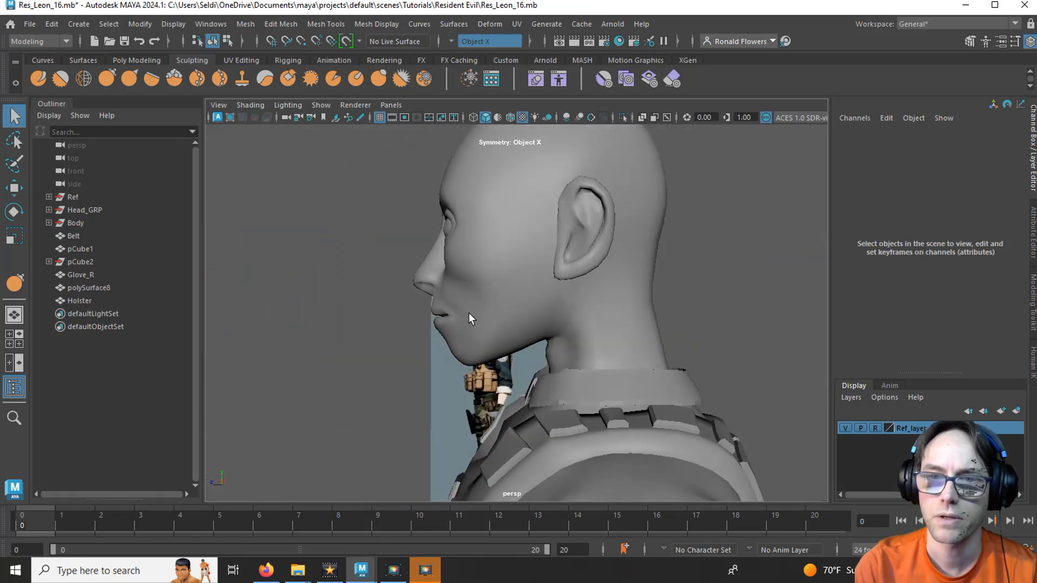
pyautogui.scroll(-3, 547, 220)
# - Select the body mesh and save the scene as a new version named Res_Leon_17.mb
pyautogui.click(546, 220)
pyautogui.keyDown('alt'); pyautogui.moveTo(442, 244); pyautogui.dragTo(544, 270); pyautogui.keyUp('alt')
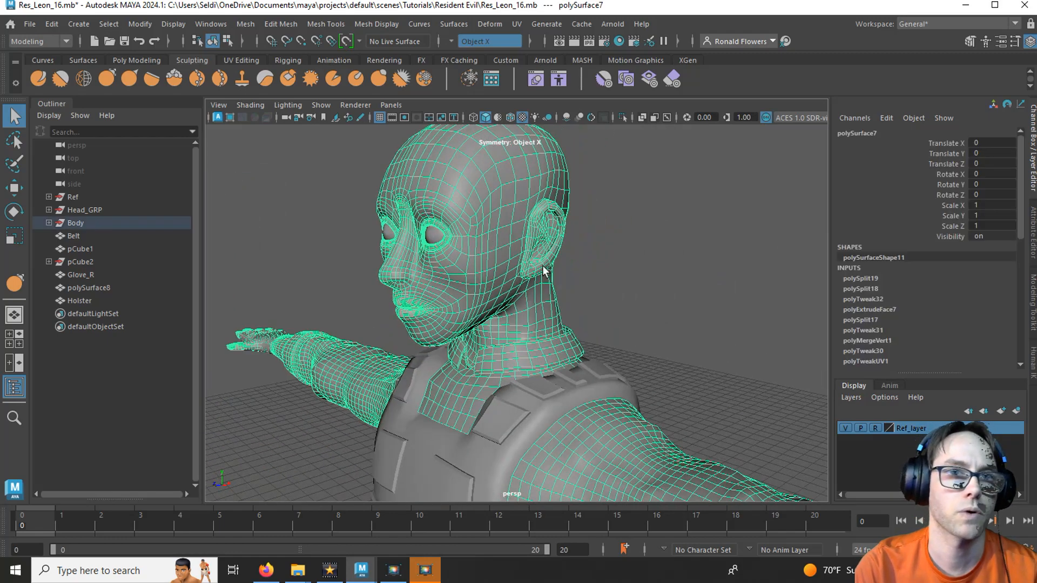
pyautogui.click(30, 24)
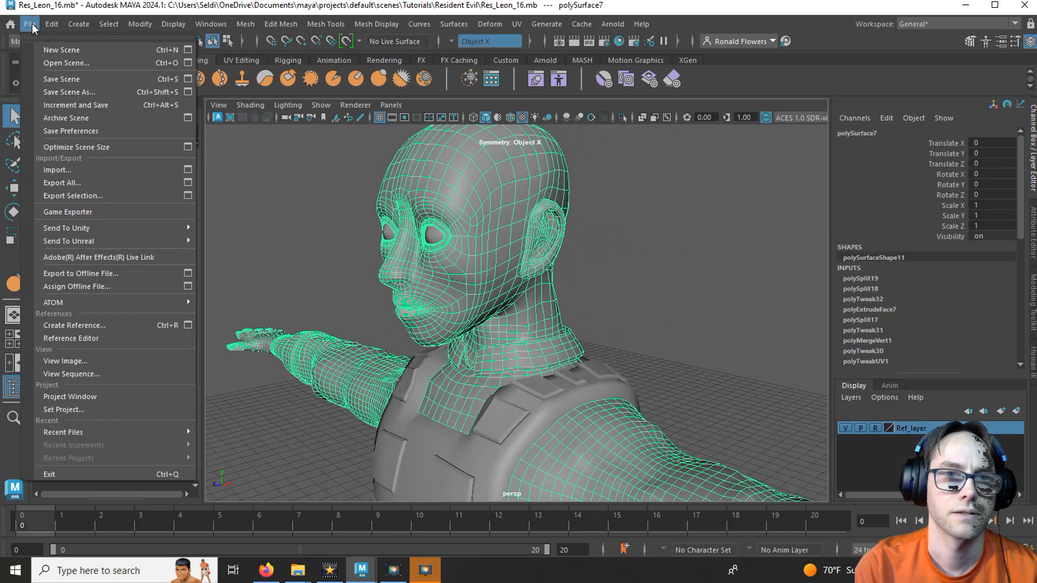
pyautogui.click(75, 91)
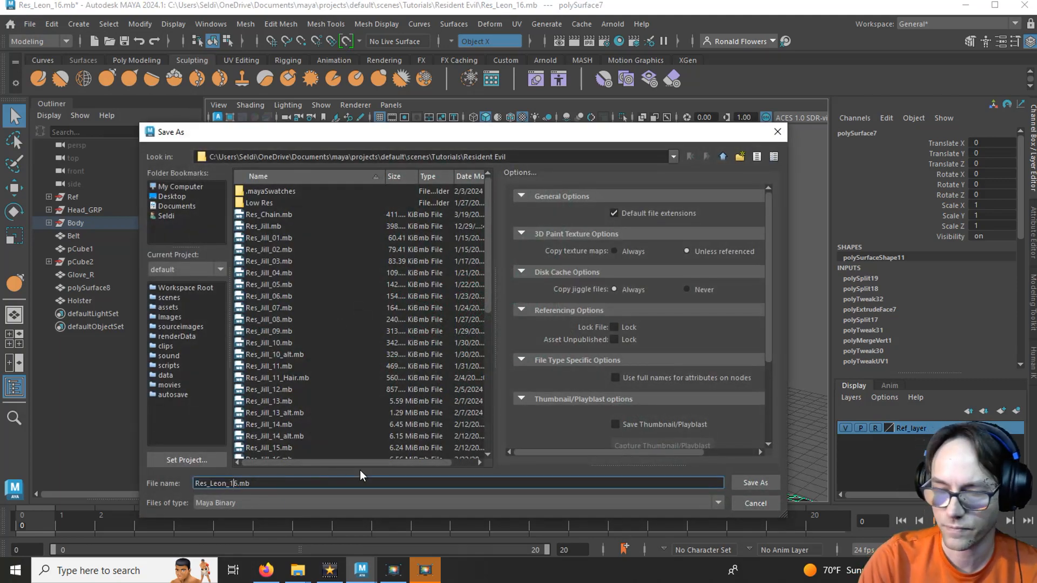
pyautogui.press('Delete')
pyautogui.write('7')
pyautogui.press('Return')
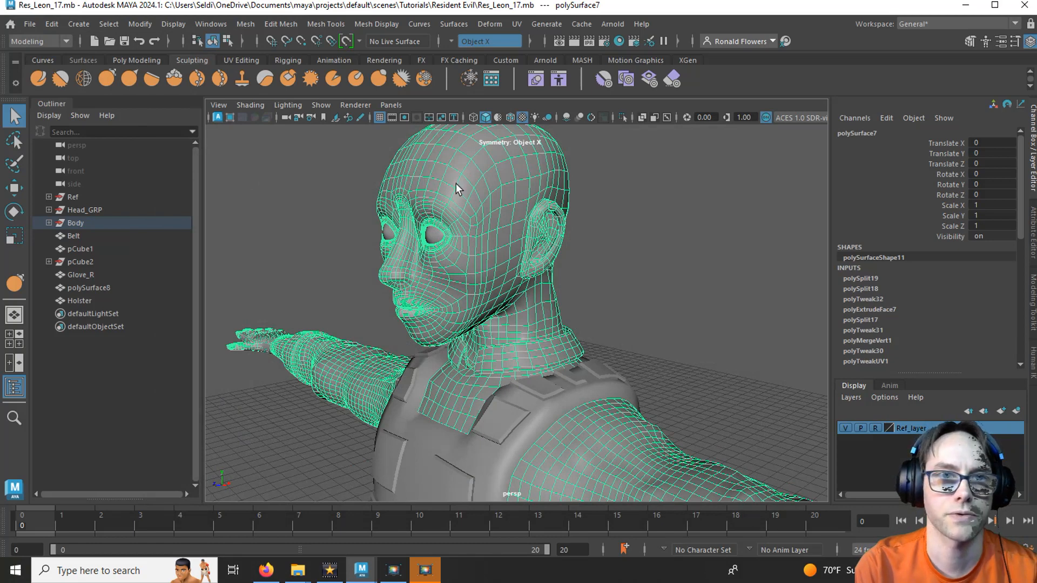
# - Delete the construction history of all objects in the scene
pyautogui.click(50, 27)
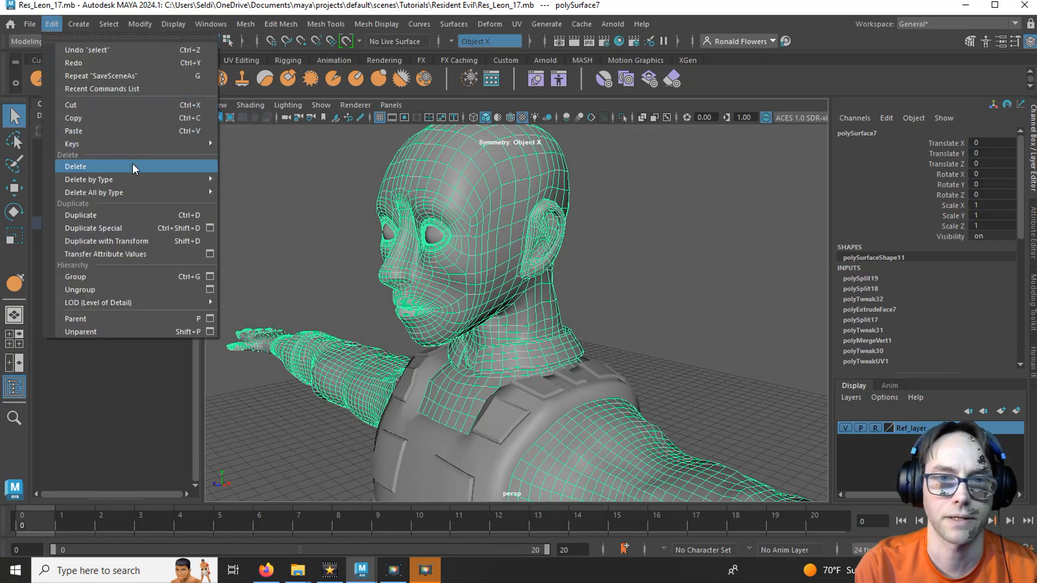
pyautogui.moveTo(142, 179)
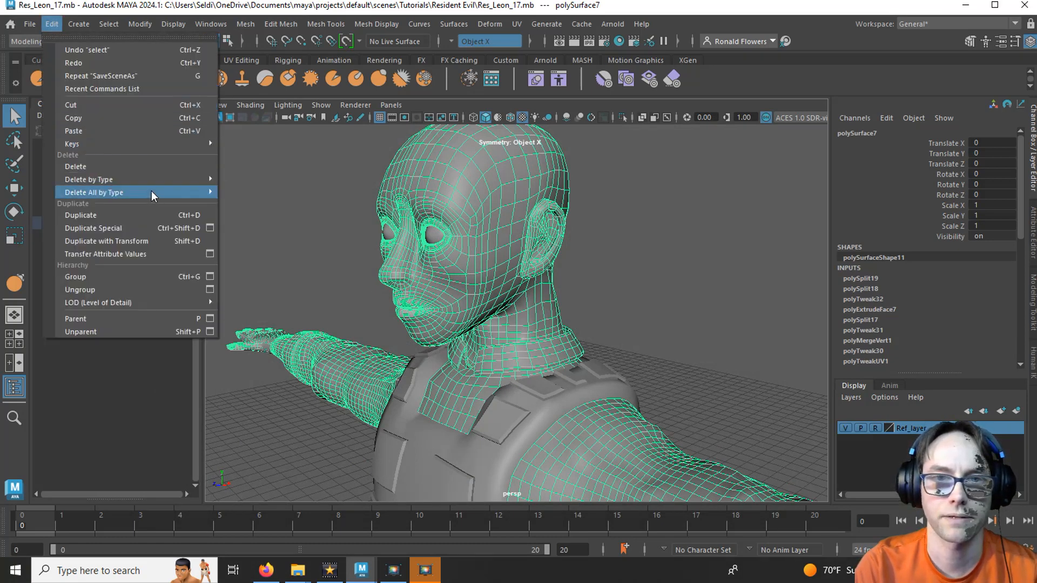
pyautogui.click(261, 157)
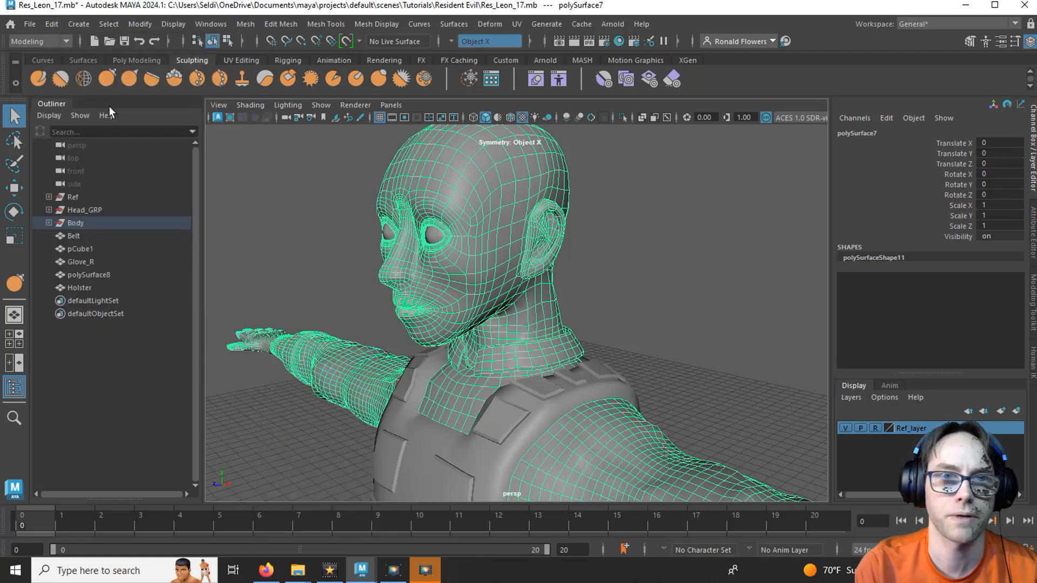
# - Reshape the front of the neck beneath the jaw with the Grab sculpting tool, using Object X symmetry
pyautogui.click(104, 78)
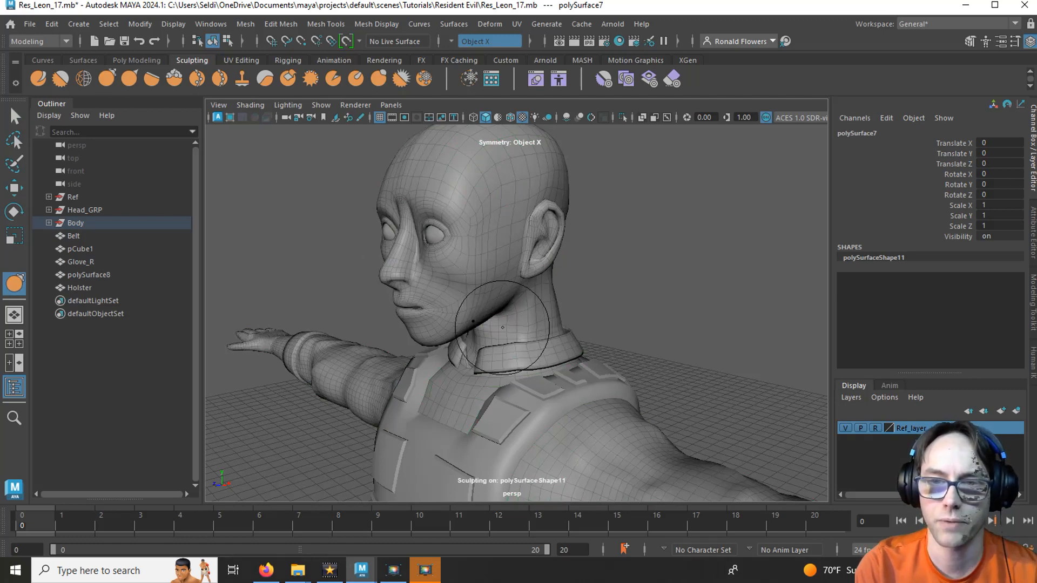
pyautogui.moveTo(475, 270)
pyautogui.keyDown('alt'); pyautogui.mouseDown()
pyautogui.moveTo(465, 313)
pyautogui.moveTo(473, 346)
pyautogui.moveTo(343, 340)
pyautogui.mouseUp(); pyautogui.keyUp('alt')
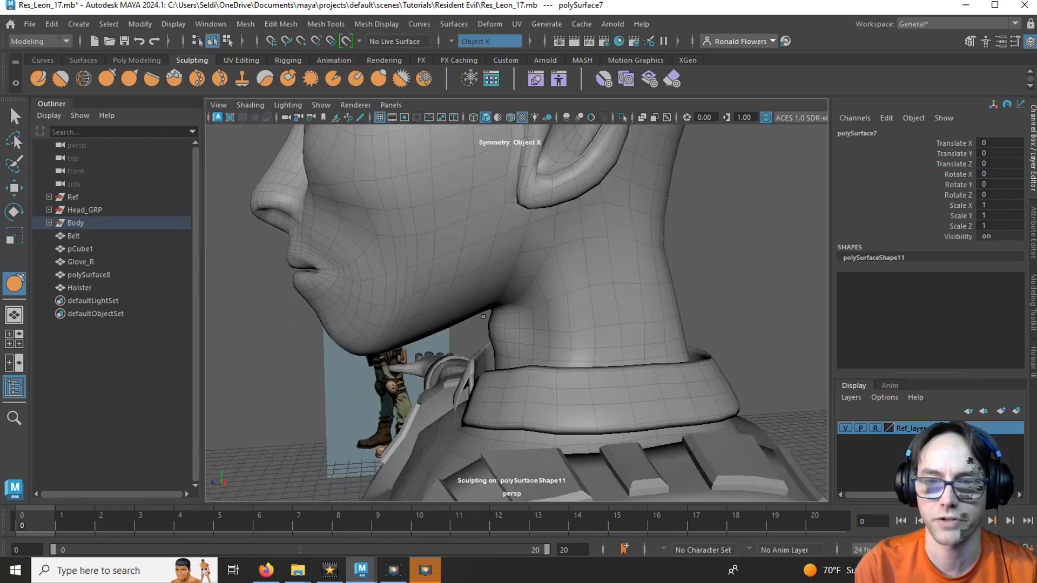
pyautogui.moveTo(437, 346)
pyautogui.keyDown('alt'); pyautogui.mouseDown()
pyautogui.moveTo(460, 318)
pyautogui.moveTo(424, 250)
pyautogui.moveTo(432, 265)
pyautogui.mouseUp(); pyautogui.keyUp('alt')
pyautogui.moveTo(455, 308)
pyautogui.keyDown('alt'); pyautogui.mouseDown()
pyautogui.moveTo(398, 317)
pyautogui.moveTo(410, 314)
pyautogui.mouseUp(); pyautogui.keyUp('alt')
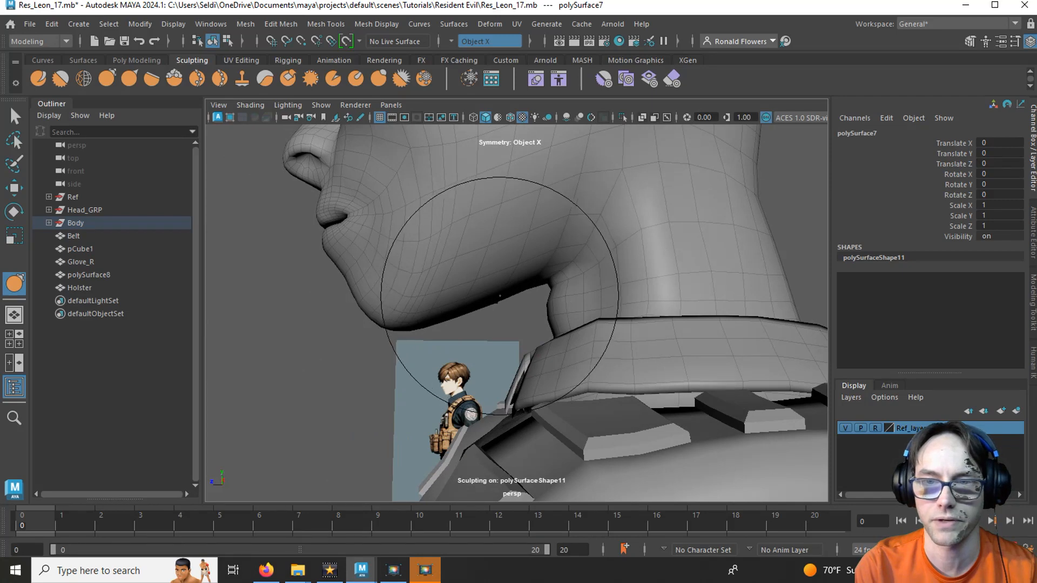
pyautogui.moveTo(494, 294)
pyautogui.keyDown('alt'); pyautogui.mouseDown()
pyautogui.moveTo(509, 294)
pyautogui.moveTo(505, 313)
pyautogui.mouseUp(); pyautogui.keyUp('alt')
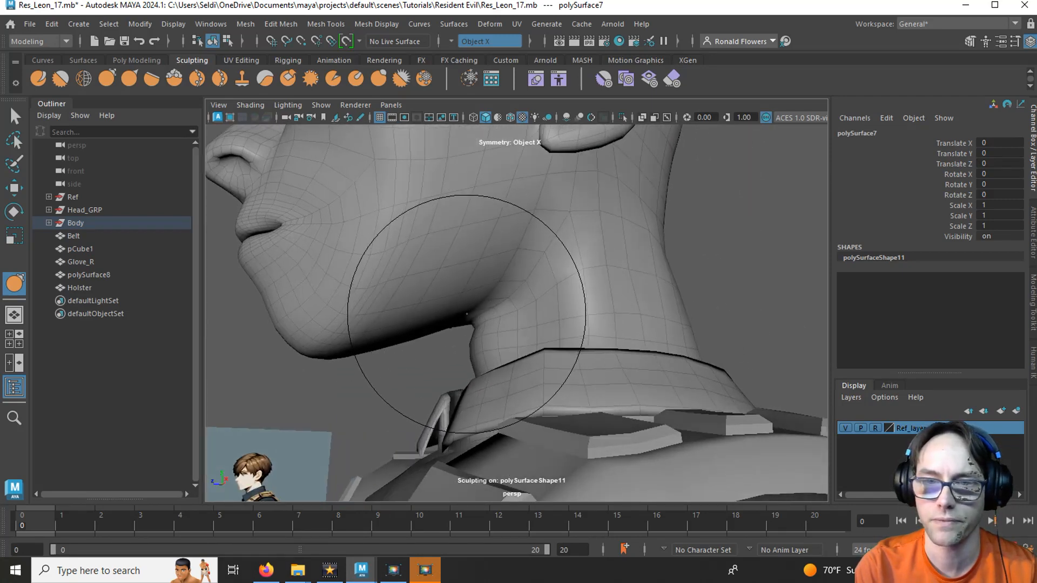
pyautogui.moveTo(469, 309); pyautogui.dragTo(477, 309)
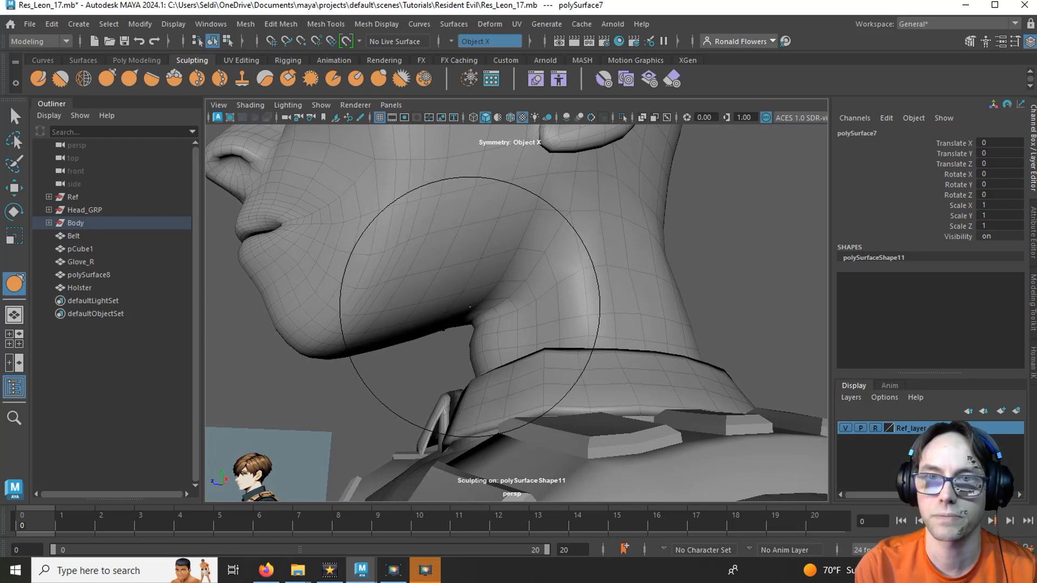
pyautogui.click(453, 42)
pyautogui.click(456, 43)
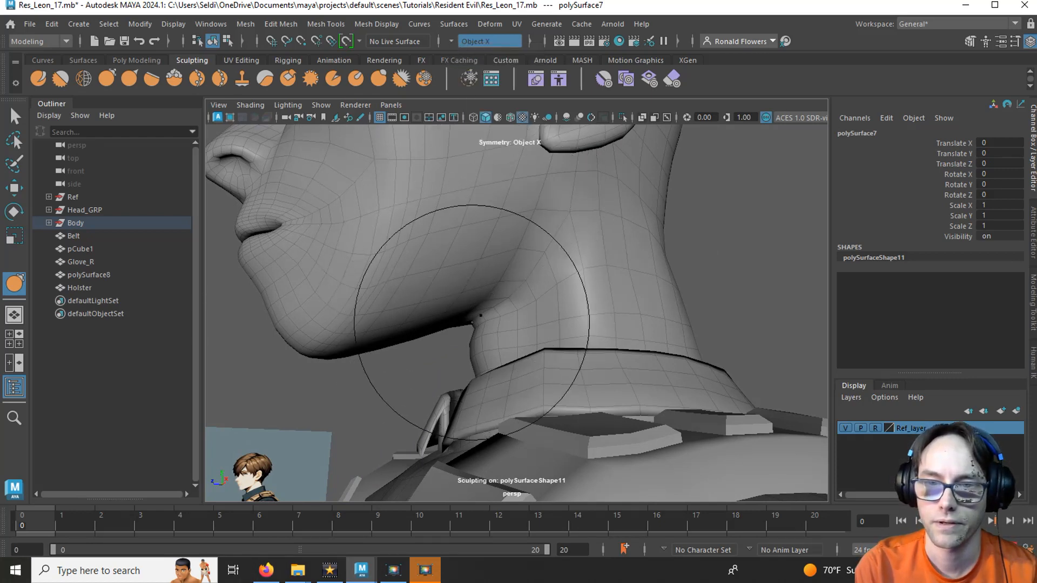
pyautogui.moveTo(506, 315)
pyautogui.mouseDown()
pyautogui.moveTo(456, 310)
pyautogui.moveTo(540, 345)
pyautogui.moveTo(496, 341)
pyautogui.mouseUp()
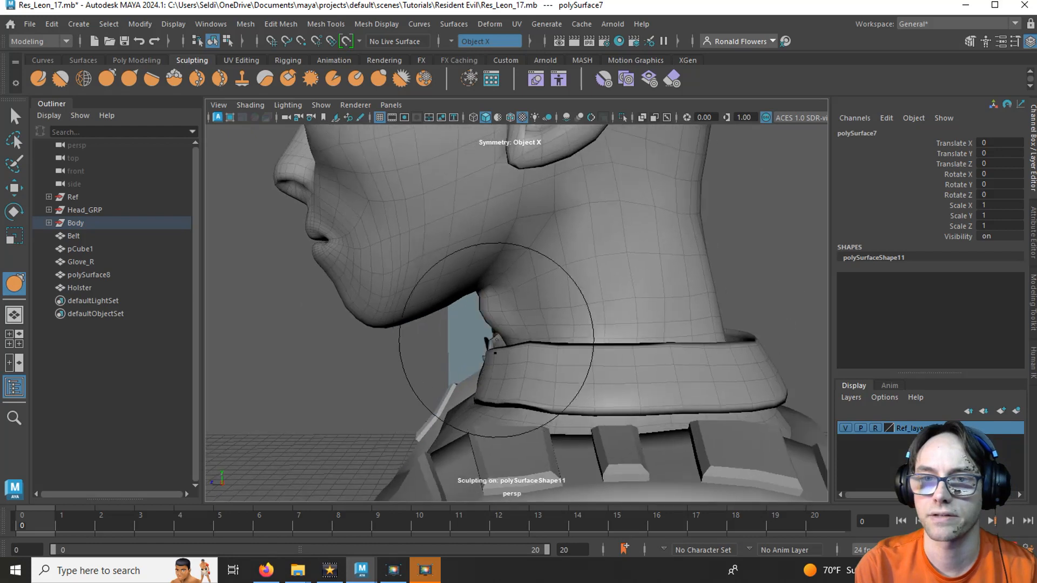
# - Pull the back of the neck and the base of the skull inward with the Grab brush for a cleaner side profile
pyautogui.keyDown('alt'); pyautogui.moveTo(537, 238); pyautogui.dragTo(544, 290); pyautogui.keyUp('alt')
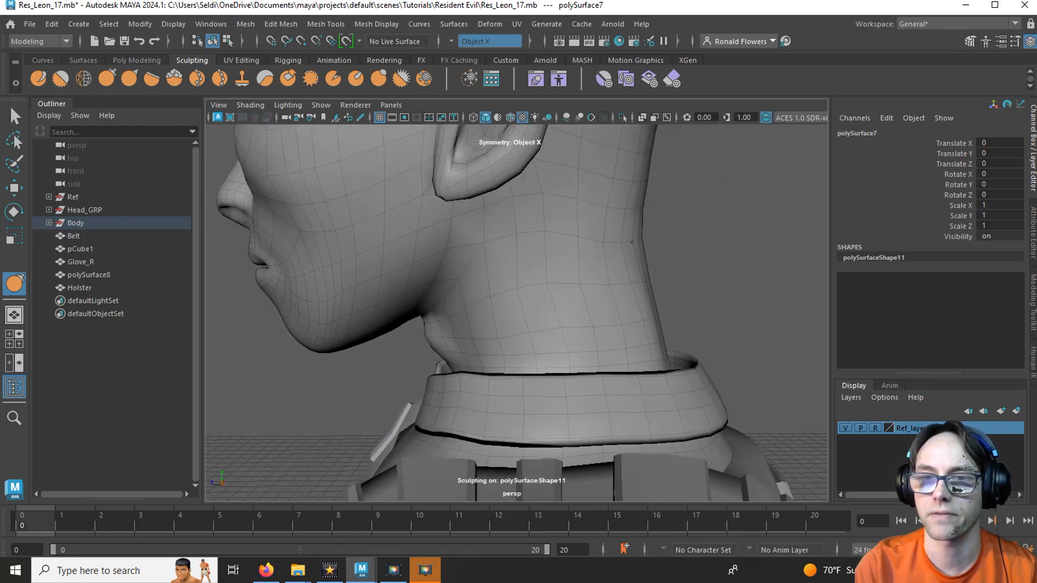
pyautogui.moveTo(631, 243); pyautogui.dragTo(620, 243)
pyautogui.scroll(-3, 621, 246)
pyautogui.keyDown('alt'); pyautogui.moveTo(621, 248); pyautogui.dragTo(597, 284, button='middle'); pyautogui.keyUp('alt')
pyautogui.moveTo(579, 271)
pyautogui.mouseDown()
pyautogui.moveTo(531, 283)
pyautogui.moveTo(550, 284)
pyautogui.mouseUp()
pyautogui.moveTo(575, 328); pyautogui.dragTo(570, 331)
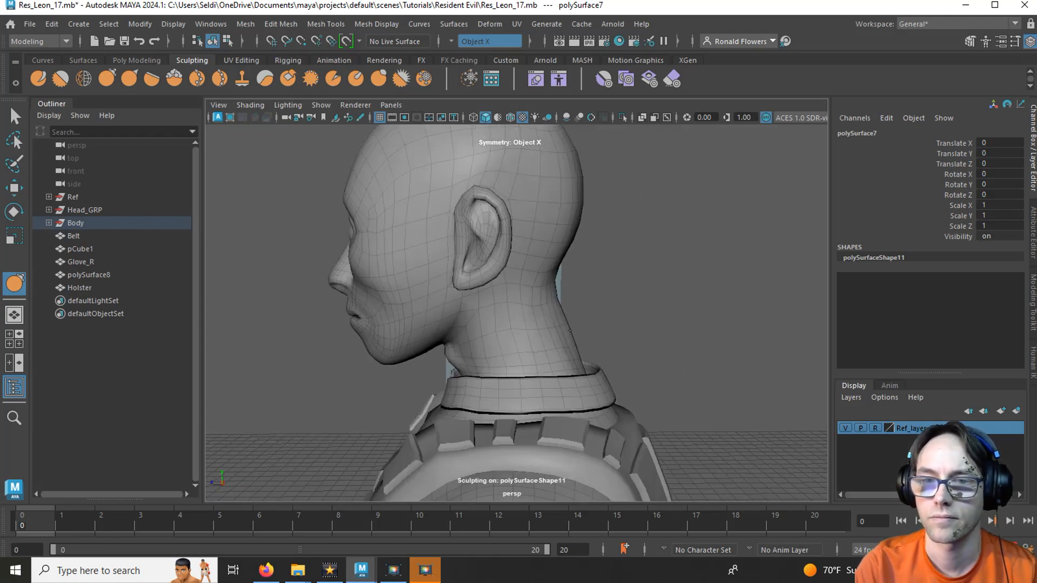
# - Reshape the shirt collar's lower front edge and the cloth beneath it with the Grab brush
pyautogui.keyDown('alt'); pyautogui.moveTo(465, 378); pyautogui.dragTo(603, 279); pyautogui.keyUp('alt')
pyautogui.scroll(3, 532, 329)
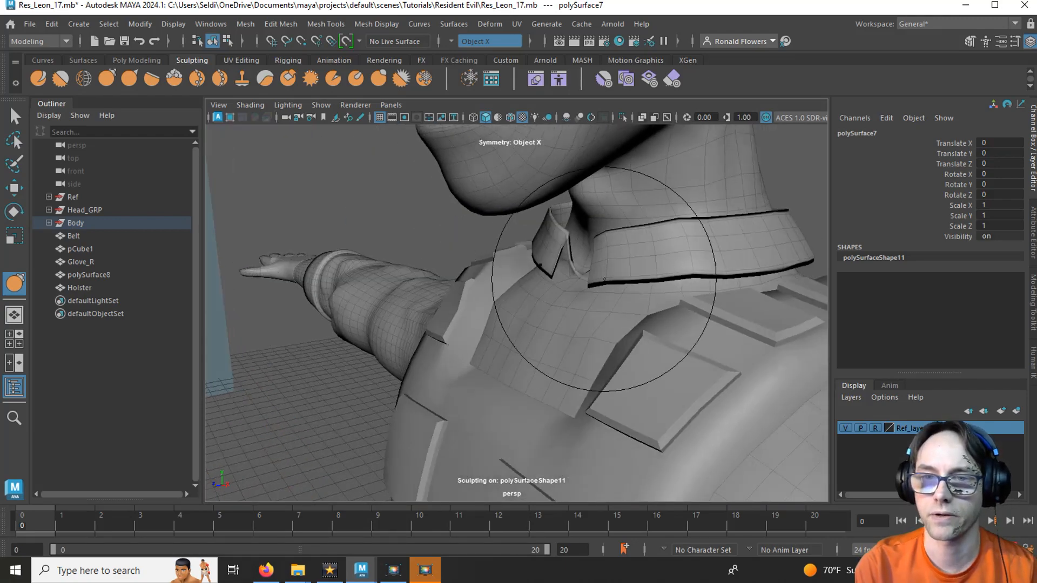
pyautogui.keyDown('alt'); pyautogui.moveTo(578, 285); pyautogui.dragTo(533, 294, button='middle'); pyautogui.keyUp('alt')
pyautogui.keyDown('alt'); pyautogui.moveTo(532, 294); pyautogui.dragTo(524, 287); pyautogui.keyUp('alt')
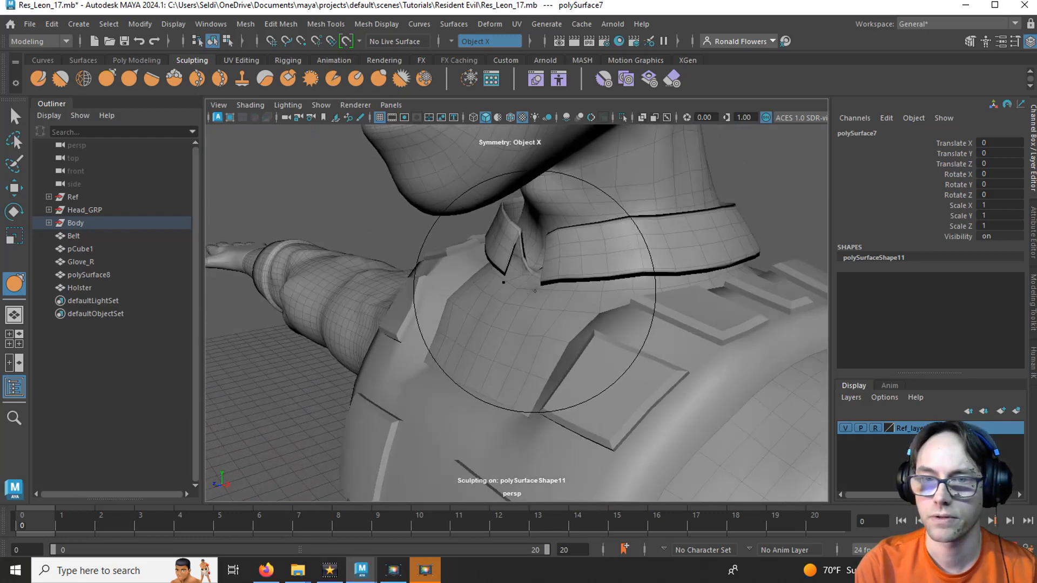
pyautogui.moveTo(532, 299)
pyautogui.mouseDown()
pyautogui.moveTo(533, 317)
pyautogui.moveTo(493, 312)
pyautogui.moveTo(511, 308)
pyautogui.moveTo(508, 297)
pyautogui.moveTo(439, 300)
pyautogui.moveTo(613, 365)
pyautogui.moveTo(447, 304)
pyautogui.mouseUp()
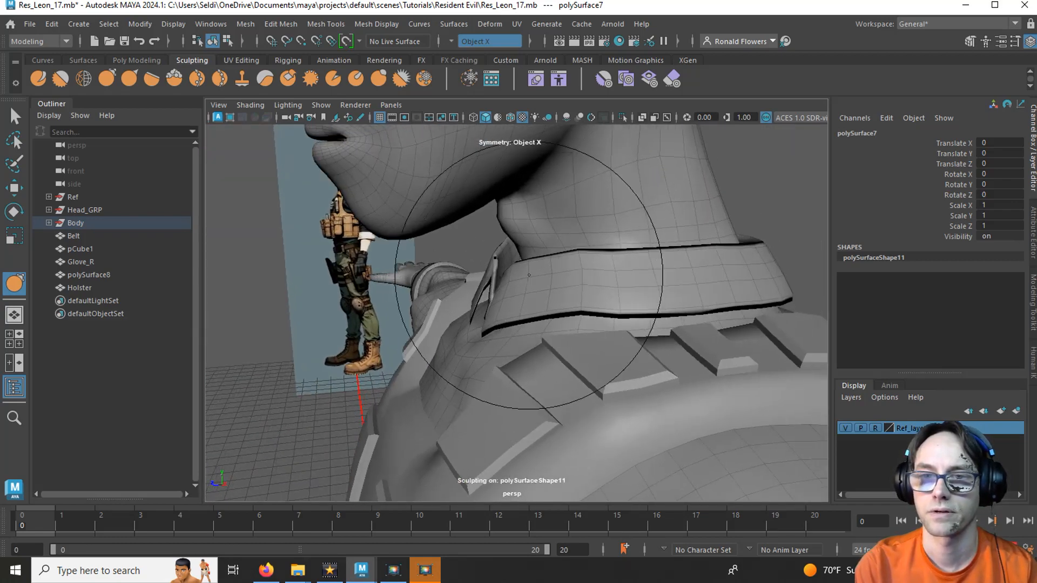
pyautogui.moveTo(528, 275)
pyautogui.keyDown('alt'); pyautogui.mouseDown()
pyautogui.moveTo(504, 303)
pyautogui.moveTo(394, 300)
pyautogui.mouseUp(); pyautogui.keyUp('alt')
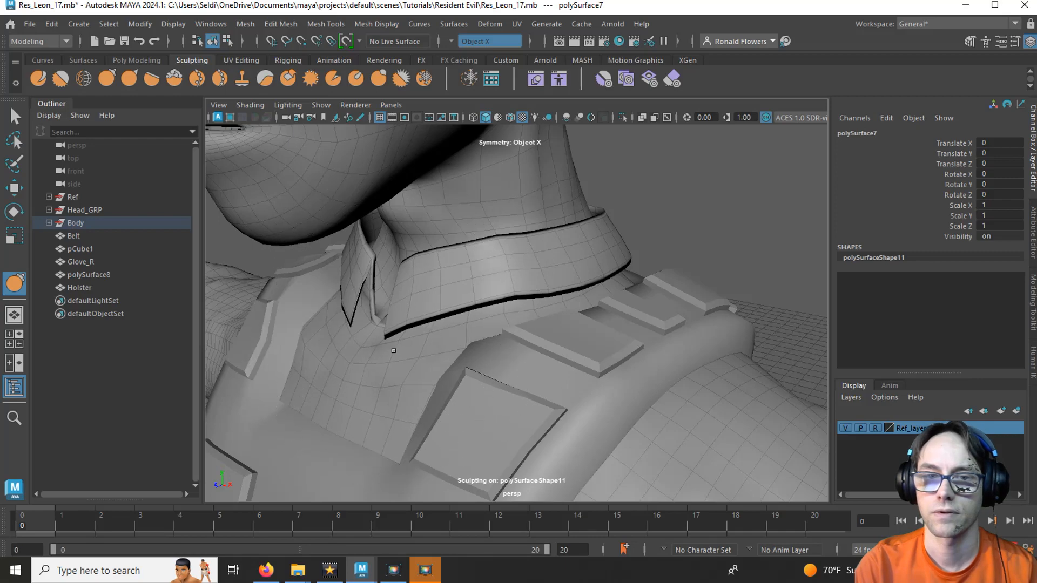
pyautogui.scroll(-5, 393, 351)
pyautogui.moveTo(394, 324)
pyautogui.keyDown('alt'); pyautogui.mouseDown()
pyautogui.moveTo(486, 348)
pyautogui.moveTo(417, 382)
pyautogui.moveTo(474, 384)
pyautogui.moveTo(451, 375)
pyautogui.moveTo(464, 367)
pyautogui.moveTo(422, 363)
pyautogui.moveTo(429, 352)
pyautogui.moveTo(359, 366)
pyautogui.mouseUp(); pyautogui.keyUp('alt')
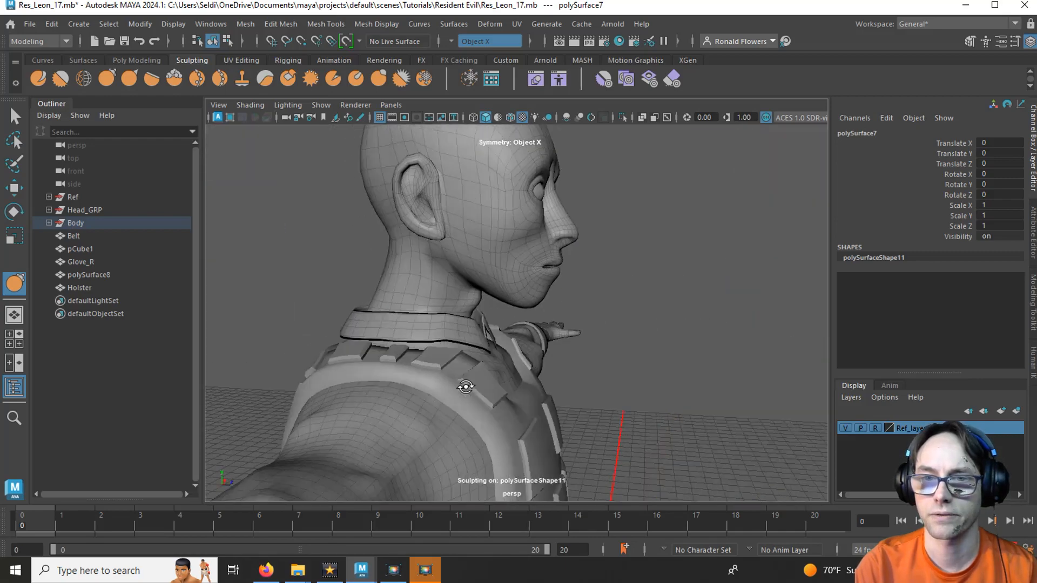
# - Spread the two front collar flaps apart and refine their pointed tips with the sculpting brush
pyautogui.scroll(5, 464, 367)
pyautogui.scroll(-2, 359, 366)
pyautogui.keyDown('alt'); pyautogui.moveTo(359, 365); pyautogui.dragTo(394, 329, button='middle'); pyautogui.keyUp('alt')
pyautogui.keyDown('alt'); pyautogui.moveTo(393, 329); pyautogui.dragTo(368, 348); pyautogui.keyUp('alt')
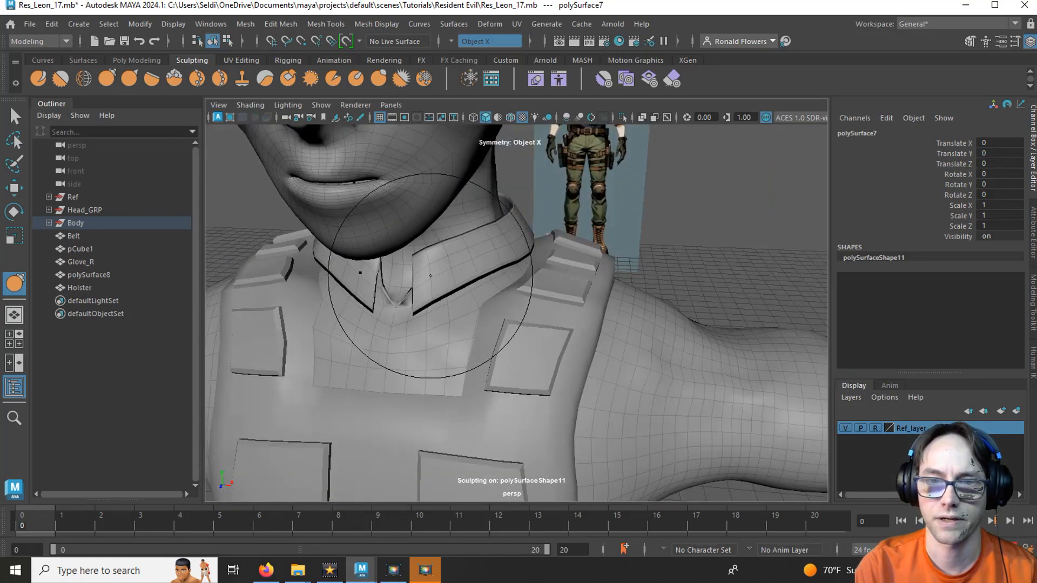
pyautogui.keyDown('alt'); pyautogui.moveTo(430, 276); pyautogui.dragTo(405, 261); pyautogui.keyUp('alt')
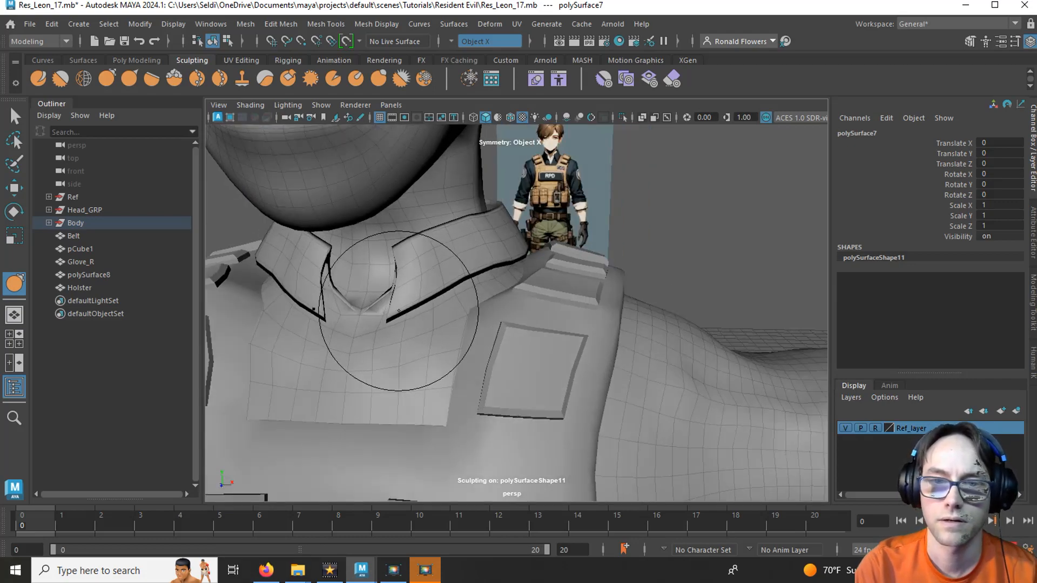
pyautogui.keyDown('alt'); pyautogui.moveTo(406, 300); pyautogui.dragTo(419, 297); pyautogui.keyUp('alt')
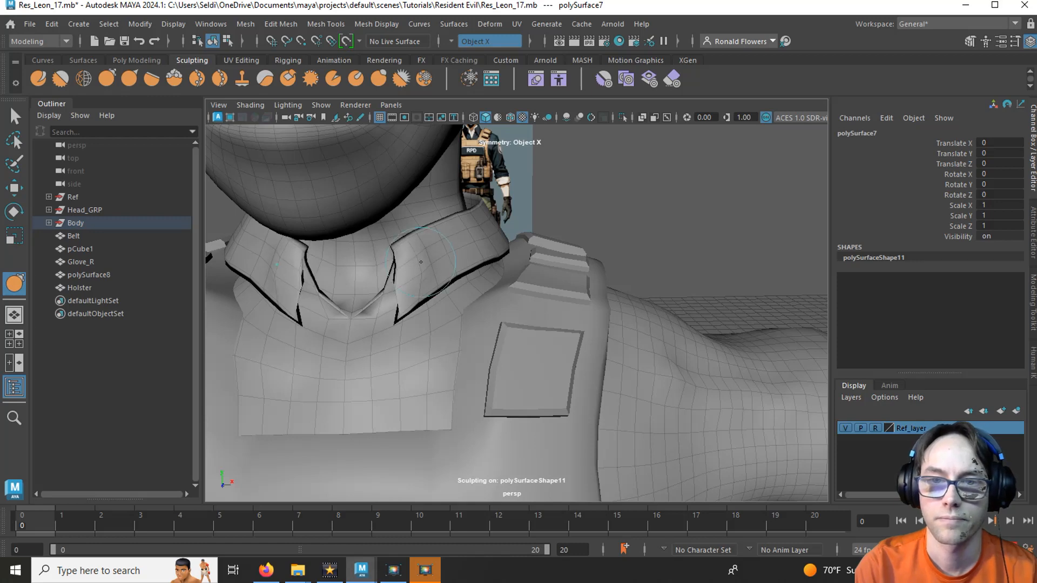
pyautogui.keyDown('alt'); pyautogui.moveTo(384, 319); pyautogui.dragTo(436, 340); pyautogui.keyUp('alt')
pyautogui.keyDown('alt'); pyautogui.moveTo(436, 340); pyautogui.dragTo(492, 318, button='right'); pyautogui.keyUp('alt')
pyautogui.keyDown('alt'); pyautogui.moveTo(493, 319); pyautogui.dragTo(459, 338); pyautogui.keyUp('alt')
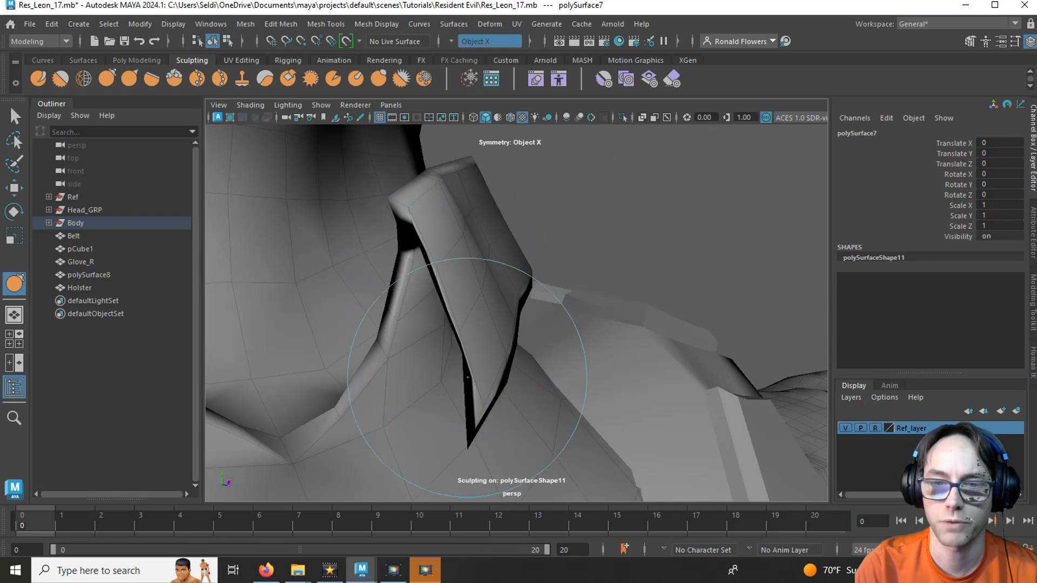
# - Enlarge the brush and smooth the throat where it meets the underside of the jaw
pyautogui.keyDown('alt'); pyautogui.moveTo(475, 377); pyautogui.dragTo(472, 347); pyautogui.keyUp('alt')
pyautogui.keyDown('alt'); pyautogui.moveTo(472, 347); pyautogui.dragTo(415, 334, button='right'); pyautogui.keyUp('alt')
pyautogui.keyDown('alt'); pyautogui.moveTo(416, 333); pyautogui.dragTo(350, 283); pyautogui.keyUp('alt')
pyautogui.keyDown('alt'); pyautogui.moveTo(363, 274); pyautogui.dragTo(371, 349, button='middle'); pyautogui.keyUp('alt')
pyautogui.keyDown('alt'); pyautogui.moveTo(370, 350); pyautogui.dragTo(388, 354, button='right'); pyautogui.keyUp('alt')
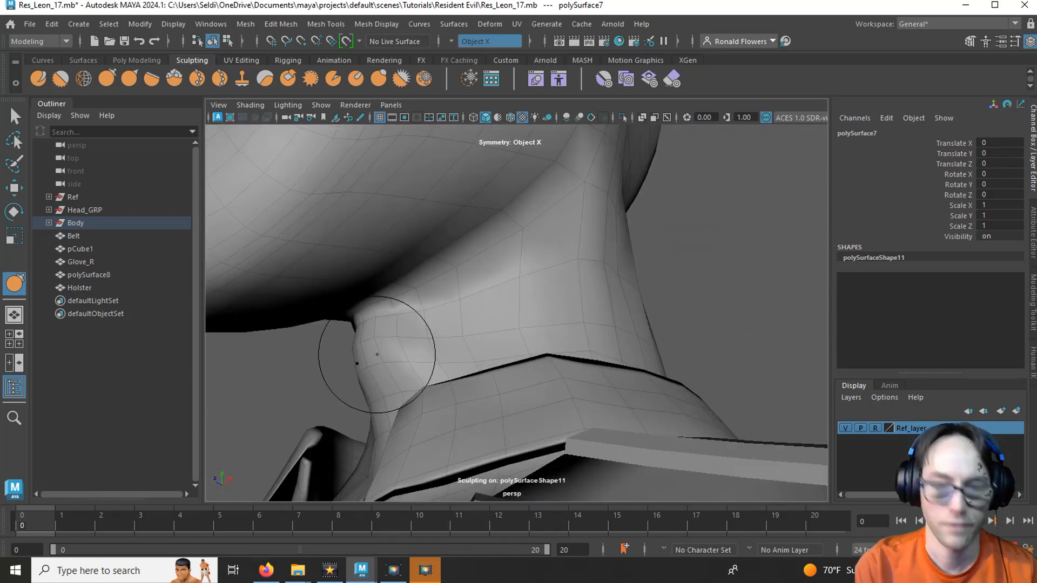
pyautogui.keyDown('alt'); pyautogui.moveTo(375, 354); pyautogui.dragTo(406, 345); pyautogui.keyUp('alt')
pyautogui.press('b')
pyautogui.moveTo(437, 288); pyautogui.dragTo(459, 286)
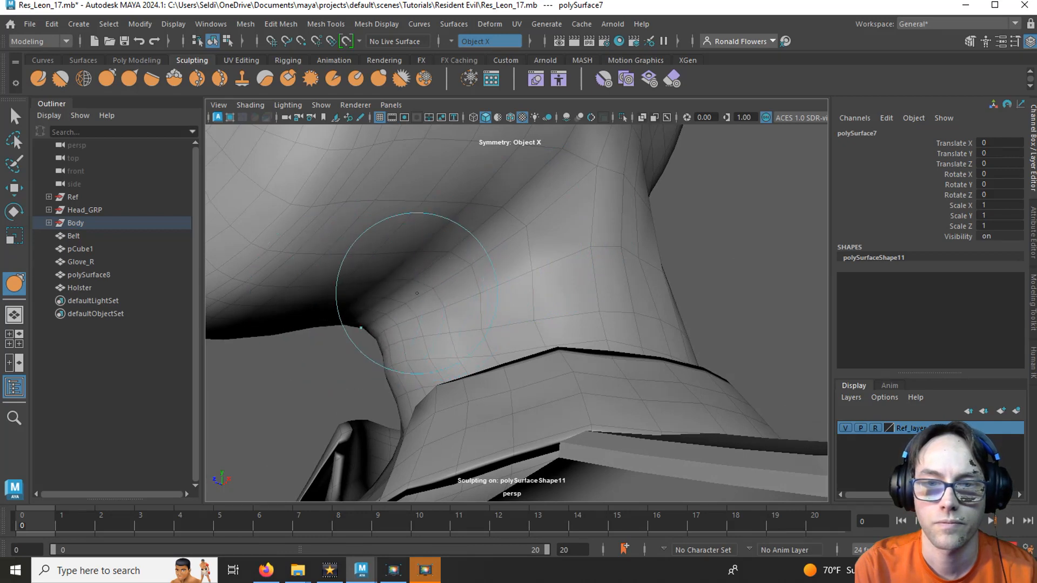
pyautogui.scroll(-6, 419, 289)
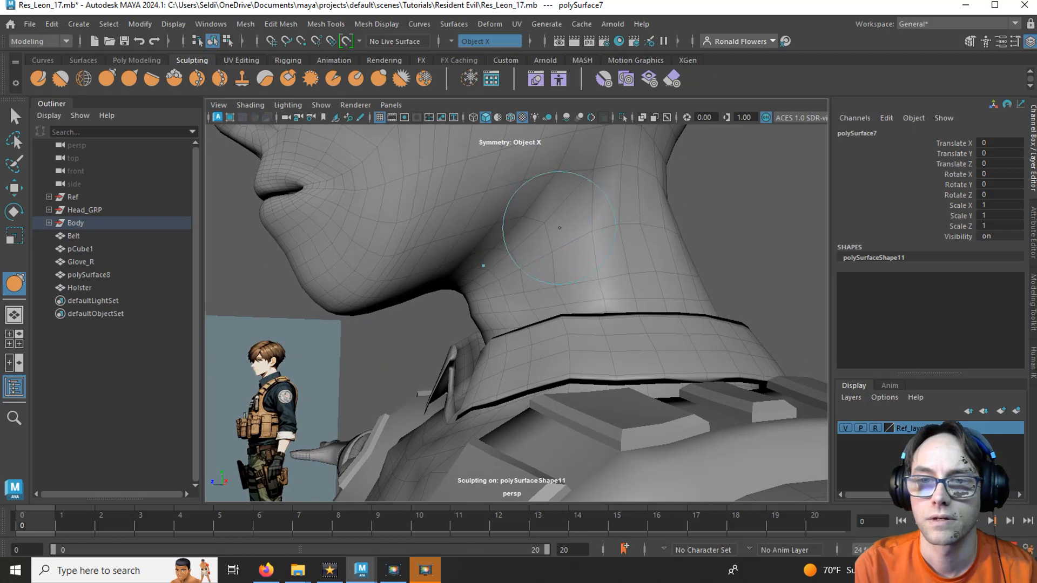
# - Examine the neck, jaw and shirt collar from the side, back and front with the Sculpt brush active
pyautogui.keyDown('alt'); pyautogui.moveTo(560, 228); pyautogui.dragTo(540, 278); pyautogui.keyUp('alt')
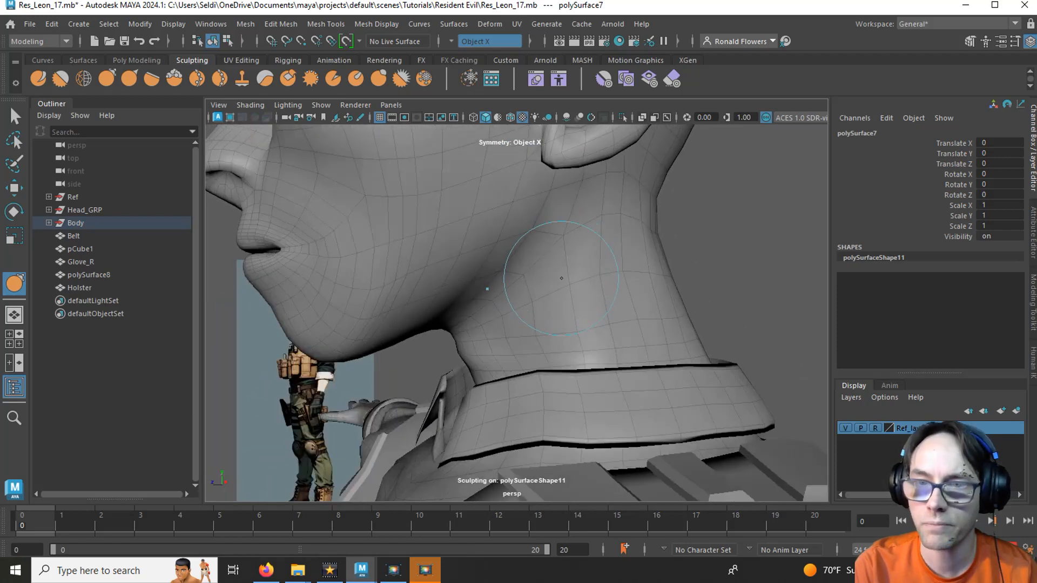
pyautogui.keyDown('alt'); pyautogui.moveTo(615, 288); pyautogui.dragTo(639, 279); pyautogui.keyUp('alt')
pyautogui.keyDown('alt'); pyautogui.moveTo(607, 242); pyautogui.dragTo(577, 272); pyautogui.keyUp('alt')
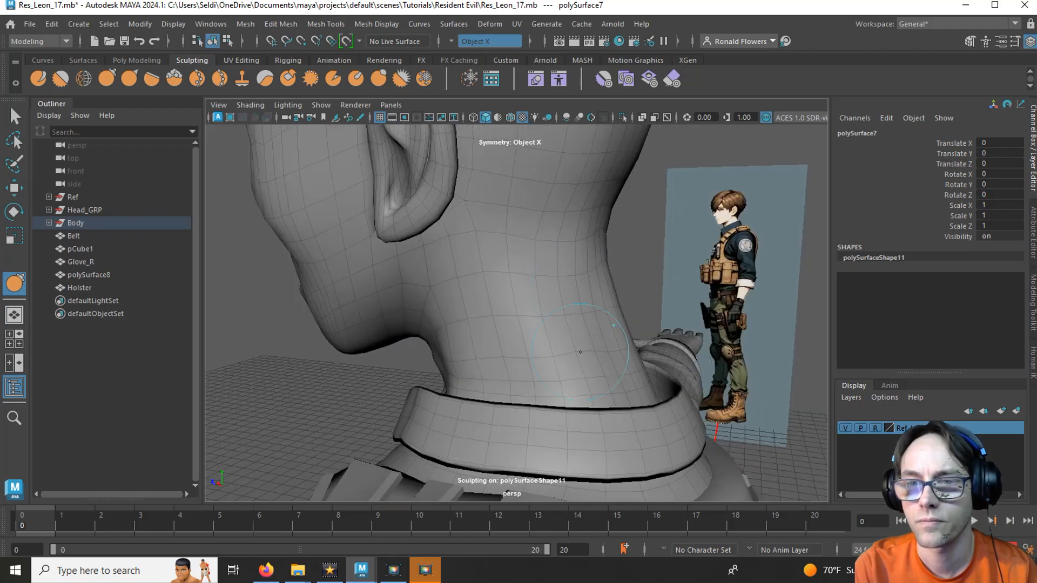
pyautogui.keyDown('alt'); pyautogui.moveTo(533, 354); pyautogui.dragTo(409, 325); pyautogui.keyUp('alt')
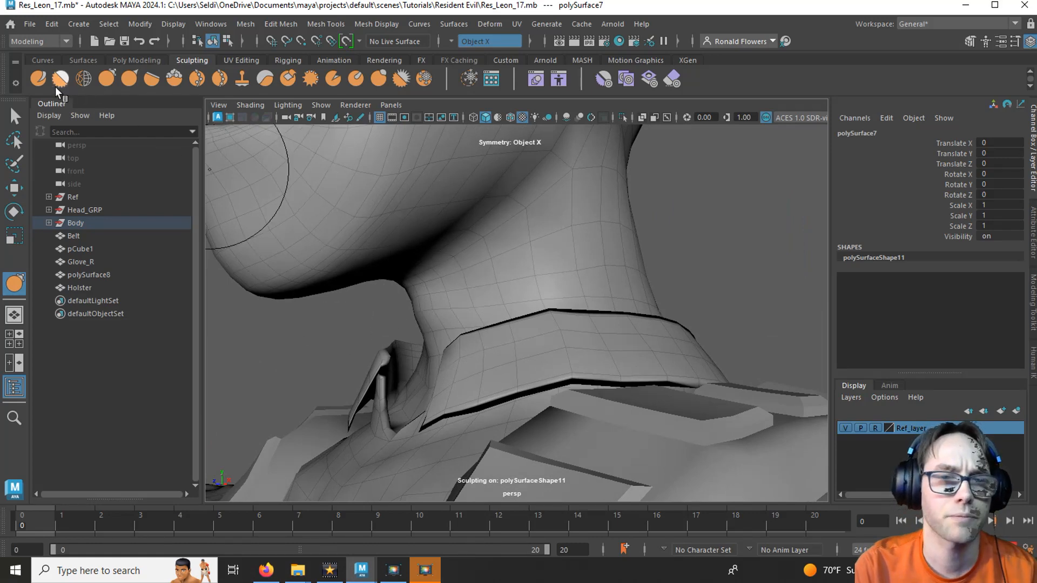
pyautogui.click(38, 80)
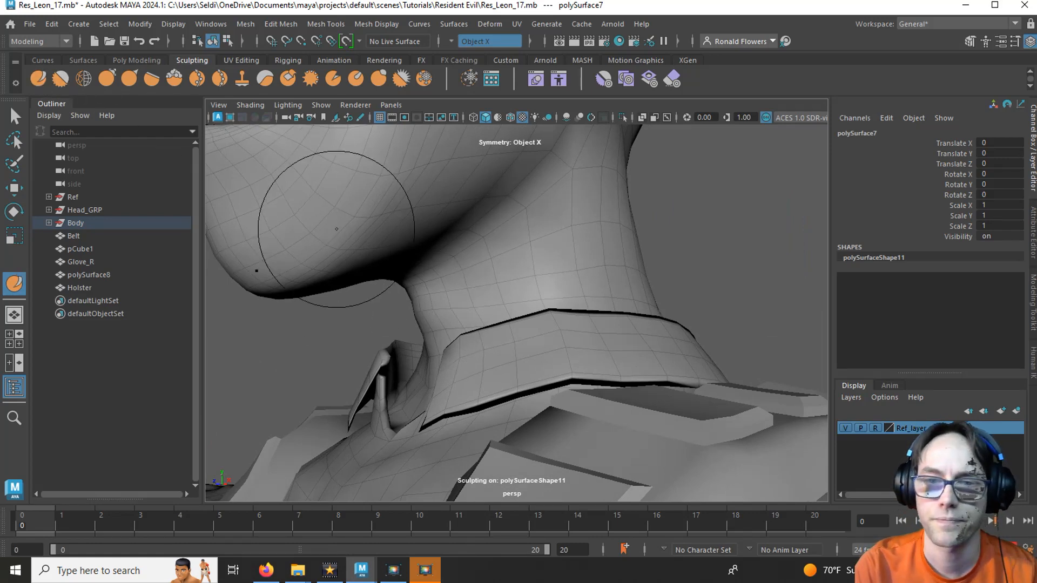
pyautogui.keyDown('alt'); pyautogui.moveTo(408, 322); pyautogui.dragTo(402, 322); pyautogui.keyUp('alt')
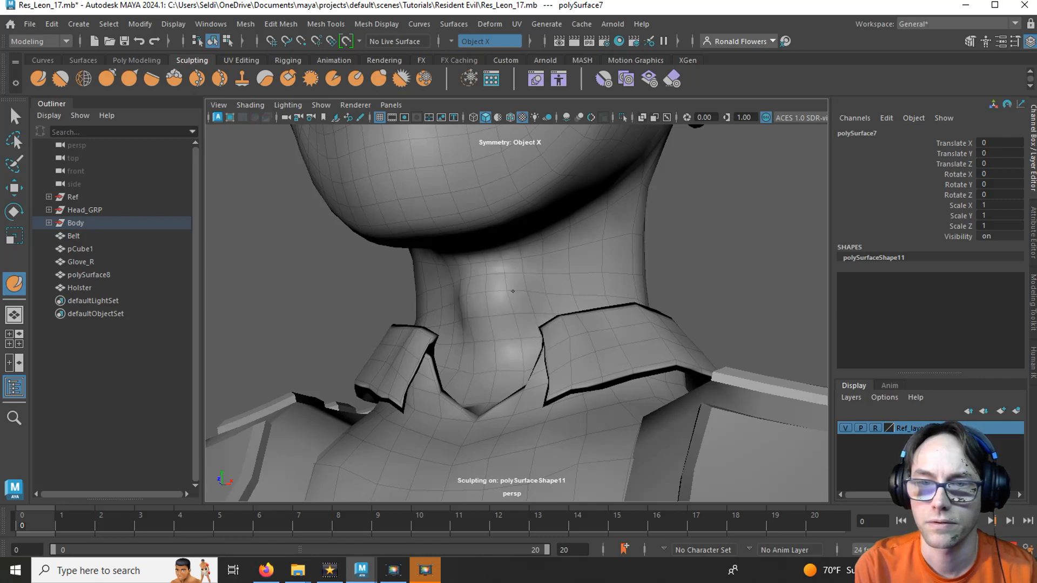
pyautogui.moveTo(534, 304)
pyautogui.keyDown('alt'); pyautogui.mouseDown()
pyautogui.moveTo(469, 324)
pyautogui.moveTo(537, 317)
pyautogui.moveTo(524, 326)
pyautogui.moveTo(537, 303)
pyautogui.moveTo(505, 324)
pyautogui.moveTo(511, 310)
pyautogui.moveTo(508, 369)
pyautogui.moveTo(532, 346)
pyautogui.moveTo(585, 375)
pyautogui.moveTo(511, 341)
pyautogui.mouseUp(); pyautogui.keyUp('alt')
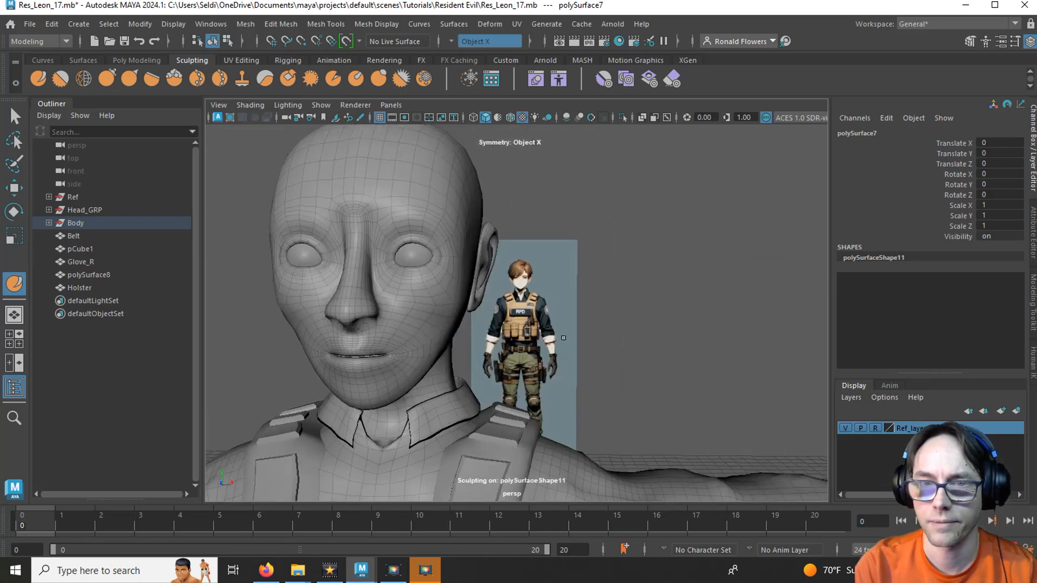
# - Frame the head profile closely in the side view against the reference image
pyautogui.press('space')
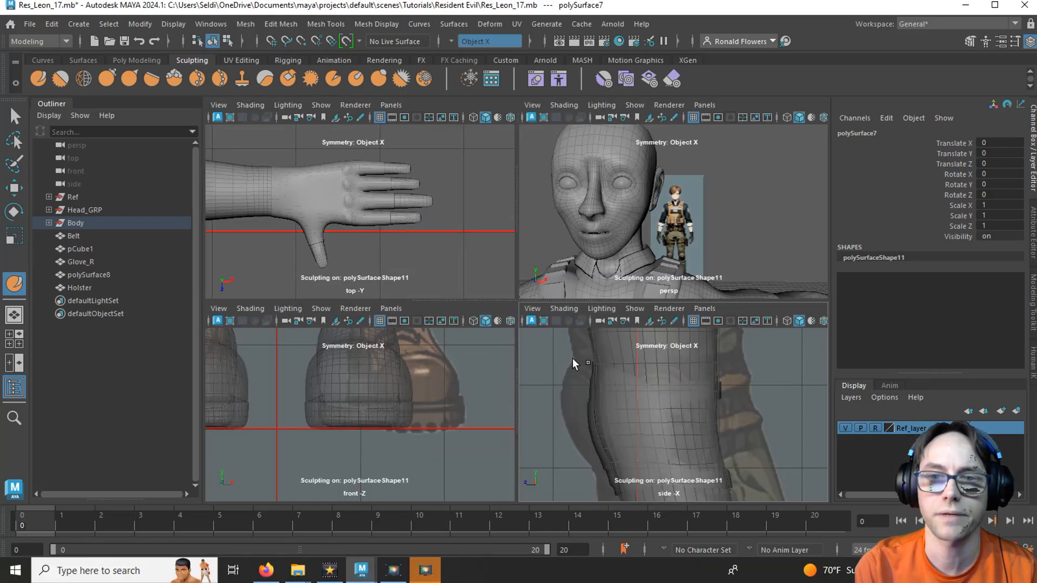
pyautogui.press('space')
pyautogui.scroll(-2, 512, 317)
pyautogui.keyDown('alt'); pyautogui.moveTo(471, 179); pyautogui.dragTo(527, 415, button='middle'); pyautogui.keyUp('alt')
pyautogui.keyDown('alt'); pyautogui.moveTo(444, 146); pyautogui.dragTo(459, 376, button='middle'); pyautogui.keyUp('alt')
pyautogui.keyDown('alt'); pyautogui.moveTo(457, 242); pyautogui.dragTo(421, 365, button='middle'); pyautogui.keyUp('alt')
pyautogui.keyDown('alt'); pyautogui.moveTo(458, 181); pyautogui.dragTo(454, 321, button='middle'); pyautogui.keyUp('alt')
pyautogui.scroll(6, 424, 295)
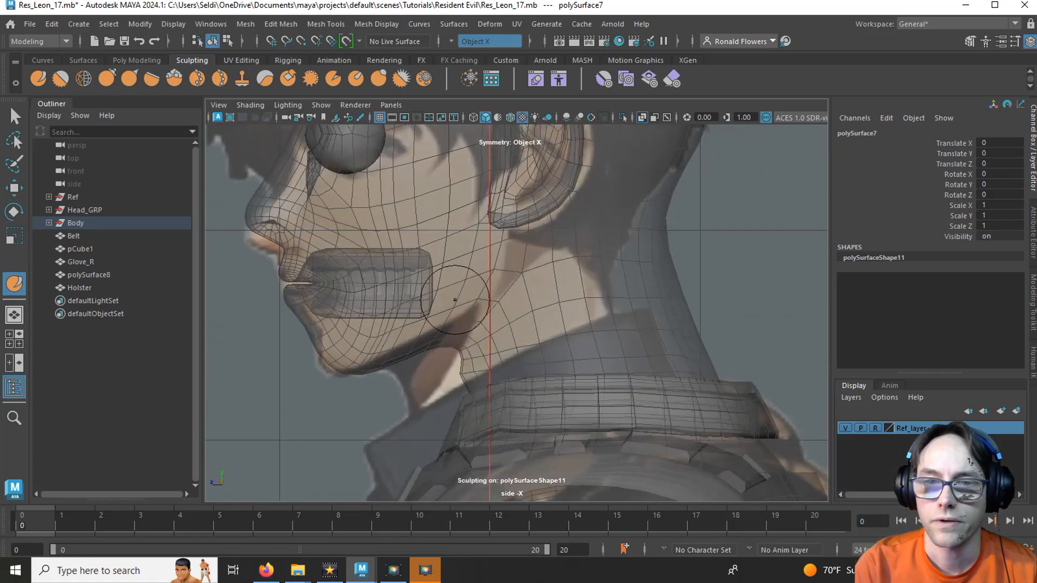
pyautogui.keyDown('alt'); pyautogui.moveTo(414, 273); pyautogui.dragTo(523, 342, button='middle'); pyautogui.keyUp('alt')
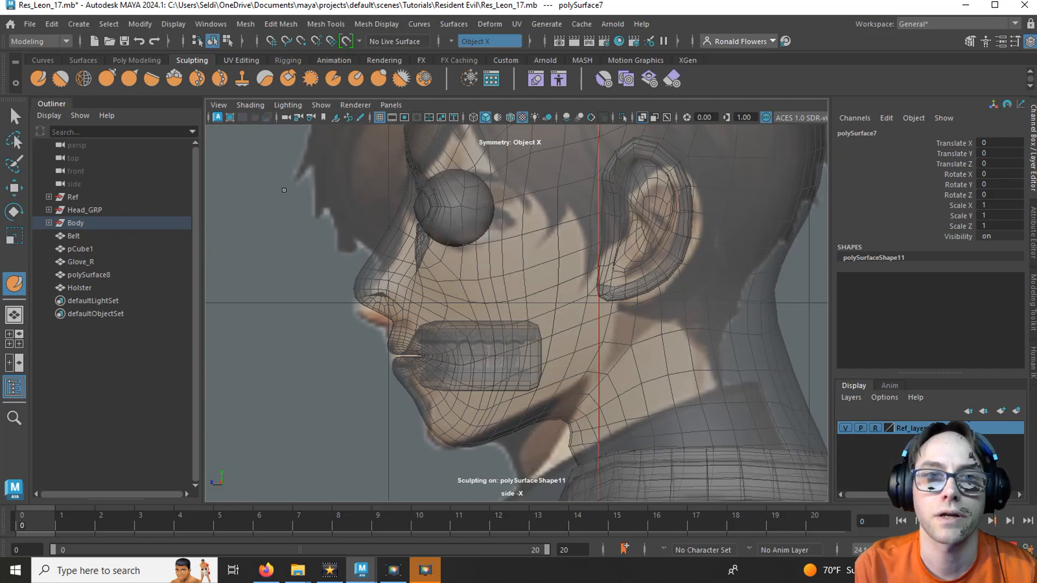
# - Turn on backface culling for the head mesh and compare it with the front and side reference images
pyautogui.click(174, 23)
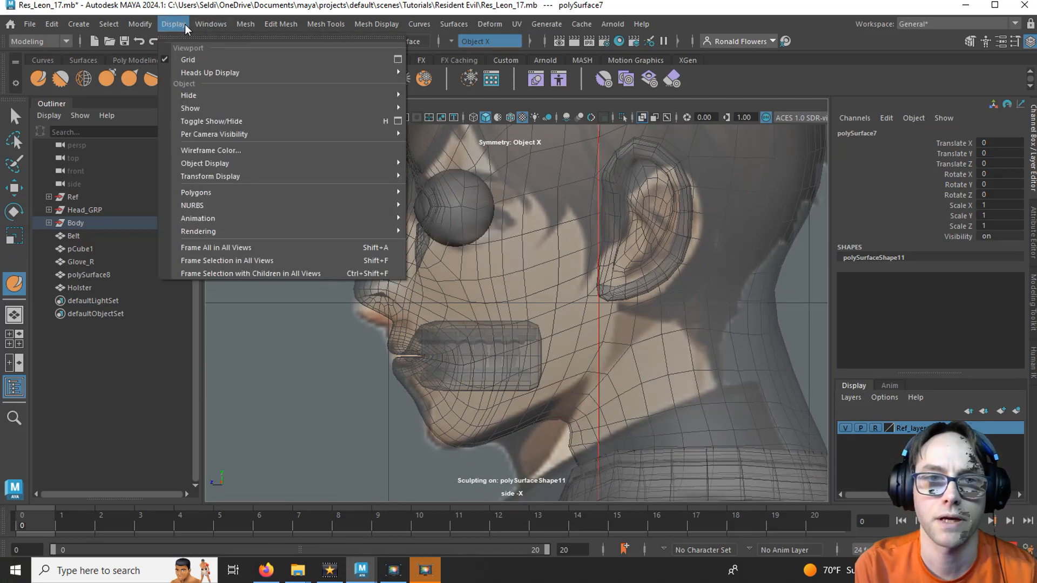
pyautogui.moveTo(225, 193)
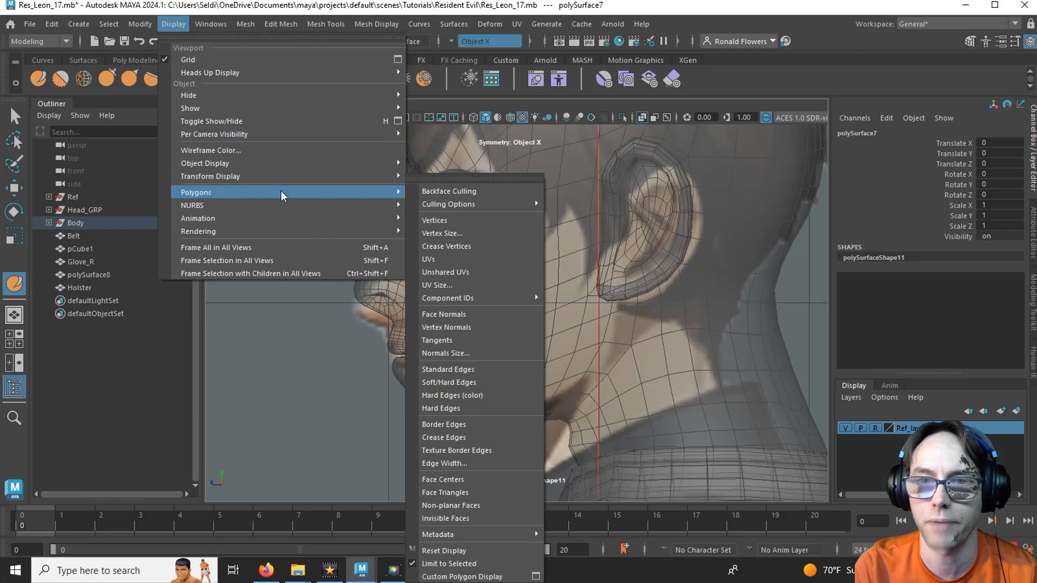
pyautogui.click(477, 195)
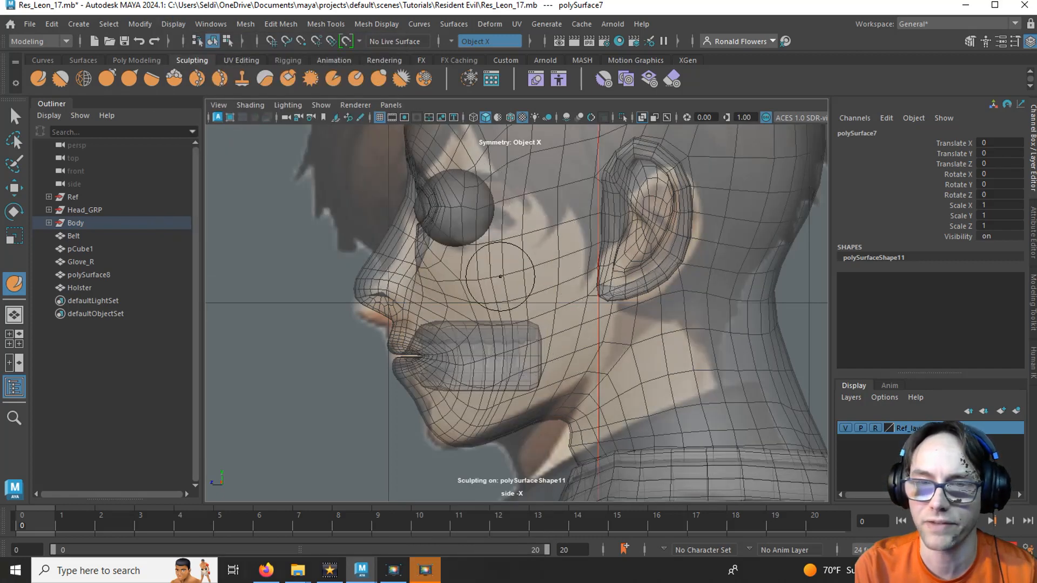
pyautogui.press('space')
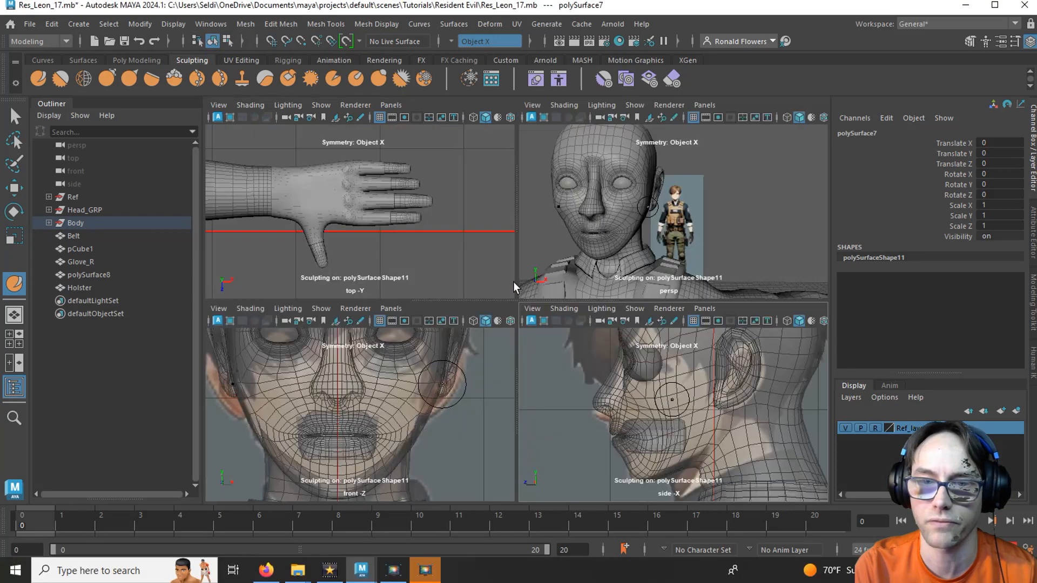
pyautogui.press('space')
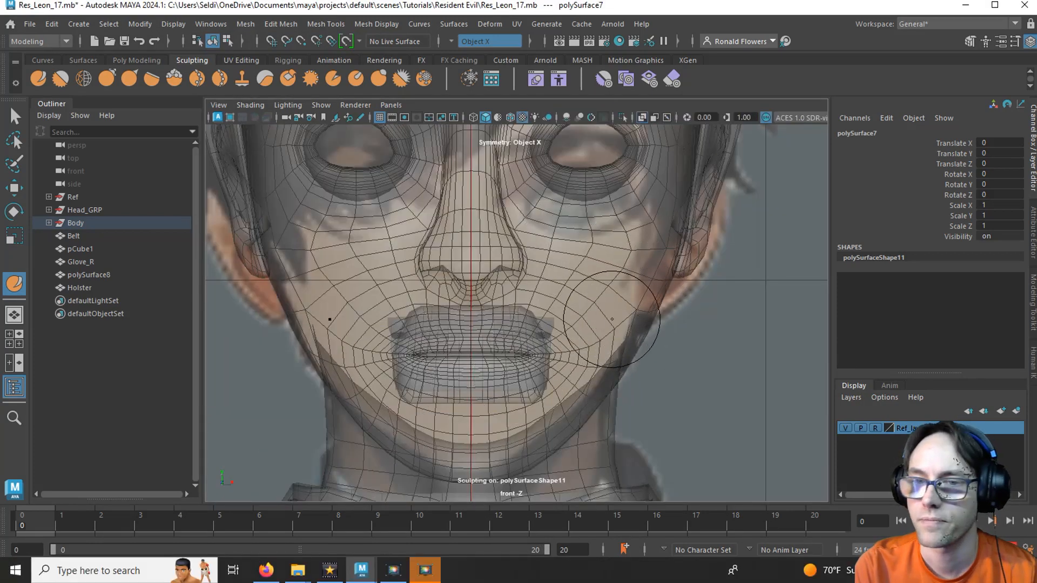
pyautogui.press('space')
pyautogui.press('space')
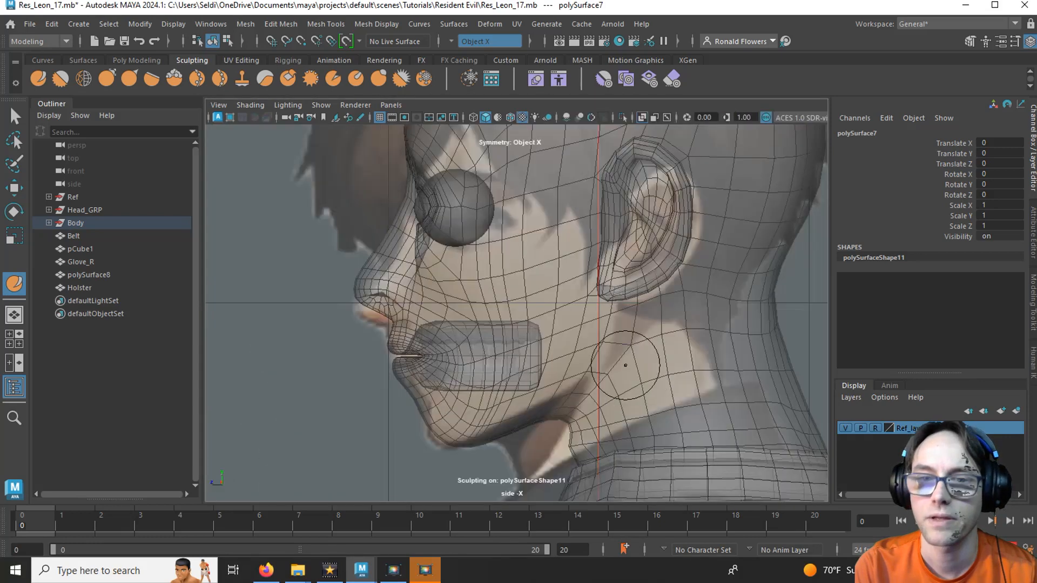
# - Switch backface culling off and back on to compare the wireframe display over the front and side reference images
pyautogui.click(183, 23)
pyautogui.moveTo(223, 196)
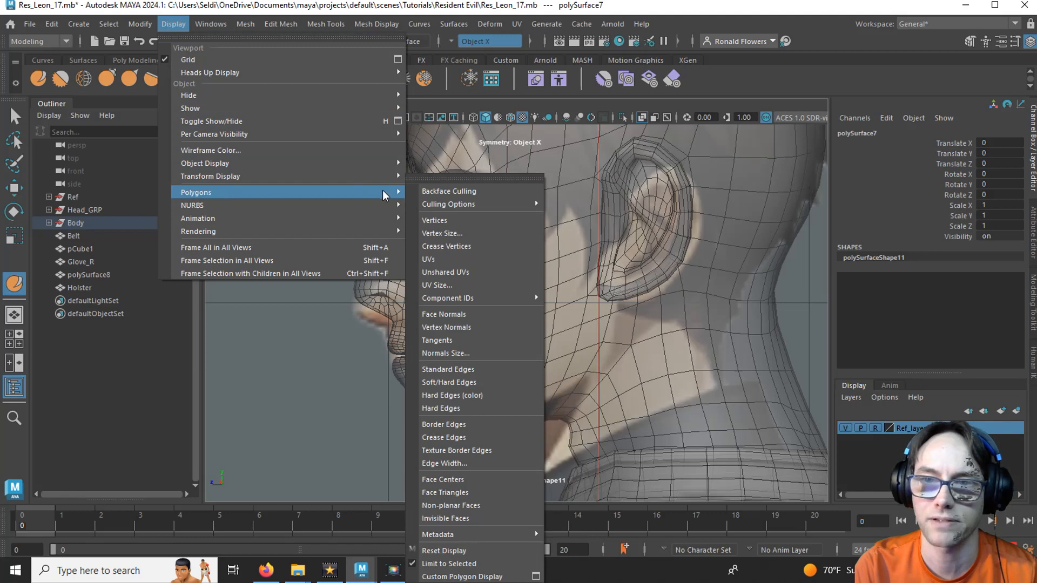
pyautogui.click(432, 191)
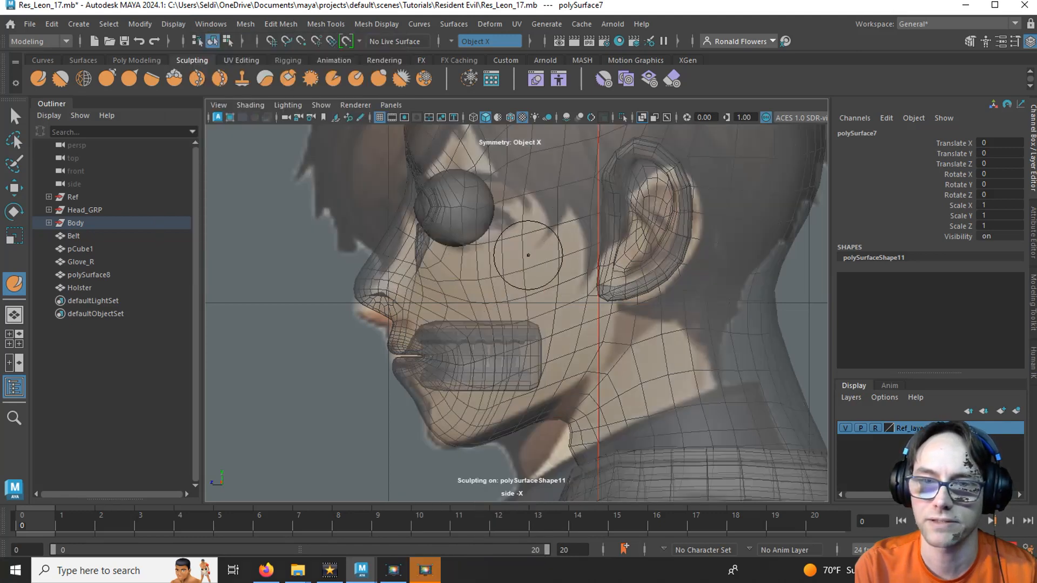
pyautogui.press('space')
pyautogui.press('space')
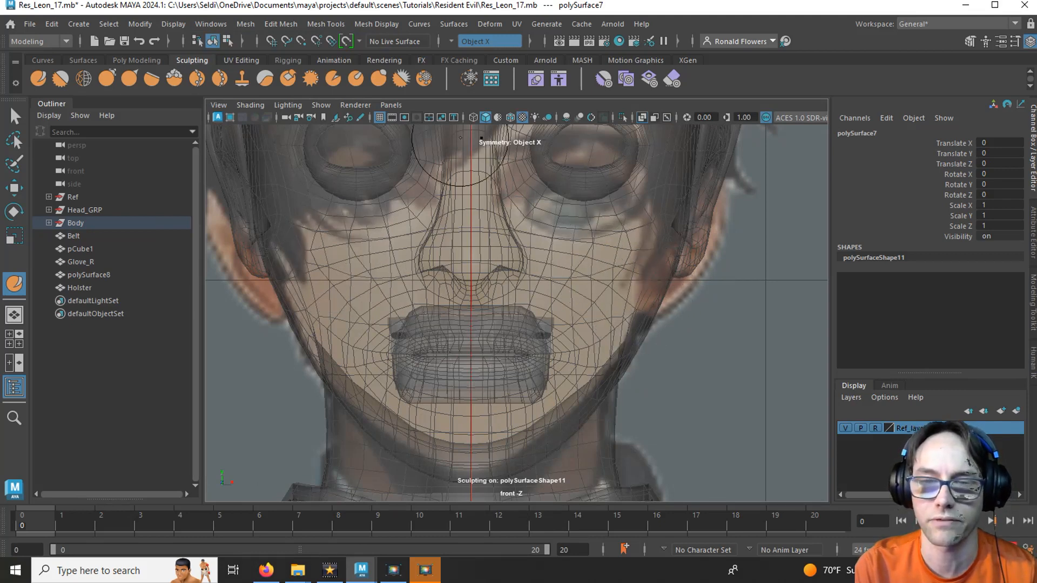
pyautogui.click(164, 23)
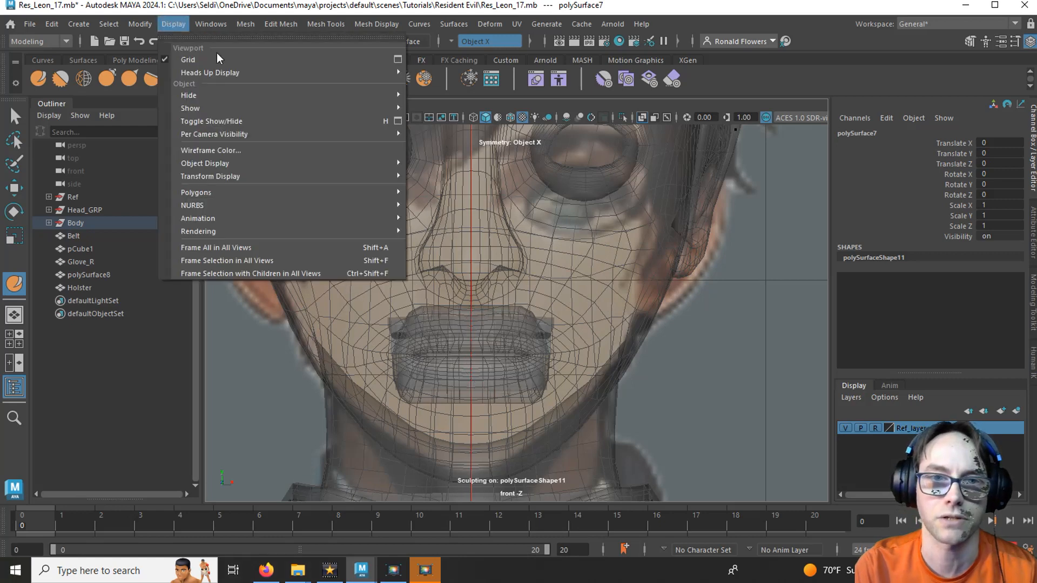
pyautogui.moveTo(249, 192)
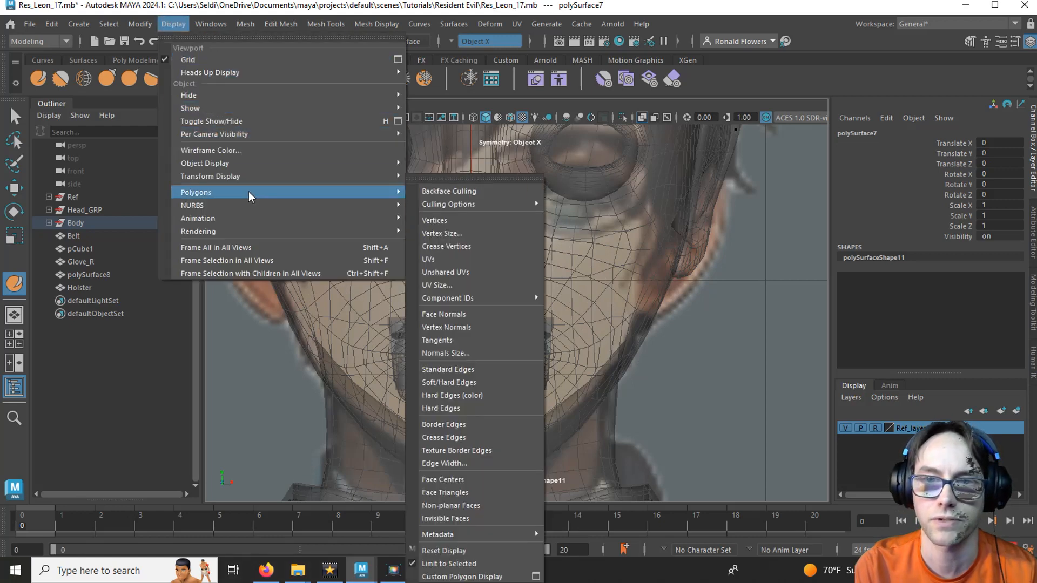
pyautogui.click(442, 191)
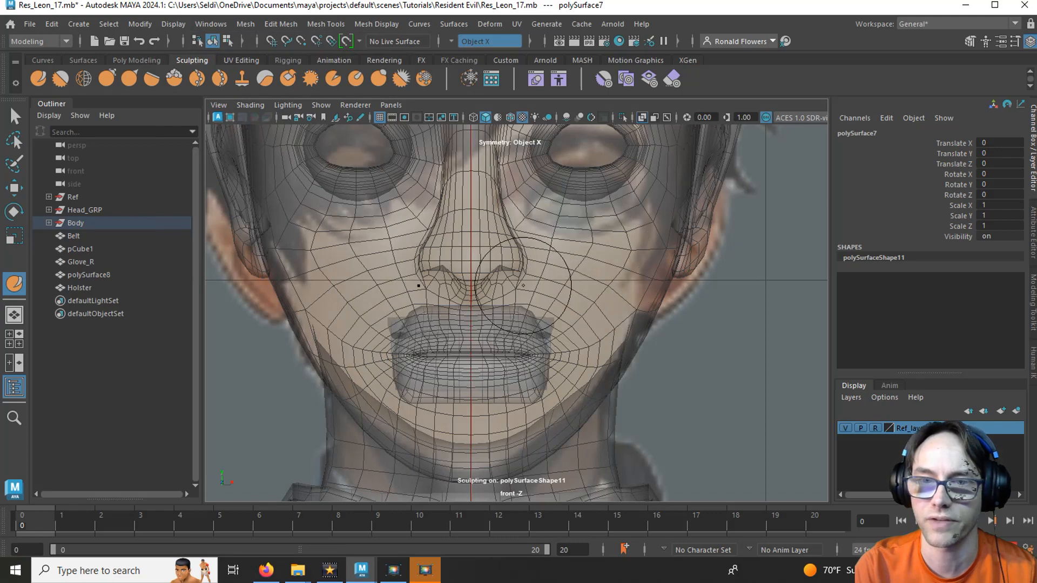
pyautogui.press('space')
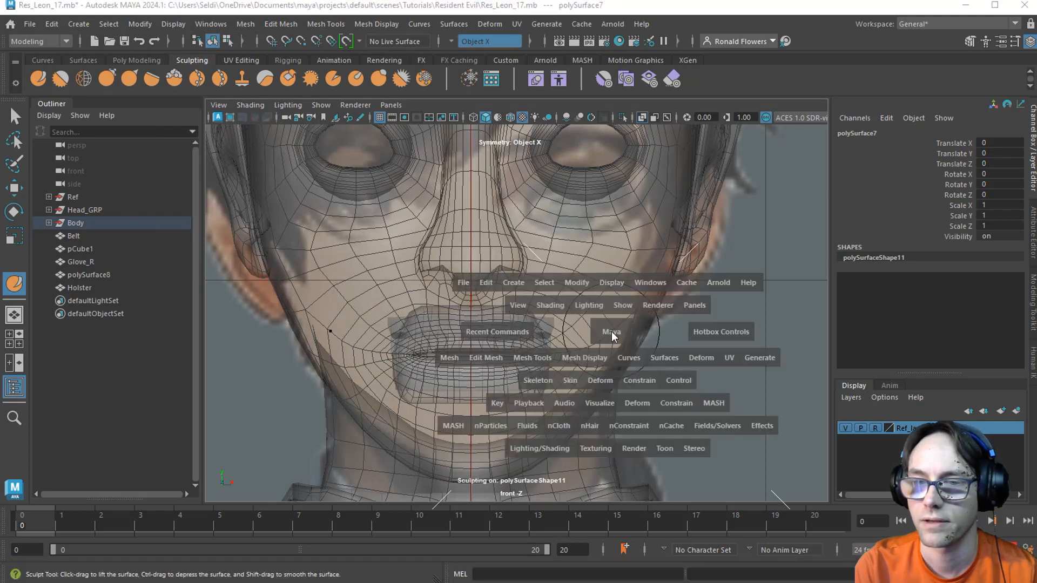
pyautogui.press('space')
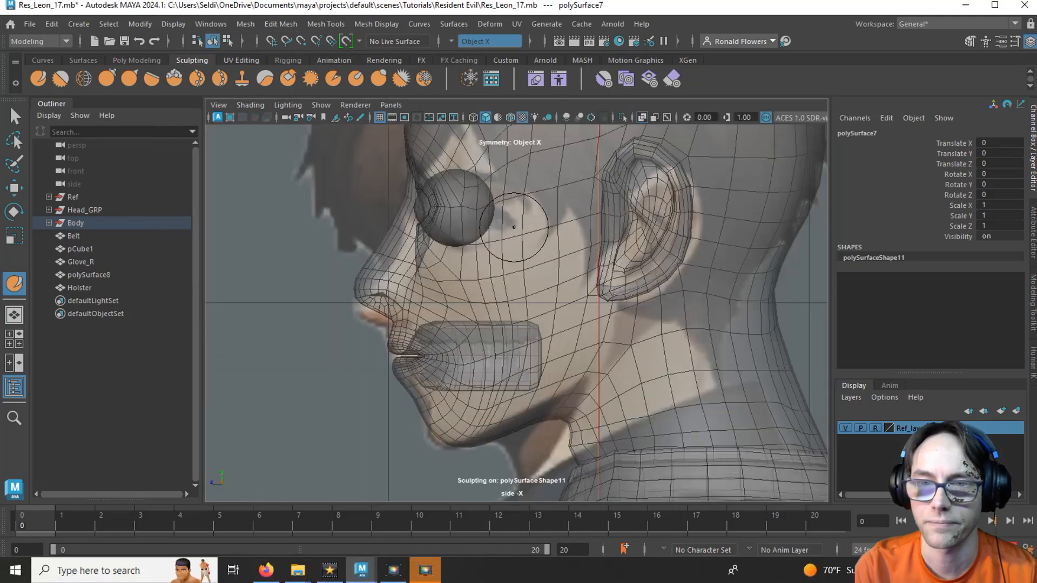
# - Enlarge the brush and pull the chin's underside down to the side reference outline with the Grab brush
pyautogui.scroll(2, 483, 290)
pyautogui.moveTo(494, 276); pyautogui.dragTo(526, 277)
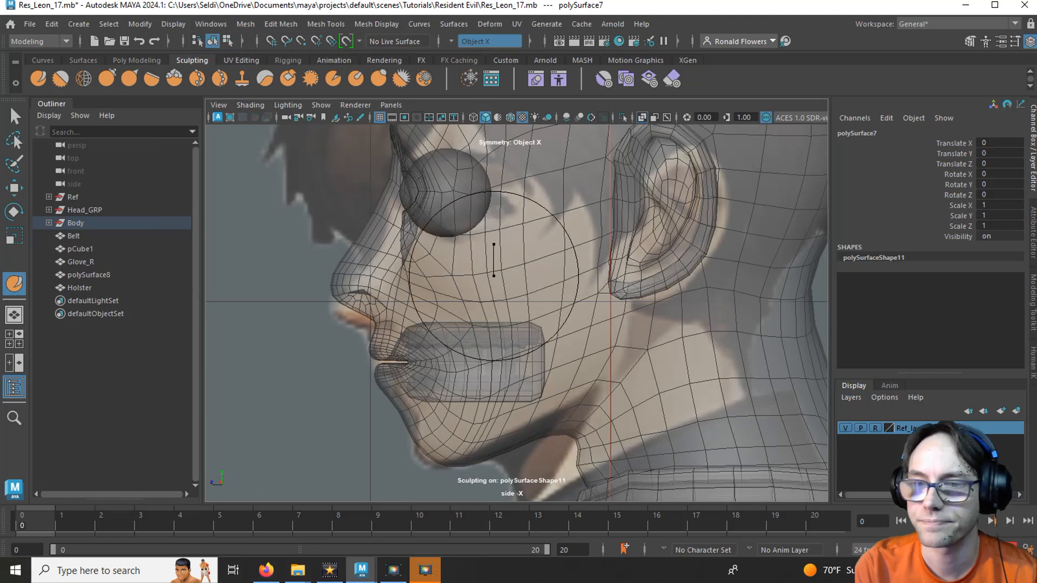
pyautogui.scroll(-3, 493, 291)
pyautogui.scroll(2, 492, 311)
pyautogui.scroll(5, 491, 311)
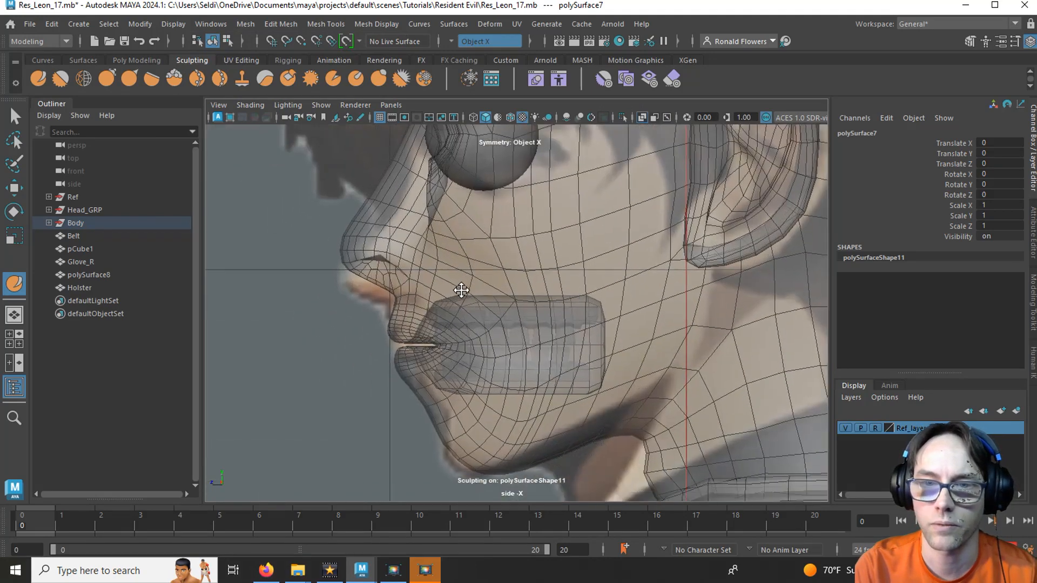
pyautogui.moveTo(421, 338)
pyautogui.keyDown('alt'); pyautogui.mouseDown(button='middle')
pyautogui.moveTo(405, 280)
pyautogui.moveTo(368, 291)
pyautogui.mouseUp(button='middle'); pyautogui.keyUp('alt')
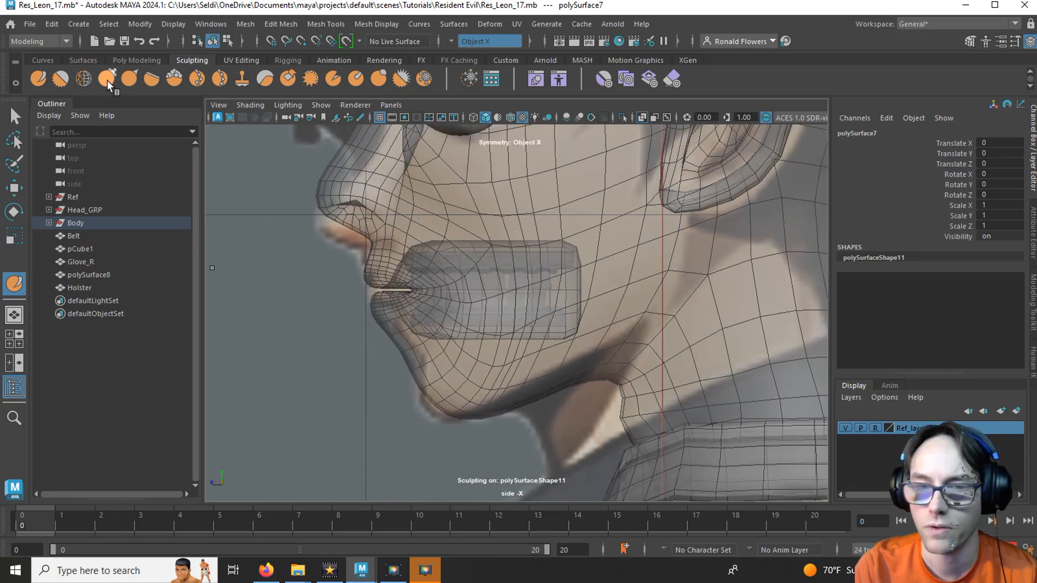
pyautogui.moveTo(443, 402); pyautogui.dragTo(439, 409)
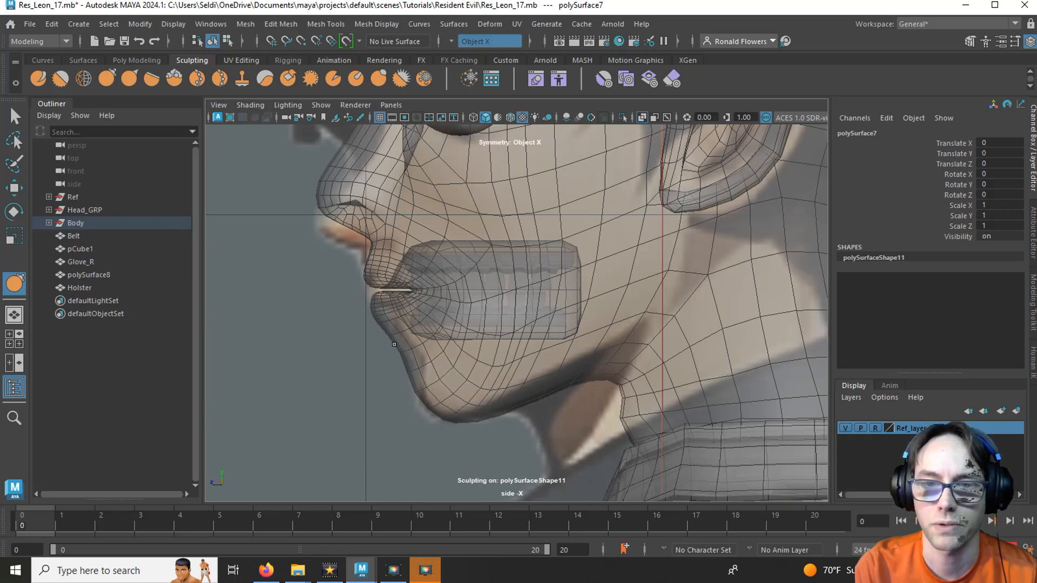
# - Push the lower lip and the hollow above the chin inward in the side view with the Grab brush
pyautogui.scroll(2, 394, 344)
pyautogui.keyDown('alt'); pyautogui.moveTo(363, 324); pyautogui.dragTo(385, 361, button='middle'); pyautogui.keyUp('alt')
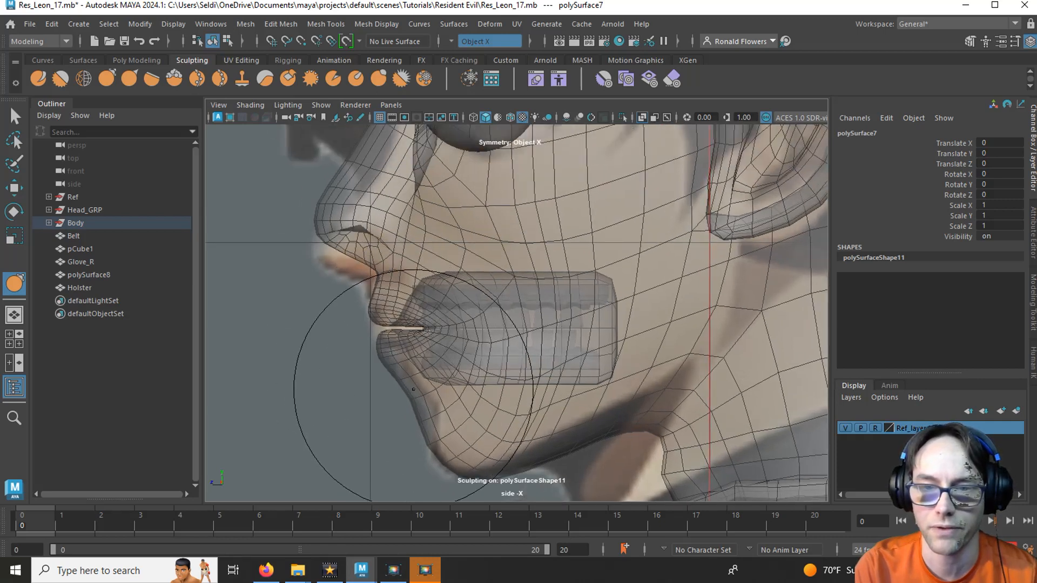
pyautogui.moveTo(413, 389); pyautogui.dragTo(423, 387)
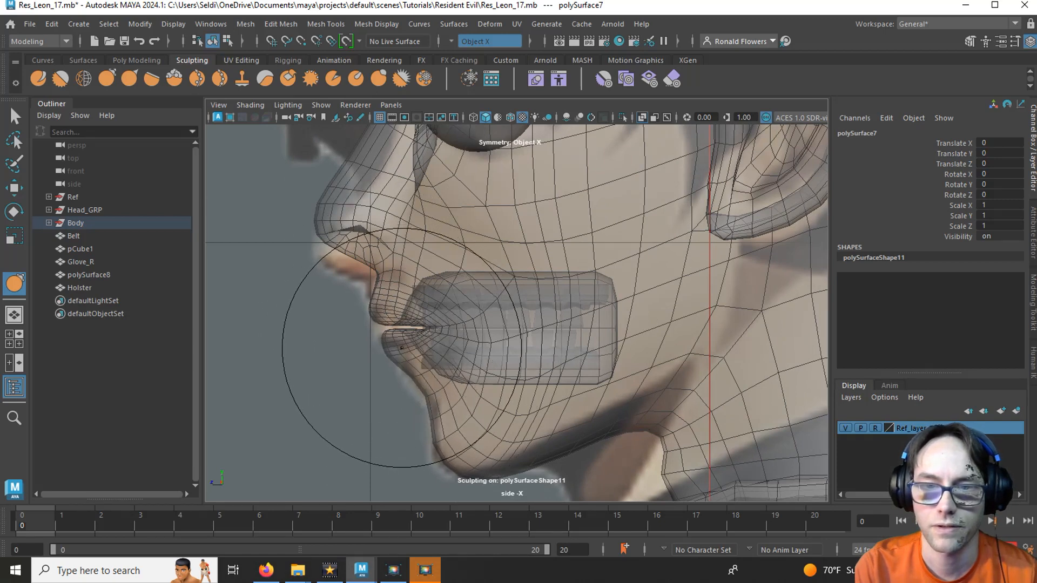
pyautogui.moveTo(387, 287)
pyautogui.mouseDown()
pyautogui.moveTo(407, 260)
pyautogui.moveTo(394, 232)
pyautogui.mouseUp()
# - Pull the nose tip and its underside down to the reference profile and reshape the nostril with the Grab brush
pyautogui.scroll(1, 411, 243)
pyautogui.keyDown('alt'); pyautogui.moveTo(409, 260); pyautogui.dragTo(445, 311, button='middle'); pyautogui.keyUp('alt')
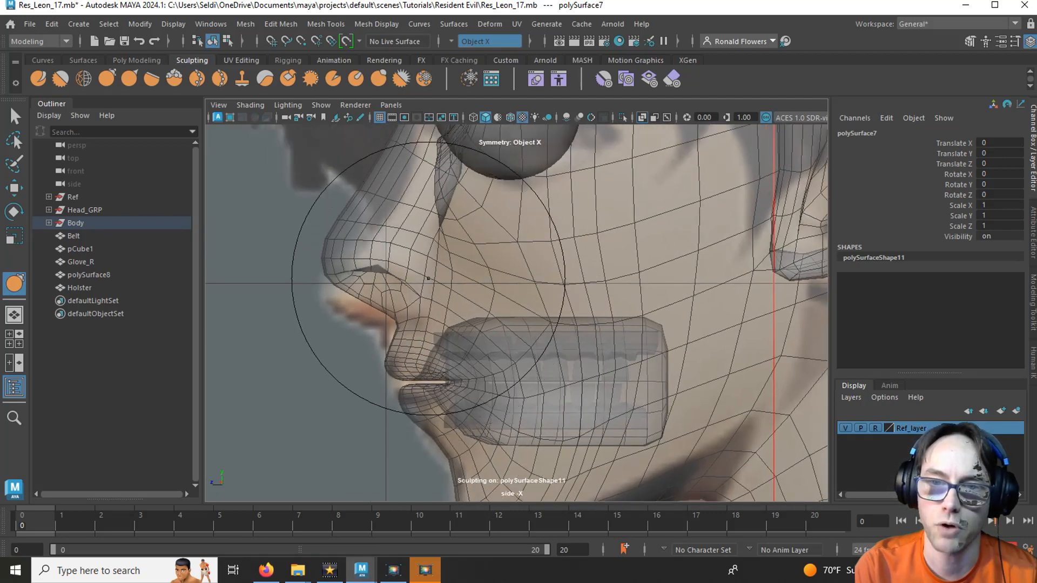
pyautogui.moveTo(438, 264); pyautogui.dragTo(432, 264)
pyautogui.moveTo(343, 257); pyautogui.dragTo(339, 283)
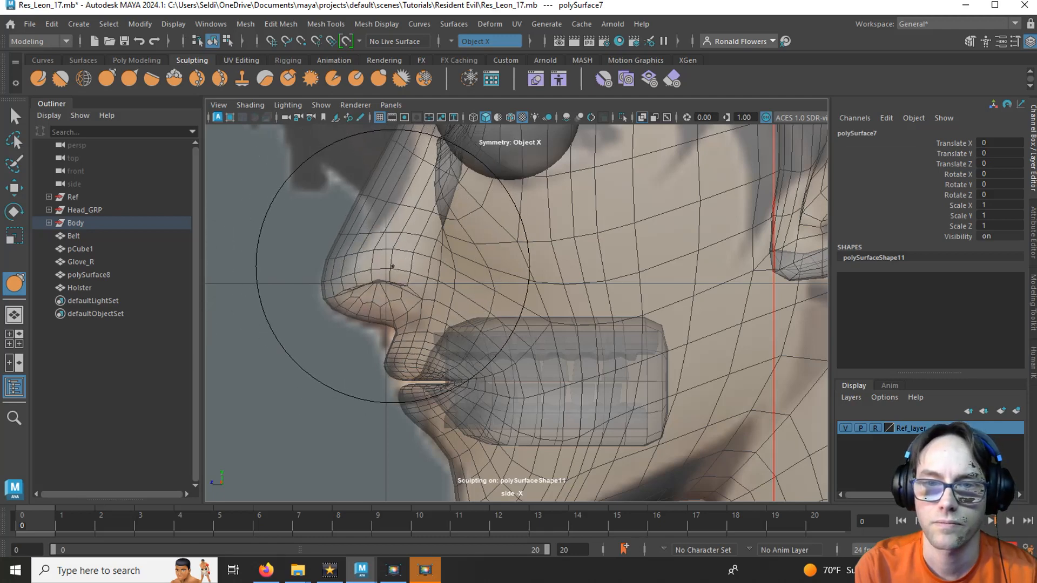
pyautogui.moveTo(393, 267)
pyautogui.mouseDown()
pyautogui.moveTo(363, 270)
pyautogui.moveTo(386, 272)
pyautogui.moveTo(376, 280)
pyautogui.moveTo(358, 260)
pyautogui.mouseUp()
# - Reduce the brush size and push the nose bridge inward up to eye level, following the side reference
pyautogui.press('b')
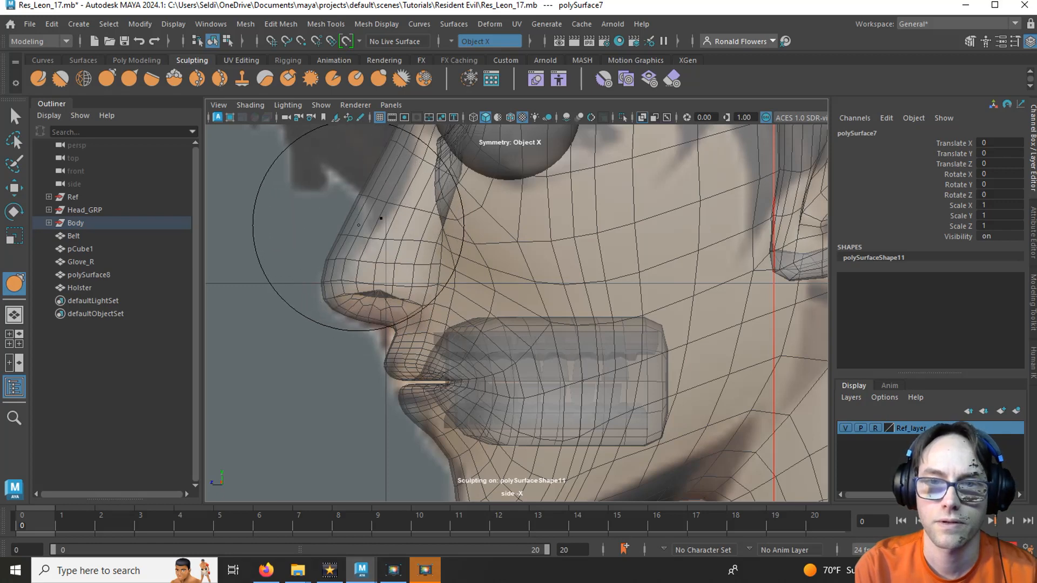
pyautogui.moveTo(358, 226); pyautogui.dragTo(379, 225)
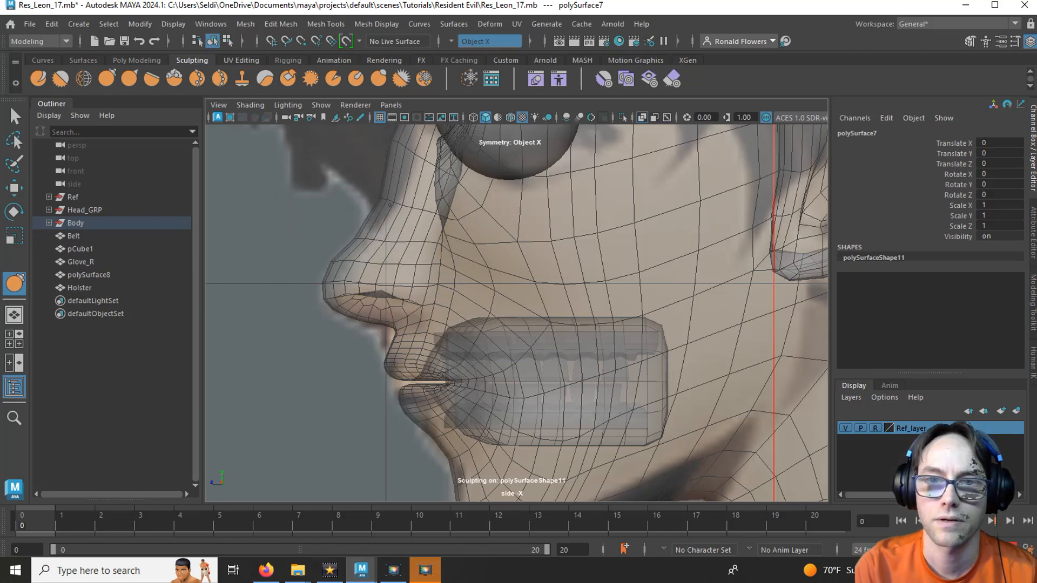
pyautogui.keyDown('alt'); pyautogui.moveTo(381, 217); pyautogui.dragTo(388, 347, button='middle'); pyautogui.keyUp('alt')
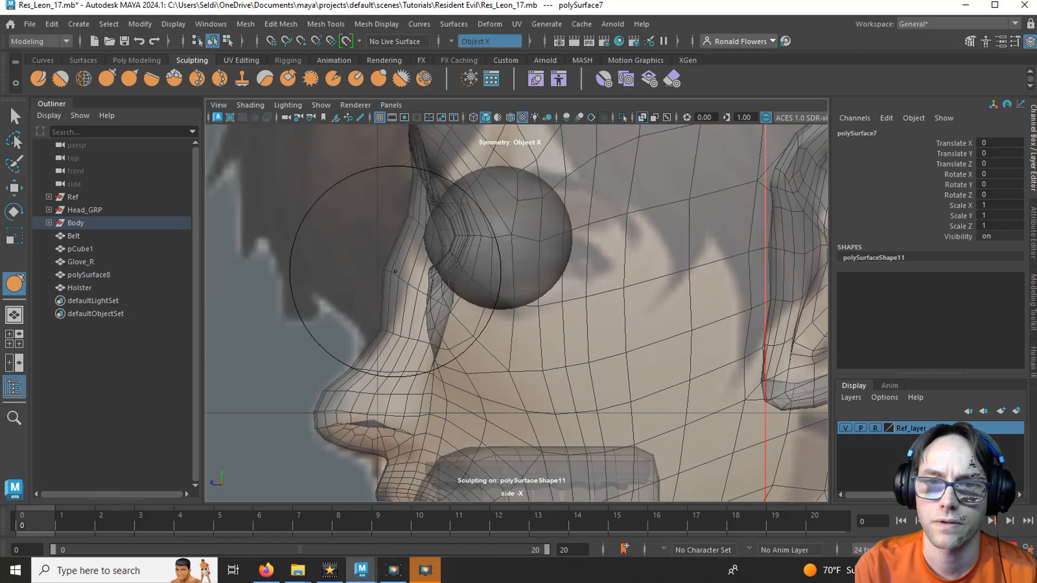
pyautogui.moveTo(402, 232); pyautogui.dragTo(406, 268)
pyautogui.keyDown('alt'); pyautogui.moveTo(472, 347); pyautogui.dragTo(397, 271, button='middle'); pyautogui.keyUp('alt')
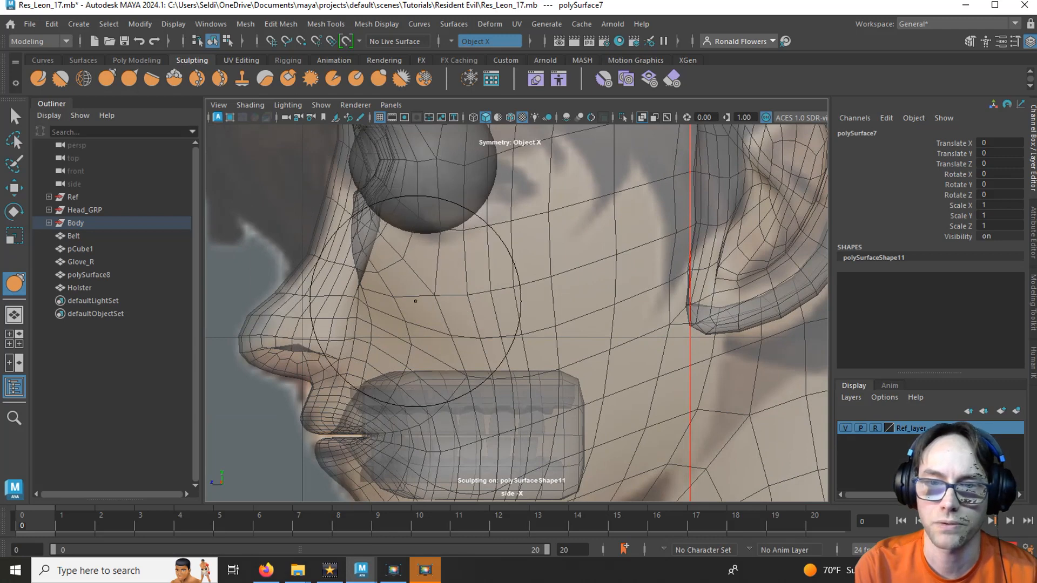
# - Push the cheek edge beside the nose, just below the eye, backward in the side view with the Grab brush
pyautogui.moveTo(419, 276); pyautogui.dragTo(419, 276)
pyautogui.moveTo(368, 256); pyautogui.dragTo(388, 240)
pyautogui.keyDown('alt'); pyautogui.moveTo(393, 236); pyautogui.dragTo(401, 294, button='middle'); pyautogui.keyUp('alt')
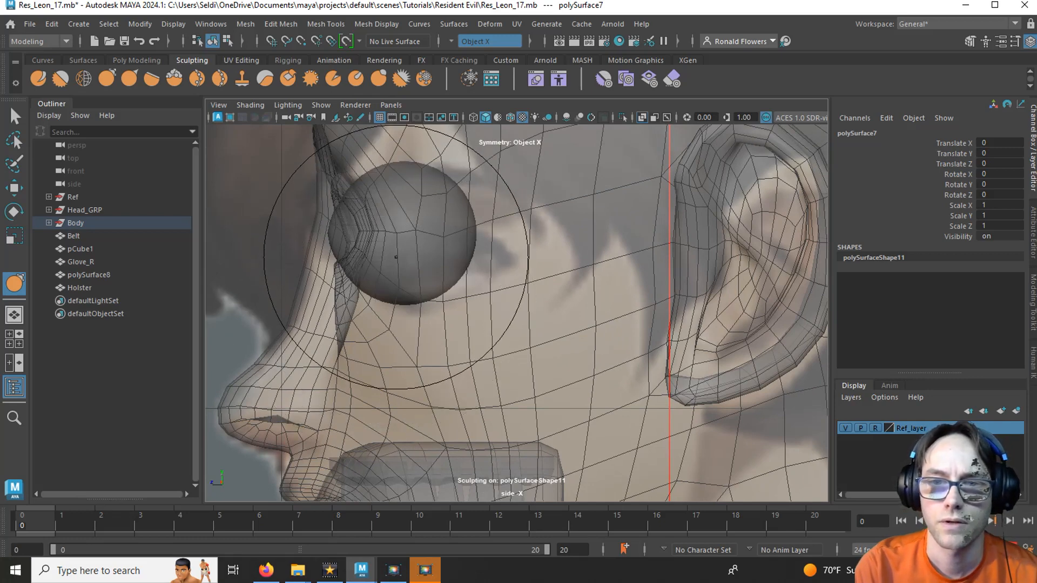
pyautogui.keyDown('alt'); pyautogui.moveTo(405, 233); pyautogui.dragTo(415, 319, button='middle'); pyautogui.keyUp('alt')
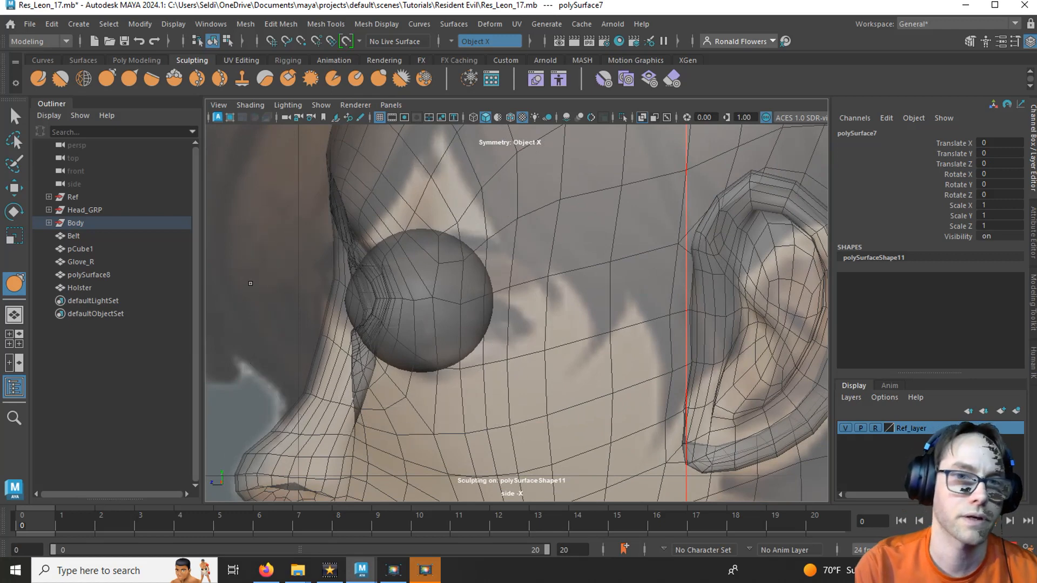
# - Hide the Eye_Left and Eye_Right objects inside Head_GRP
pyautogui.click(47, 210)
pyautogui.click(82, 224)
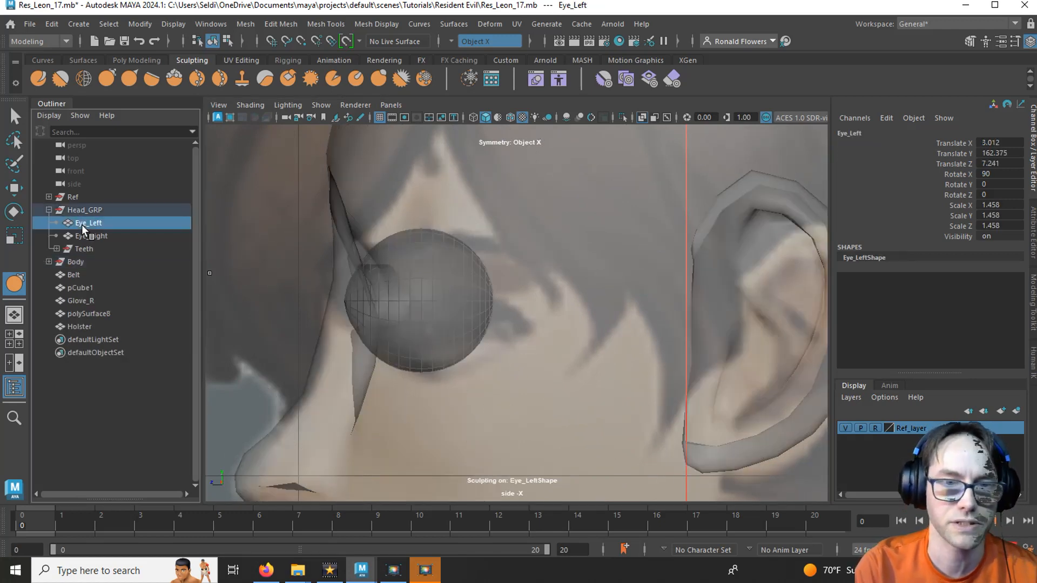
pyautogui.hotkey('ctrl', 'h')
pyautogui.click(85, 236)
pyautogui.hotkey('ctrl', 'h')
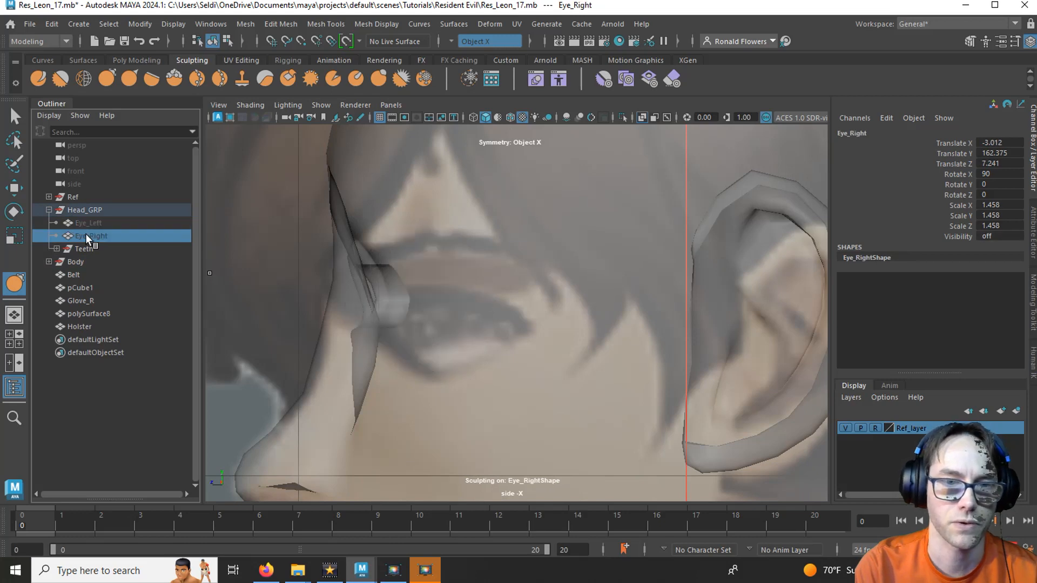
# - Reselect the head mesh and pull the eye socket back toward the reference eye in the side view with the Grab brush
pyautogui.press('q')
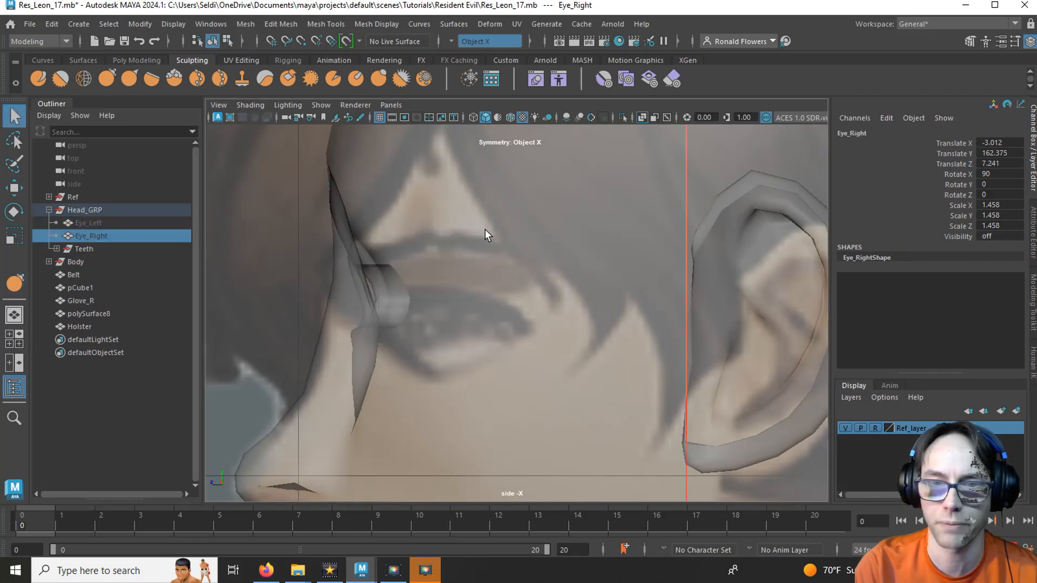
pyautogui.click(485, 229)
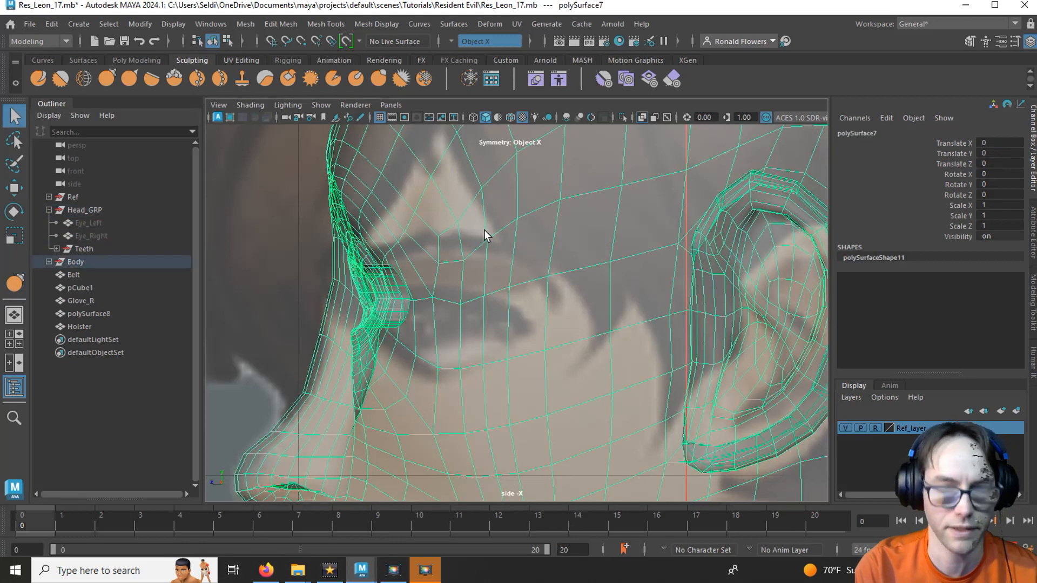
pyautogui.click(111, 82)
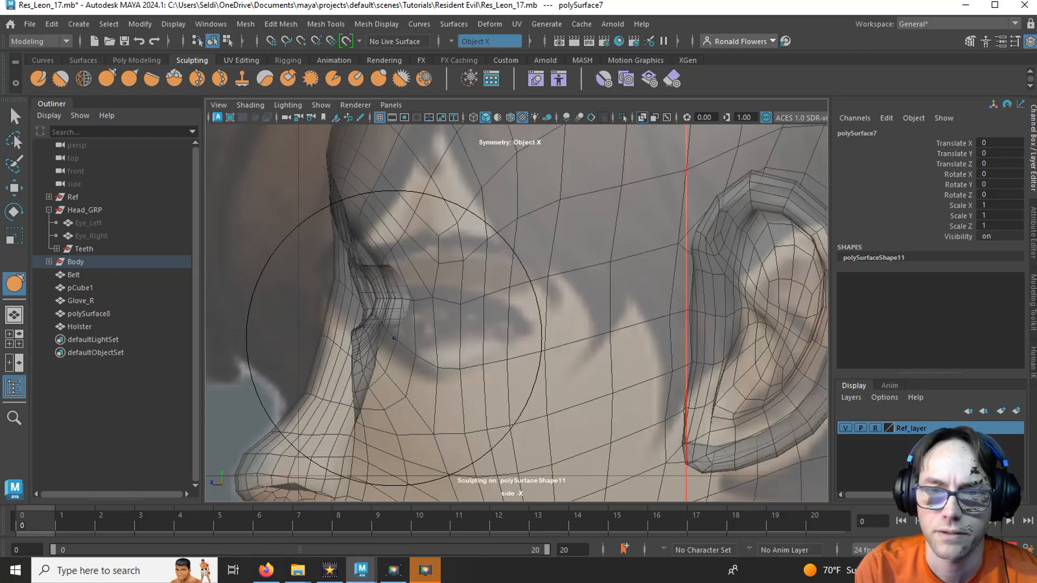
pyautogui.moveTo(396, 298); pyautogui.dragTo(446, 299)
pyautogui.moveTo(445, 298); pyautogui.dragTo(476, 298)
pyautogui.moveTo(381, 324)
pyautogui.mouseDown()
pyautogui.moveTo(370, 294)
pyautogui.moveTo(382, 345)
pyautogui.moveTo(363, 408)
pyautogui.mouseUp()
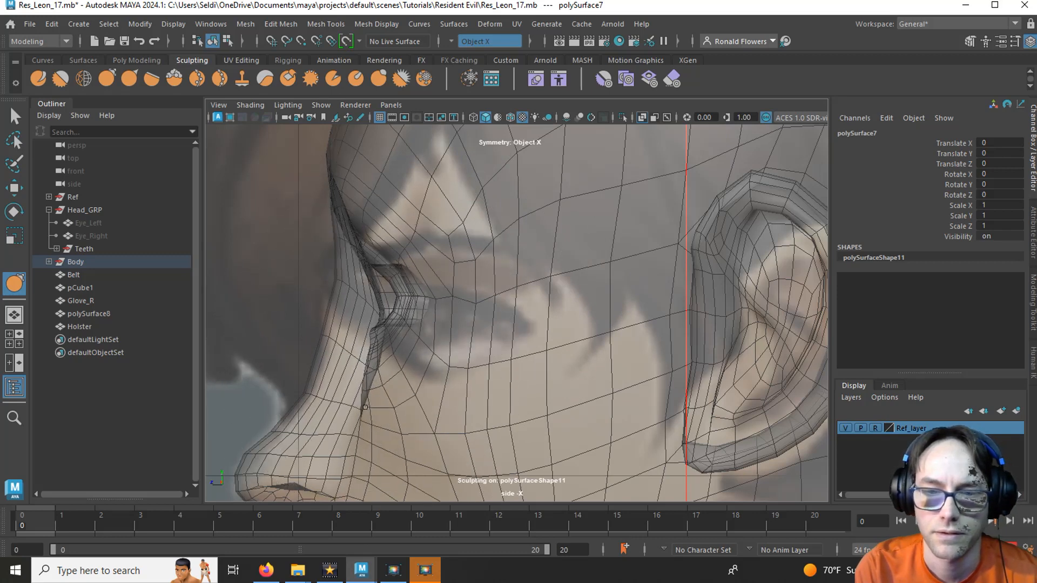
# - Pull the cheek geometry below the eye up and back toward the ear in the side view with the Grab brush
pyautogui.keyDown('alt'); pyautogui.moveTo(392, 444); pyautogui.dragTo(382, 337, button='middle'); pyautogui.keyUp('alt')
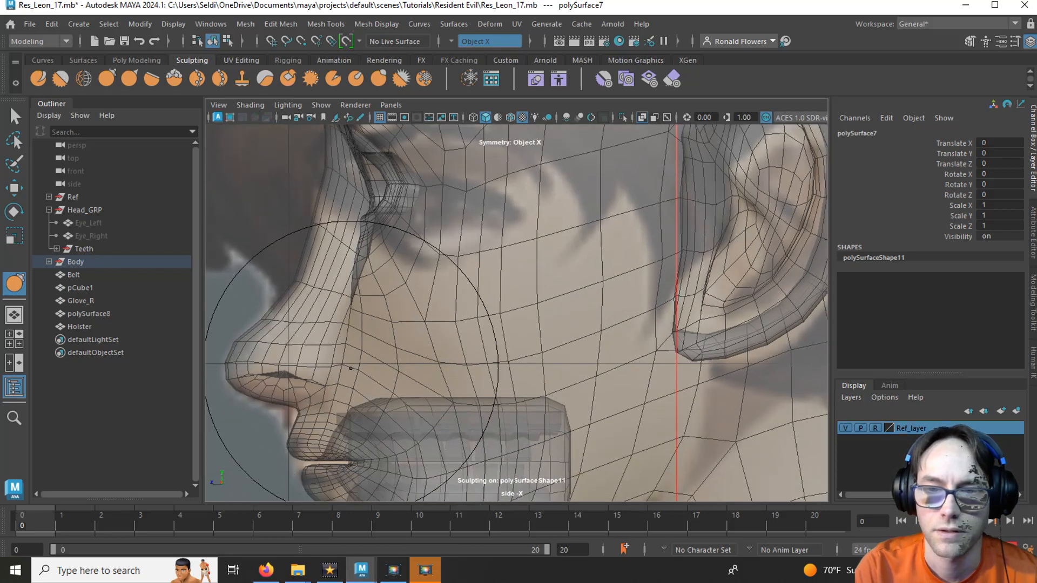
pyautogui.moveTo(351, 369)
pyautogui.mouseDown()
pyautogui.moveTo(440, 327)
pyautogui.moveTo(453, 292)
pyautogui.mouseUp()
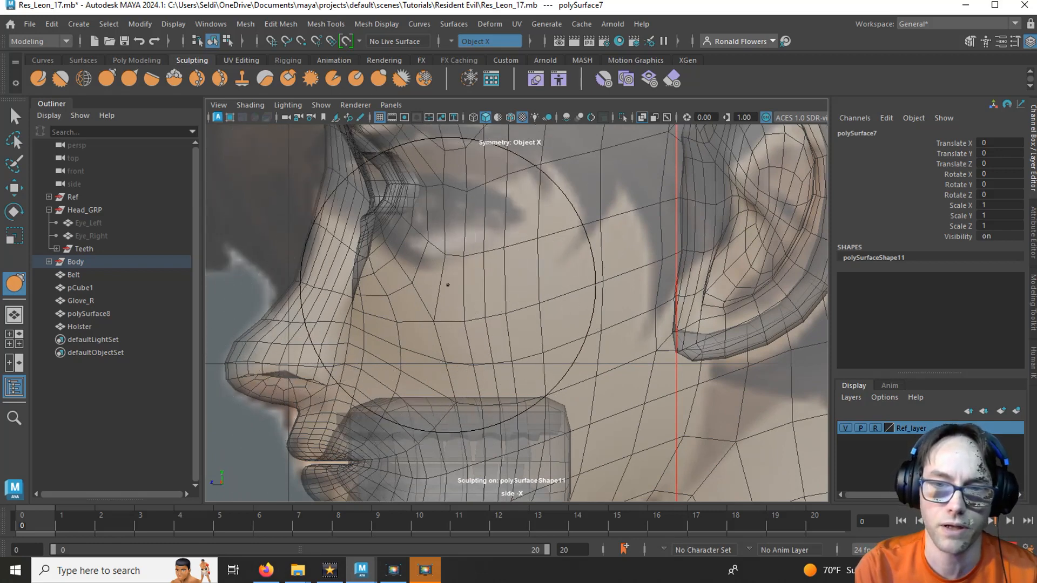
pyautogui.moveTo(434, 303); pyautogui.dragTo(476, 274)
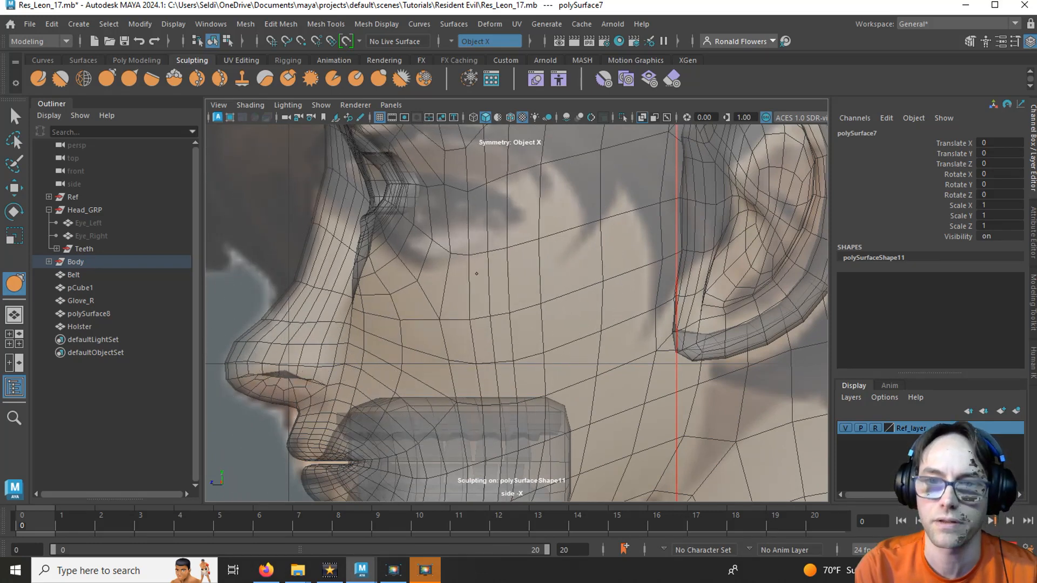
pyautogui.keyDown('alt'); pyautogui.moveTo(511, 246); pyautogui.dragTo(471, 330, button='middle'); pyautogui.keyUp('alt')
pyautogui.moveTo(469, 330); pyautogui.dragTo(478, 328)
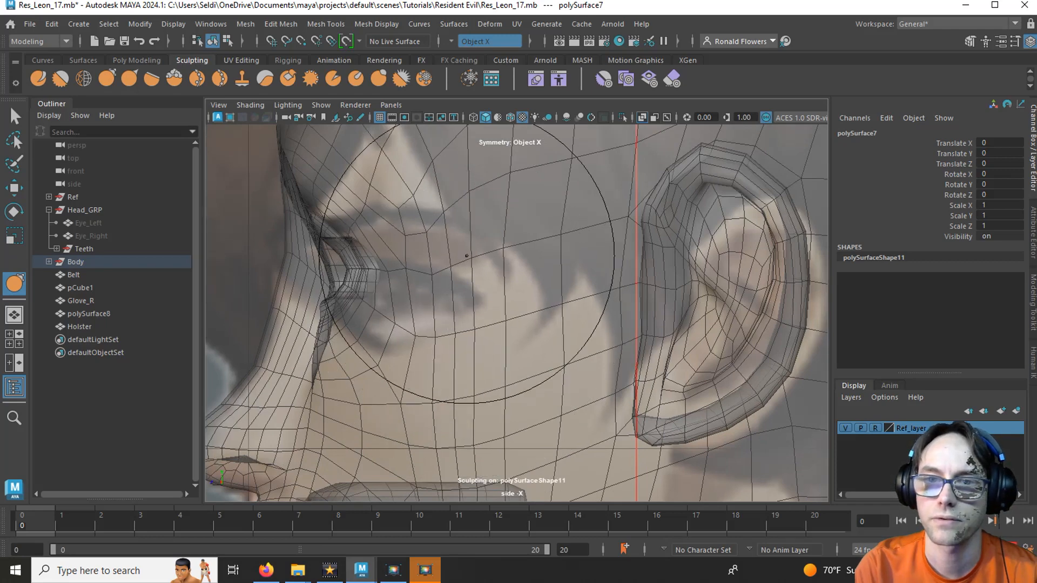
# - Shift the geometry at the outer eye corner and temple in the side view with the Grab brush
pyautogui.keyDown('alt'); pyautogui.moveTo(385, 295); pyautogui.dragTo(458, 365, button='middle'); pyautogui.keyUp('alt')
pyautogui.moveTo(401, 269); pyautogui.dragTo(445, 250)
pyautogui.moveTo(510, 266); pyautogui.dragTo(519, 267)
pyautogui.moveTo(543, 268)
pyautogui.mouseDown()
pyautogui.moveTo(554, 267)
pyautogui.moveTo(492, 313)
pyautogui.moveTo(382, 313)
pyautogui.moveTo(494, 314)
pyautogui.mouseUp()
# - Smooth the chin, cheek and nose of the head mesh from several angles in the perspective view
pyautogui.press('space')
pyautogui.press('space')
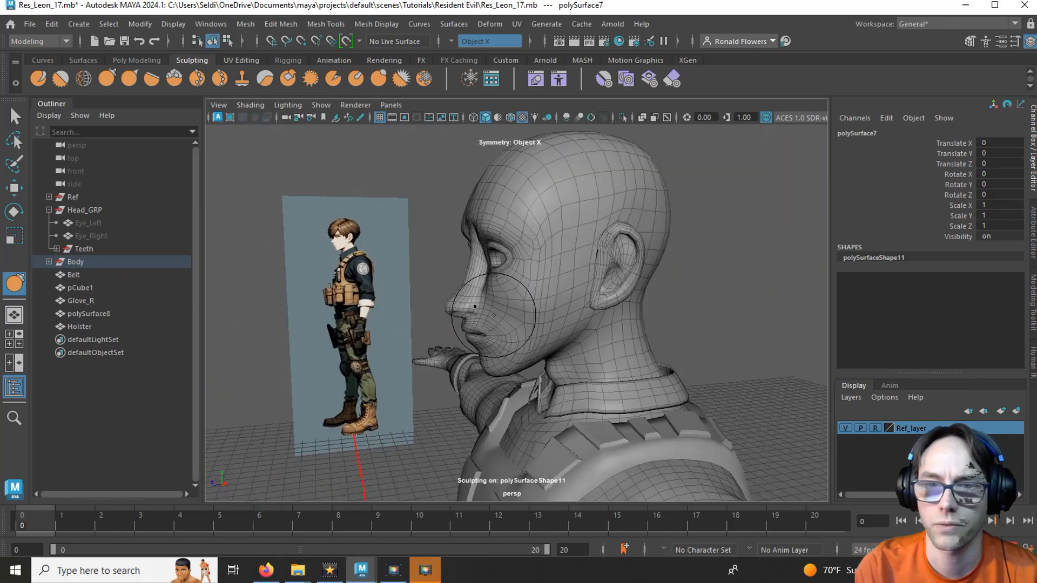
pyautogui.keyDown('alt'); pyautogui.moveTo(352, 403); pyautogui.dragTo(342, 395); pyautogui.keyUp('alt')
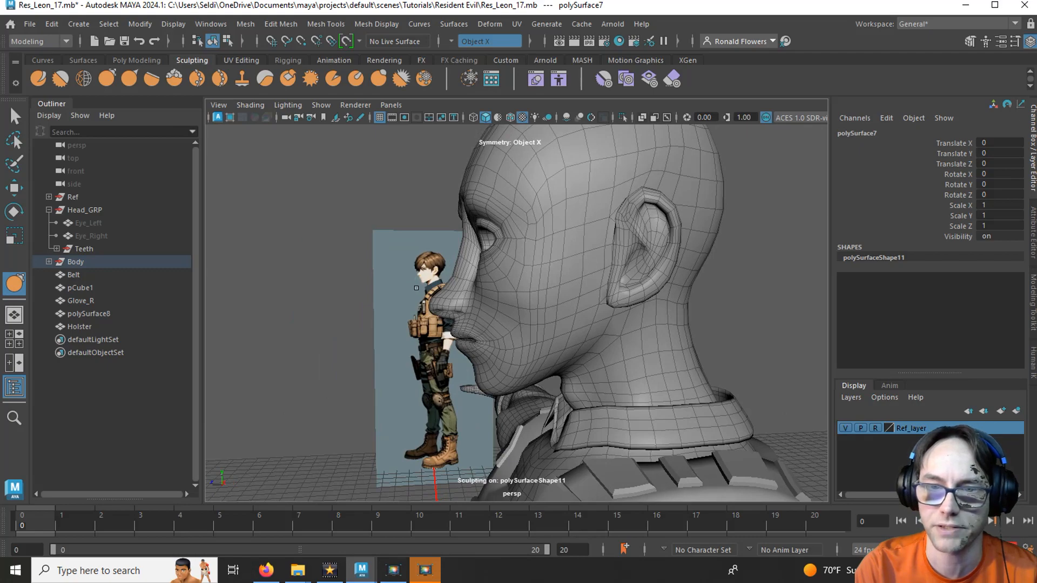
pyautogui.moveTo(356, 378)
pyautogui.keyDown('alt'); pyautogui.mouseDown()
pyautogui.moveTo(372, 359)
pyautogui.moveTo(384, 371)
pyautogui.moveTo(417, 363)
pyautogui.moveTo(472, 409)
pyautogui.moveTo(498, 412)
pyautogui.moveTo(479, 377)
pyautogui.moveTo(475, 393)
pyautogui.mouseUp(); pyautogui.keyUp('alt')
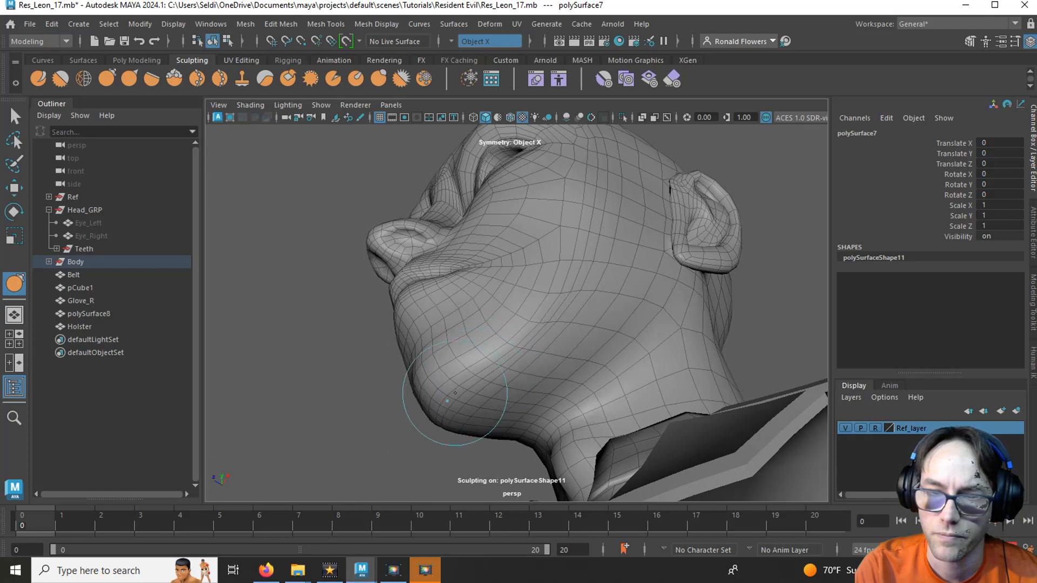
pyautogui.keyDown('alt'); pyautogui.moveTo(526, 340); pyautogui.dragTo(484, 390); pyautogui.keyUp('alt')
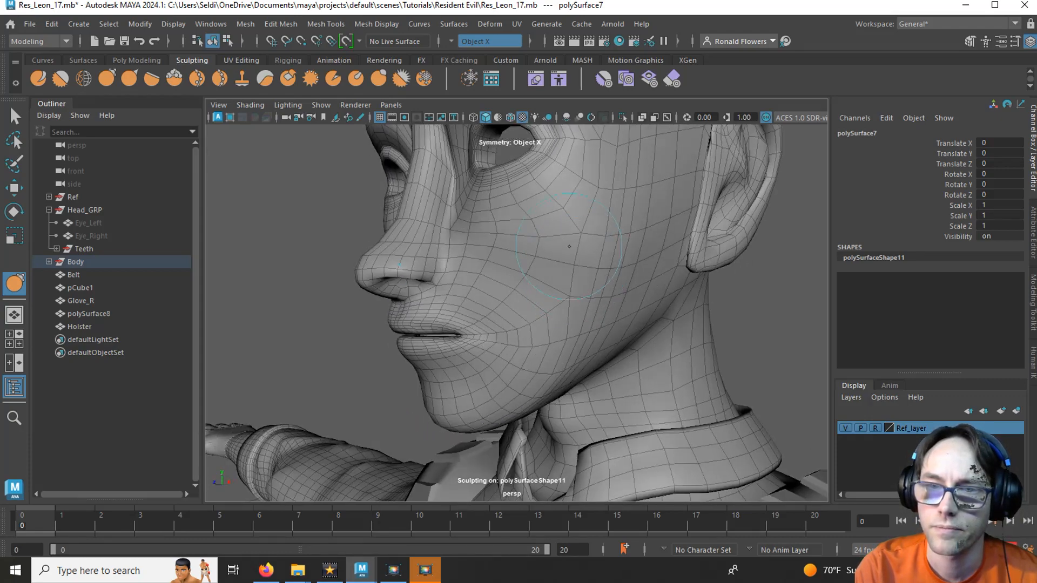
pyautogui.moveTo(550, 305)
pyautogui.keyDown('alt'); pyautogui.mouseDown()
pyautogui.moveTo(629, 308)
pyautogui.moveTo(588, 327)
pyautogui.moveTo(544, 324)
pyautogui.mouseUp(); pyautogui.keyUp('alt')
pyautogui.keyDown('alt'); pyautogui.moveTo(485, 283); pyautogui.dragTo(456, 284); pyautogui.keyUp('alt')
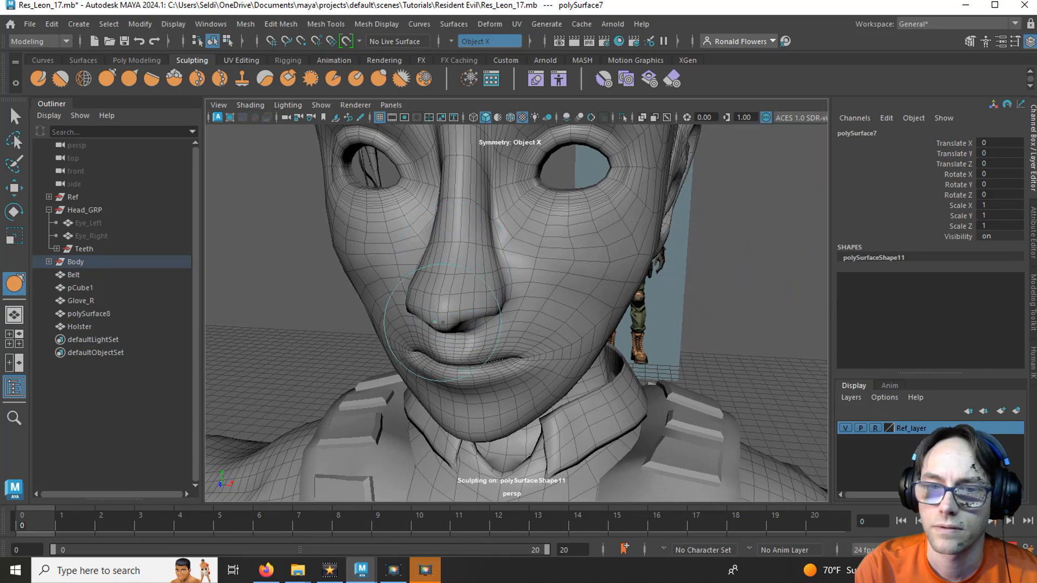
# - Reshape and smooth the top of the nose bridge between the brows in the perspective view
pyautogui.keyDown('alt'); pyautogui.moveTo(492, 297); pyautogui.dragTo(495, 363); pyautogui.keyUp('alt')
pyautogui.keyDown('alt'); pyautogui.moveTo(470, 324); pyautogui.dragTo(437, 342); pyautogui.keyUp('alt')
pyautogui.scroll(3, 398, 309)
pyautogui.keyDown('alt'); pyautogui.moveTo(398, 310); pyautogui.dragTo(467, 365, button='middle'); pyautogui.keyUp('alt')
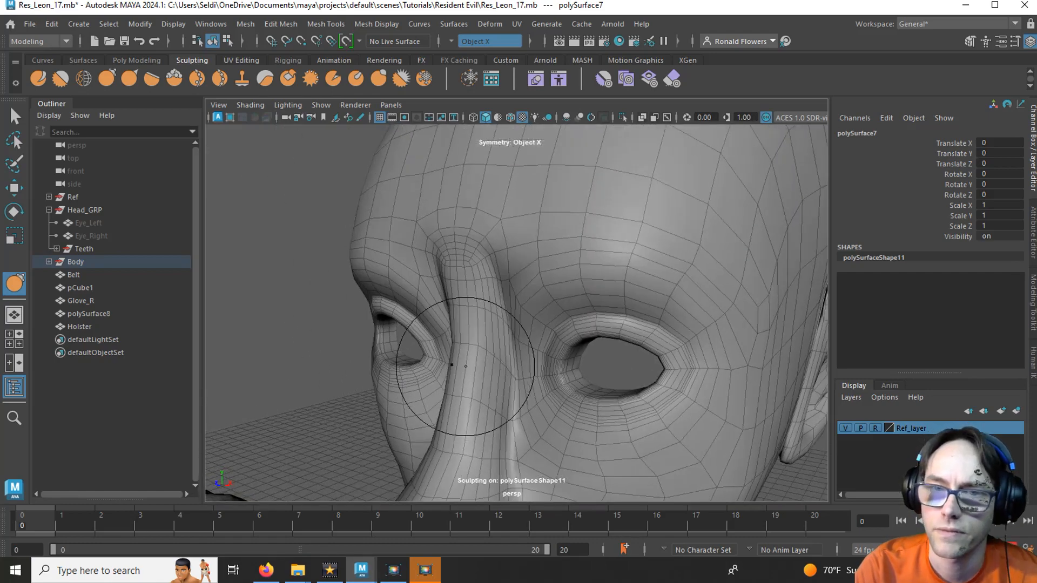
pyautogui.keyDown('alt'); pyautogui.moveTo(468, 365); pyautogui.dragTo(475, 315); pyautogui.keyUp('alt')
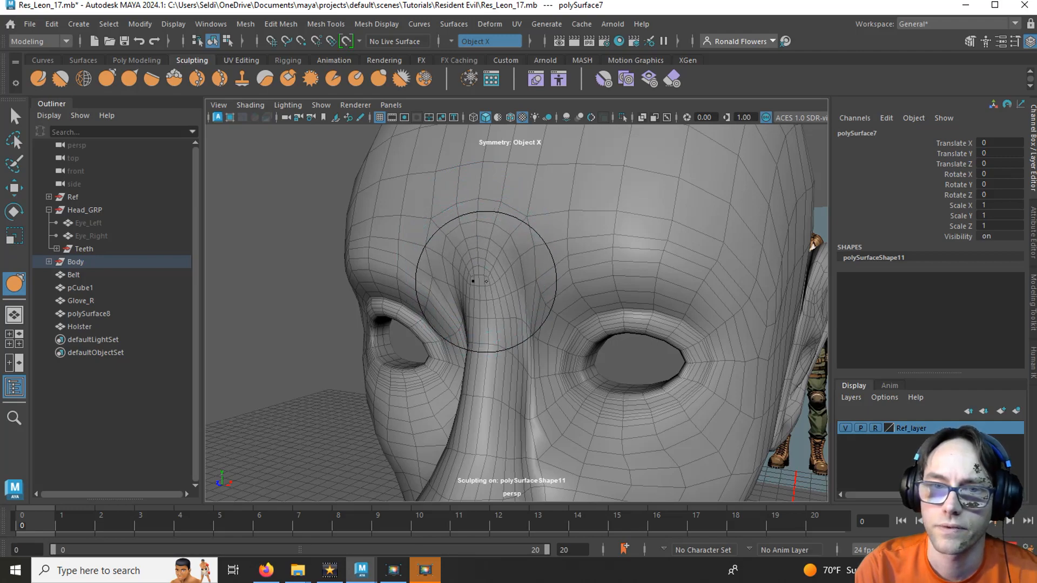
pyautogui.moveTo(486, 281)
pyautogui.keyDown('alt'); pyautogui.mouseDown()
pyautogui.moveTo(417, 283)
pyautogui.moveTo(475, 283)
pyautogui.mouseUp(); pyautogui.keyUp('alt')
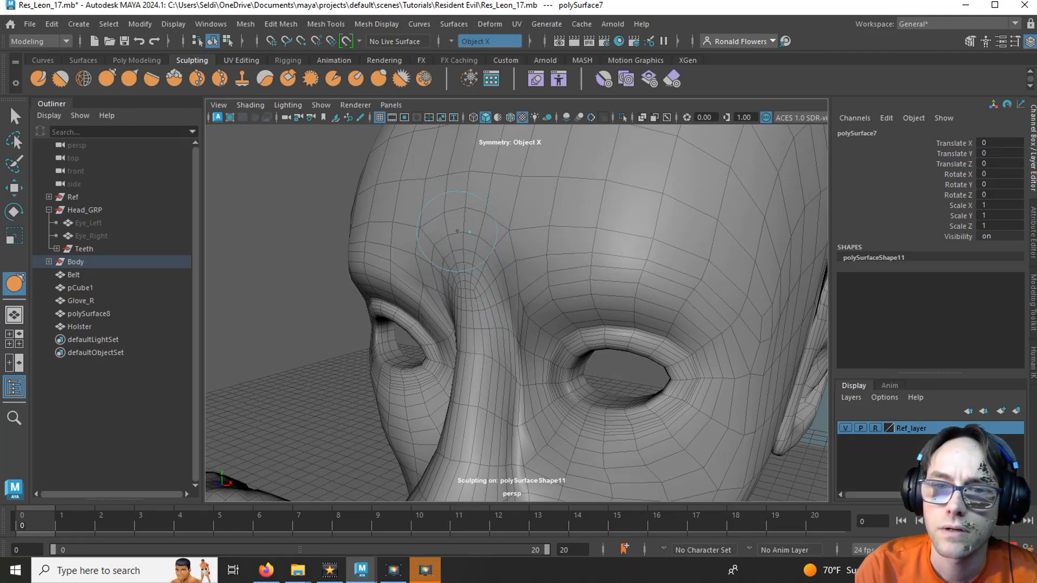
# - Deselect the head mesh and inspect the face profile without its wireframe
pyautogui.keyDown('alt'); pyautogui.moveTo(420, 233); pyautogui.dragTo(639, 230); pyautogui.keyUp('alt')
pyautogui.press('q')
pyautogui.moveTo(638, 229)
pyautogui.mouseDown(button='right')
pyautogui.moveTo(683, 180)
pyautogui.moveTo(676, 168)
pyautogui.mouseUp(button='right')
pyautogui.click(664, 252)
pyautogui.keyDown('alt'); pyautogui.moveTo(663, 248); pyautogui.dragTo(524, 354); pyautogui.keyUp('alt')
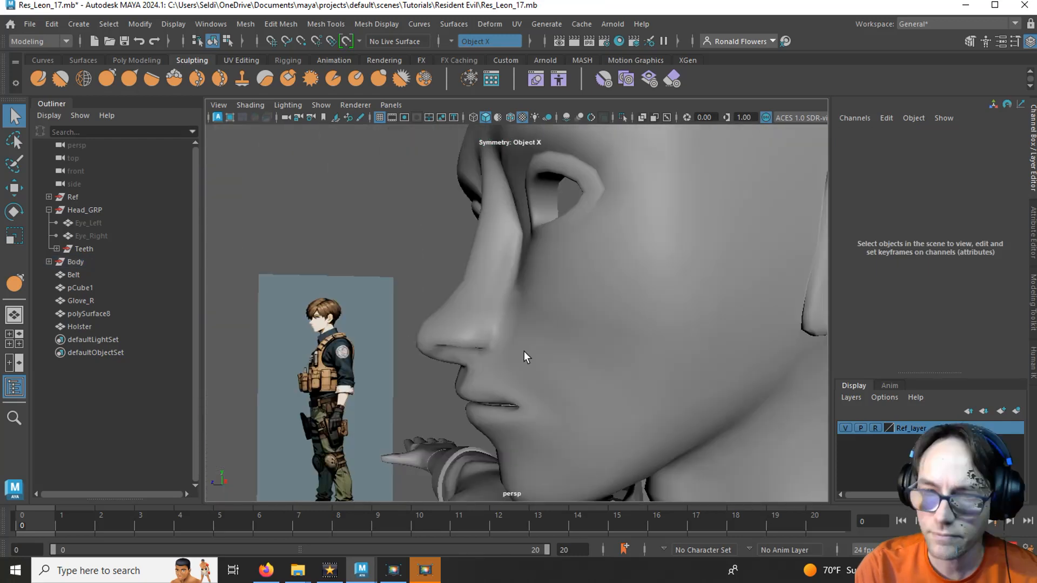
# - Reselect the head mesh and reshape both eye openings over the front reference with the symmetrical Grab brush
pyautogui.click(563, 332)
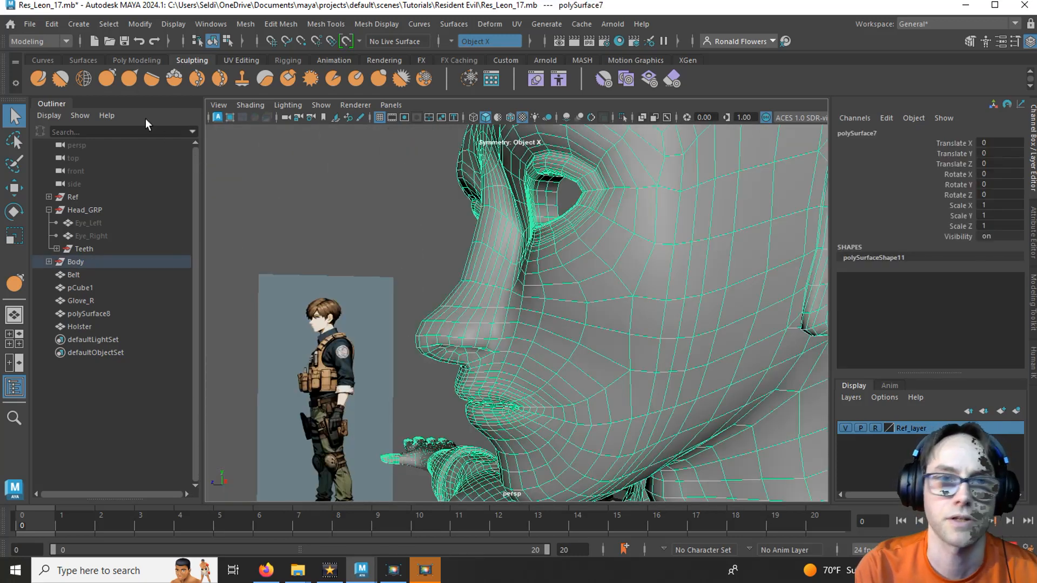
pyautogui.click(108, 80)
pyautogui.keyDown('alt'); pyautogui.moveTo(537, 341); pyautogui.dragTo(458, 313); pyautogui.keyUp('alt')
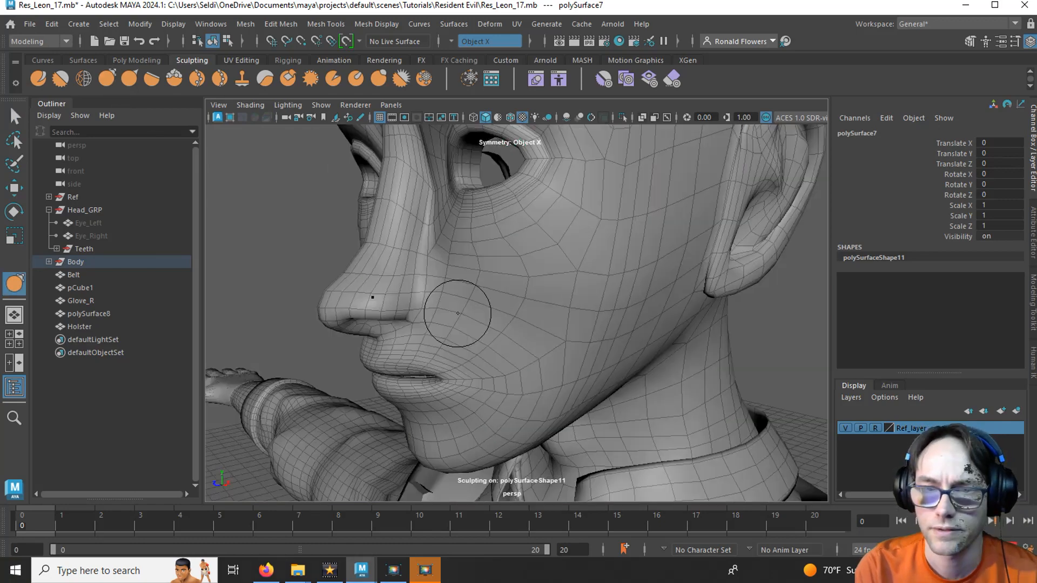
pyautogui.scroll(-5, 458, 314)
pyautogui.press('space')
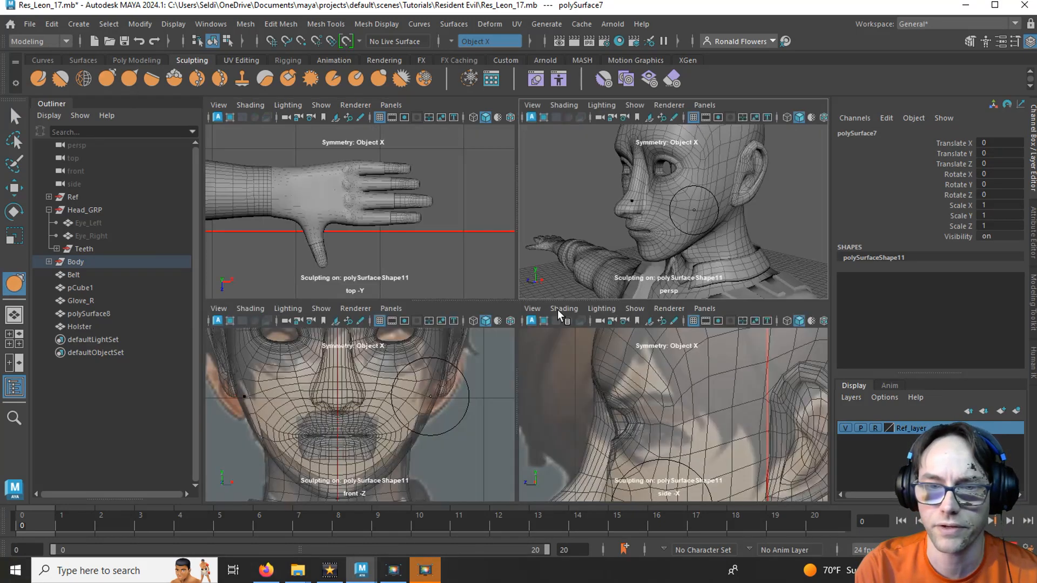
pyautogui.press('space')
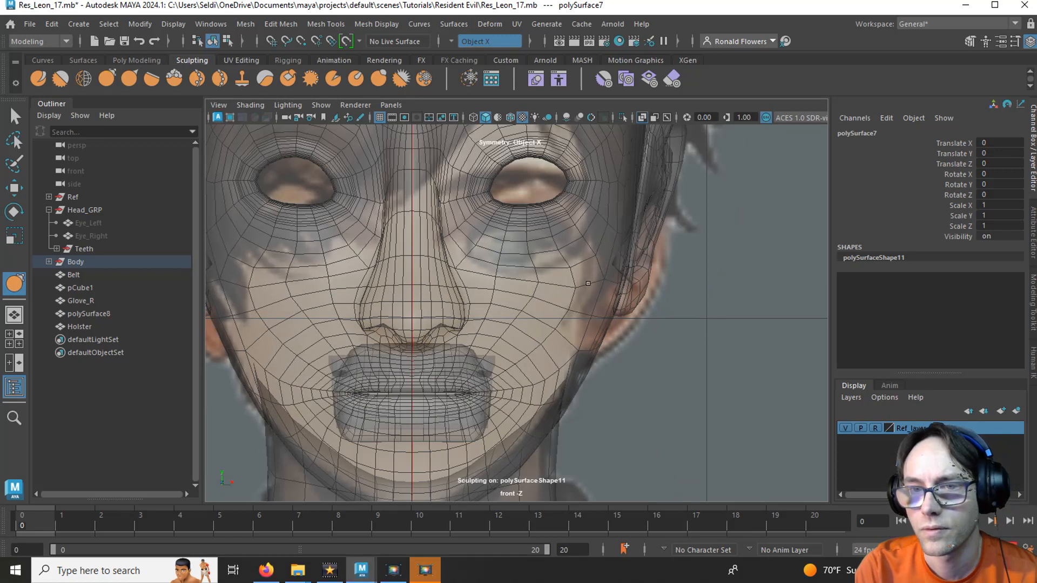
pyautogui.scroll(5, 570, 317)
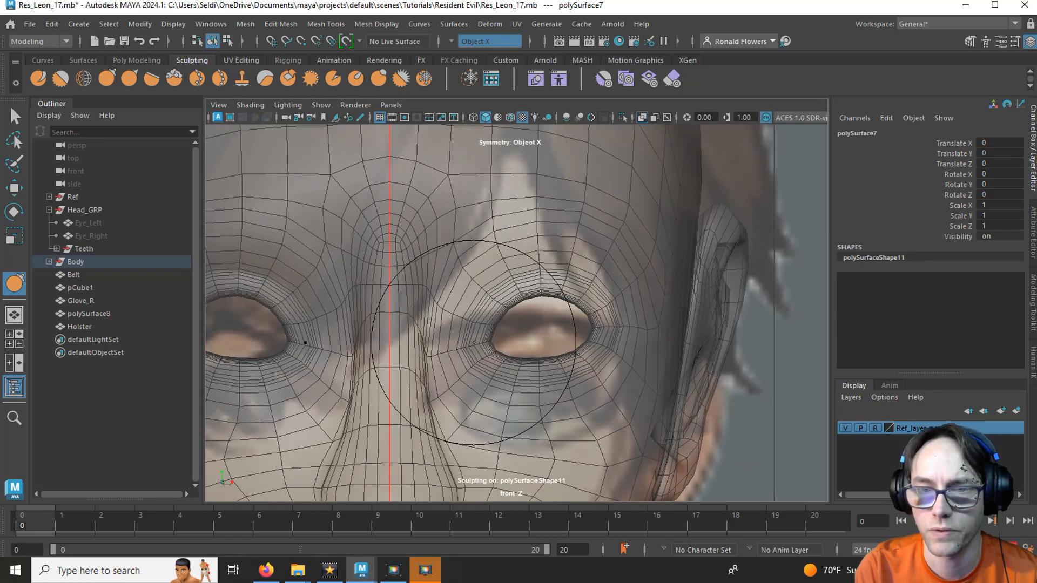
pyautogui.moveTo(473, 342)
pyautogui.mouseDown()
pyautogui.moveTo(479, 324)
pyautogui.moveTo(521, 310)
pyautogui.moveTo(534, 373)
pyautogui.mouseUp()
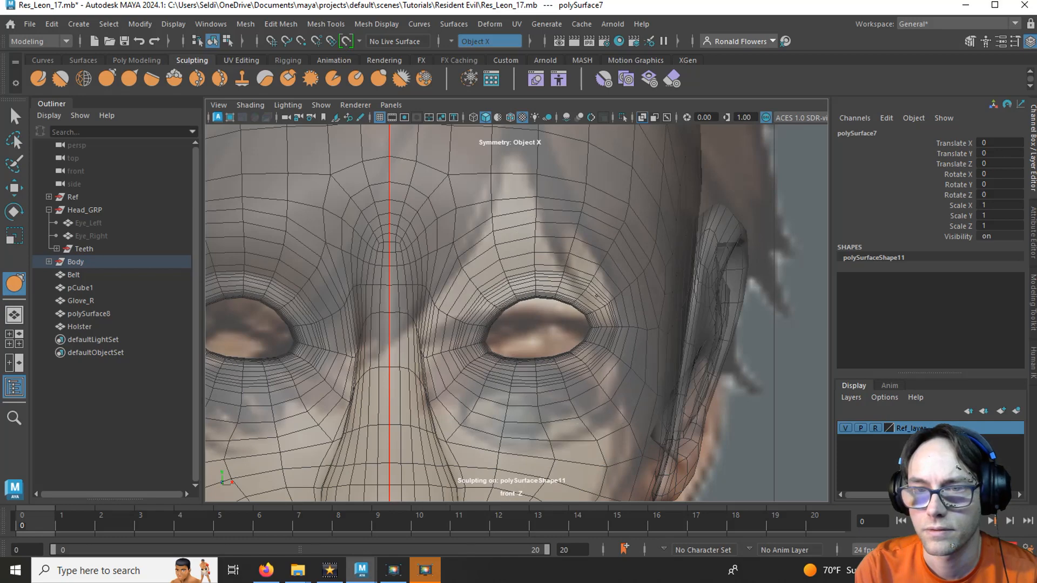
pyautogui.moveTo(627, 282); pyautogui.dragTo(530, 291)
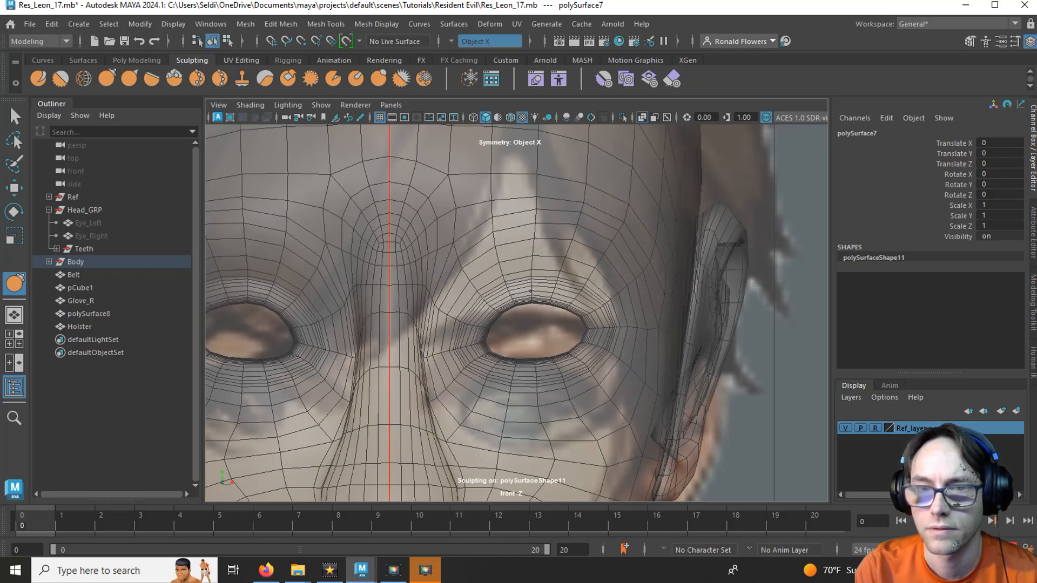
# - Examine the whole head from the front in the perspective view, and check the mouth and cheek up close
pyautogui.press('space')
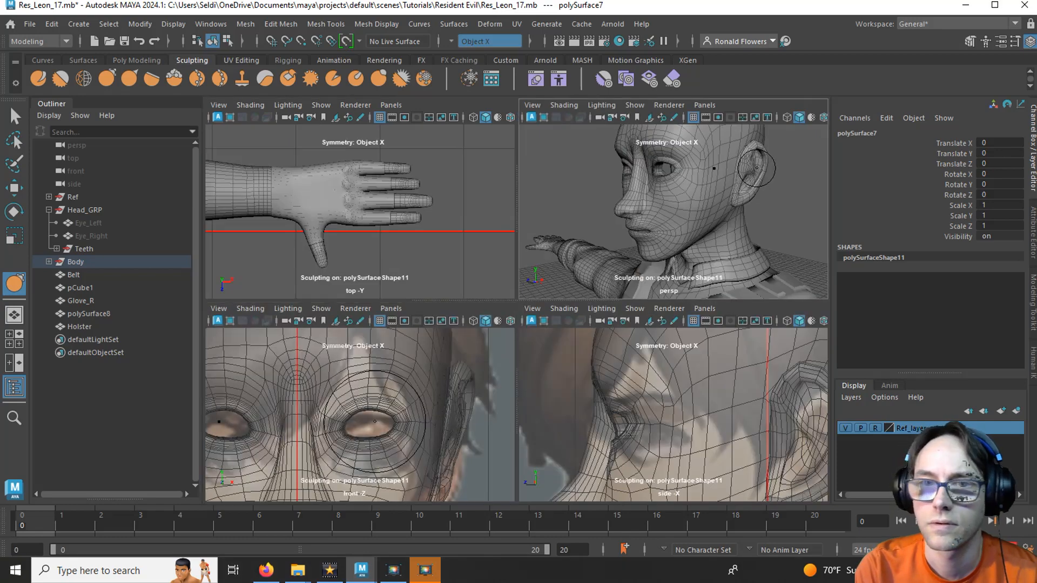
pyautogui.press('space')
pyautogui.keyDown('alt'); pyautogui.moveTo(502, 301); pyautogui.dragTo(571, 316); pyautogui.keyUp('alt')
pyautogui.scroll(-10, 571, 316)
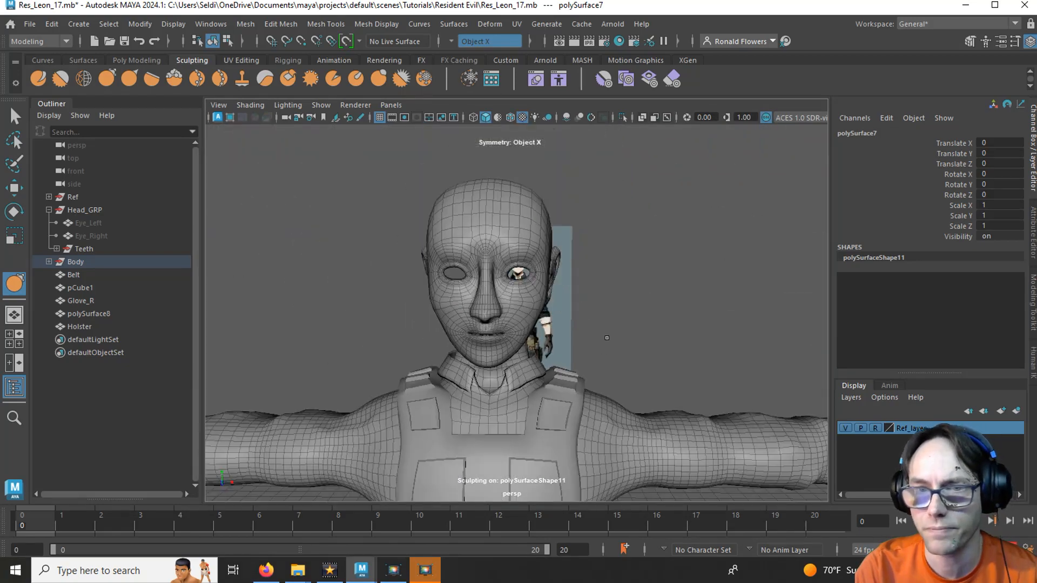
pyautogui.moveTo(609, 346)
pyautogui.keyDown('alt'); pyautogui.mouseDown()
pyautogui.moveTo(546, 326)
pyautogui.moveTo(508, 362)
pyautogui.moveTo(511, 371)
pyautogui.moveTo(361, 378)
pyautogui.moveTo(407, 373)
pyautogui.moveTo(389, 357)
pyautogui.moveTo(544, 355)
pyautogui.moveTo(405, 382)
pyautogui.moveTo(428, 289)
pyautogui.mouseUp(); pyautogui.keyUp('alt')
pyautogui.scroll(4, 407, 360)
pyautogui.scroll(3, 433, 341)
pyautogui.scroll(3, 542, 271)
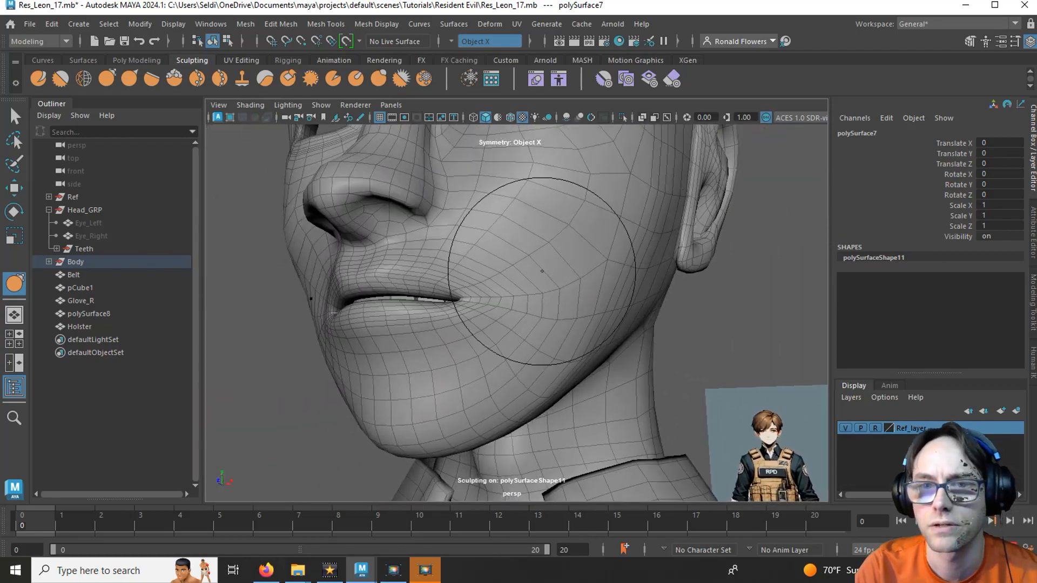
# - Stop sculpting, put the head mesh in edge component mode at the lips, and turn off soft selection
pyautogui.press('q')
pyautogui.moveTo(542, 271)
pyautogui.keyDown('alt'); pyautogui.mouseDown()
pyautogui.moveTo(419, 355)
pyautogui.moveTo(326, 360)
pyautogui.moveTo(564, 343)
pyautogui.moveTo(393, 362)
pyautogui.mouseUp(); pyautogui.keyUp('alt')
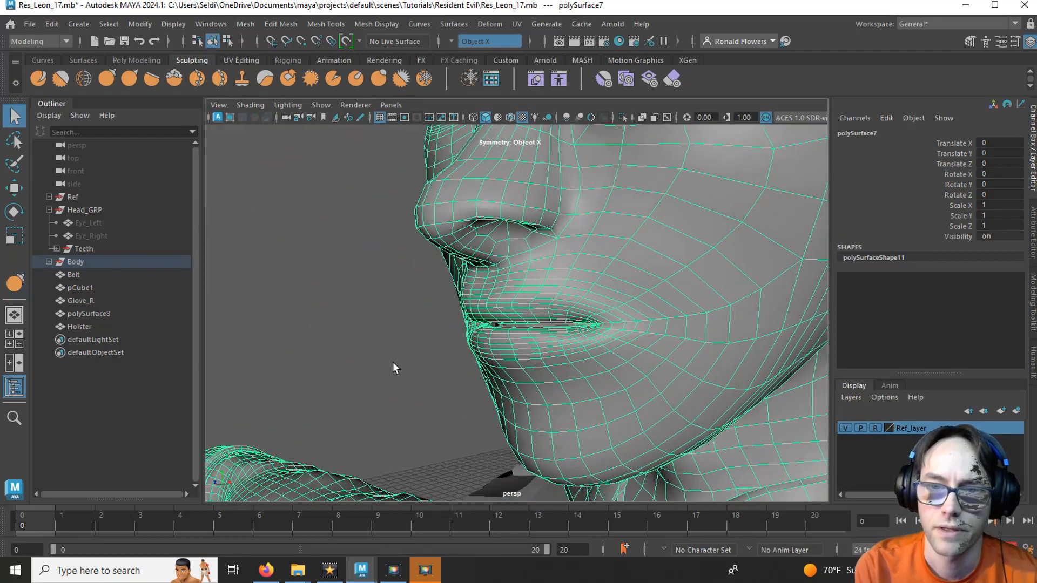
pyautogui.scroll(3, 374, 334)
pyautogui.rightClick(468, 281)
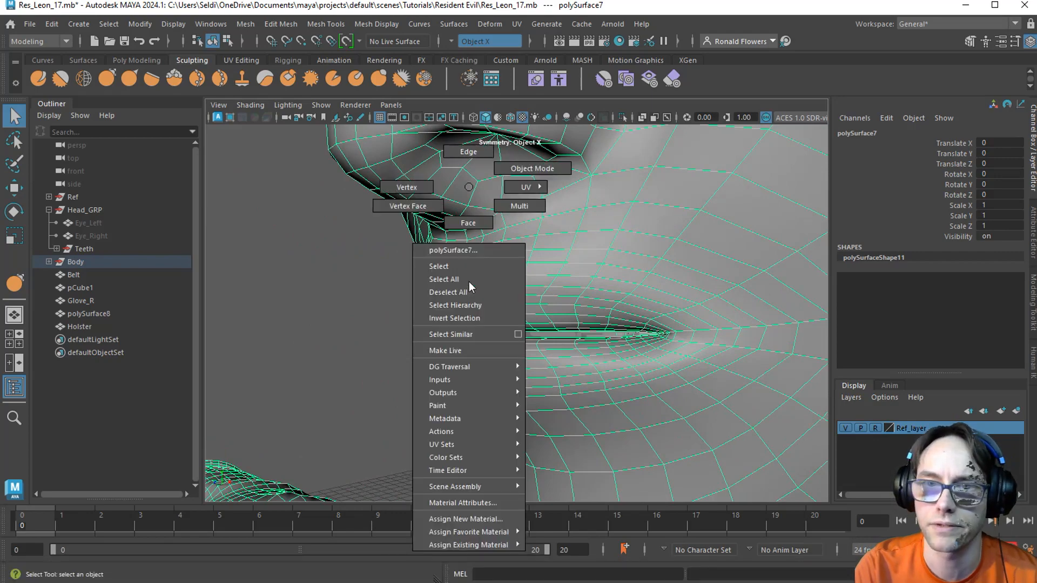
pyautogui.click(468, 152)
pyautogui.click(502, 313)
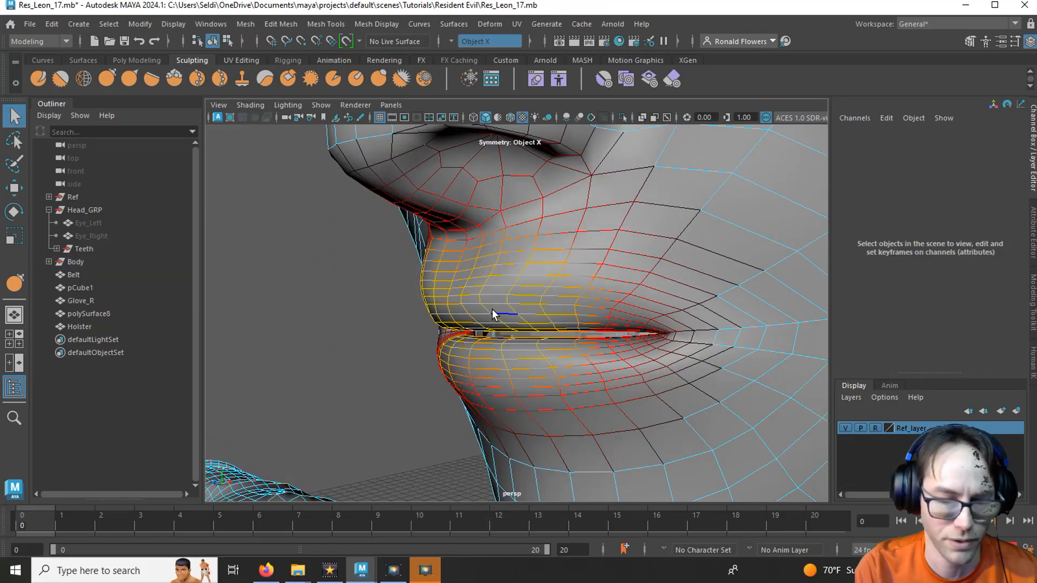
pyautogui.click(491, 310)
pyautogui.press('b')
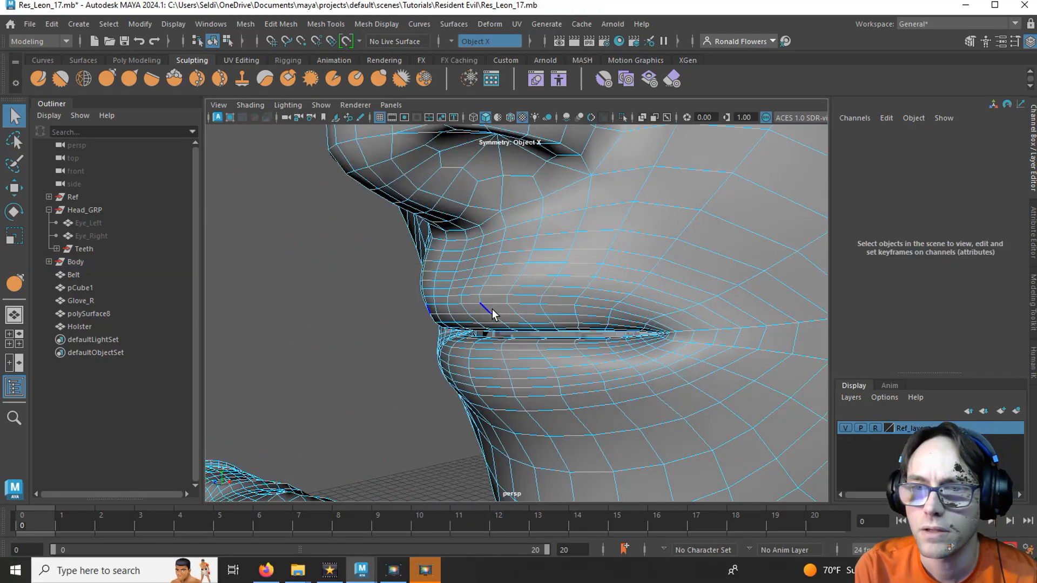
# - Select the edge row along the upper lip's border on both sides and move it slightly forward in depth
pyautogui.keyDown('alt'); pyautogui.moveTo(491, 309); pyautogui.dragTo(471, 320); pyautogui.keyUp('alt')
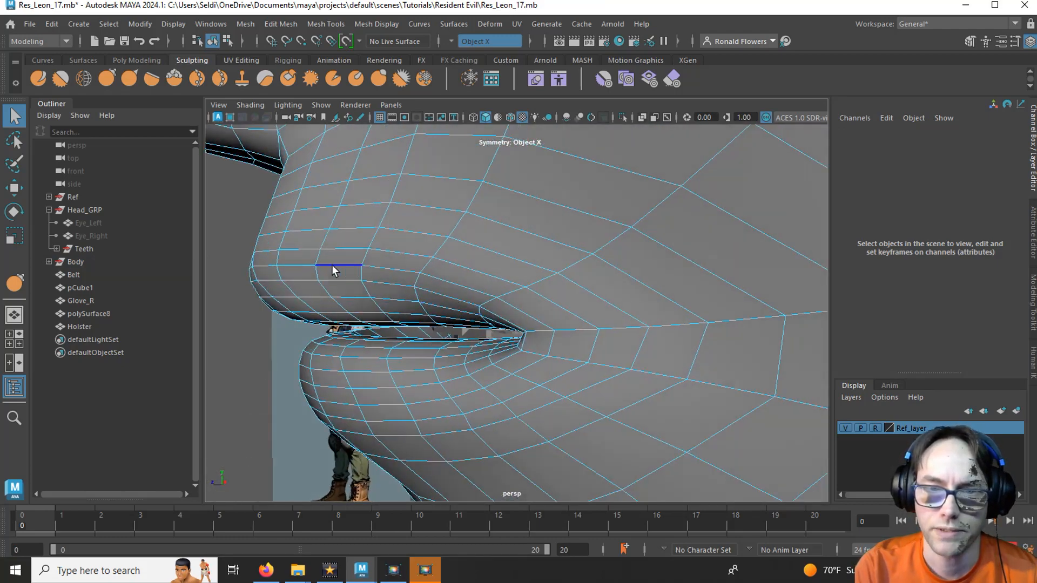
pyautogui.doubleClick(404, 280)
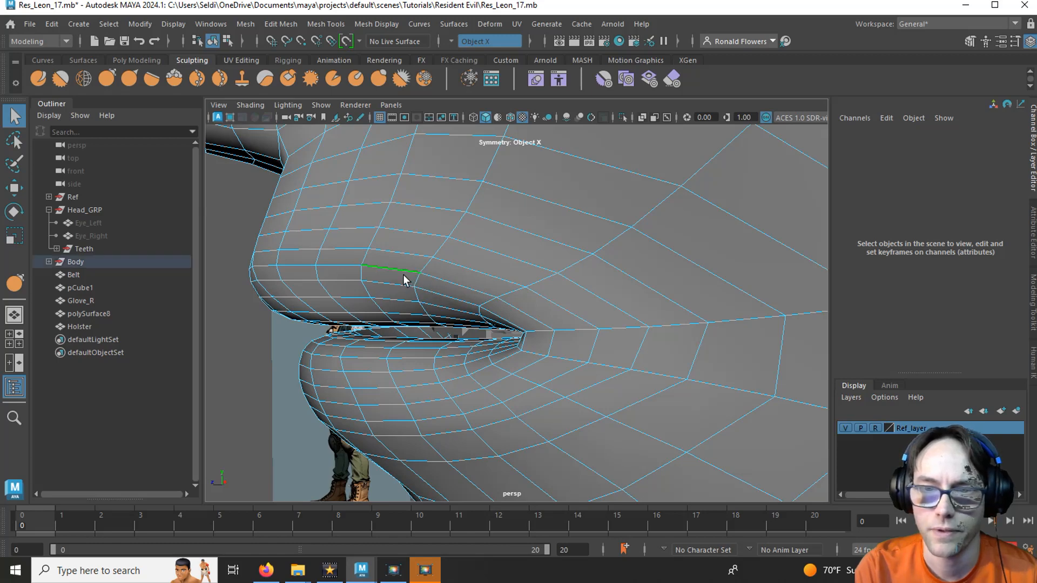
pyautogui.keyDown('alt'); pyautogui.moveTo(405, 278); pyautogui.dragTo(430, 415); pyautogui.keyUp('alt')
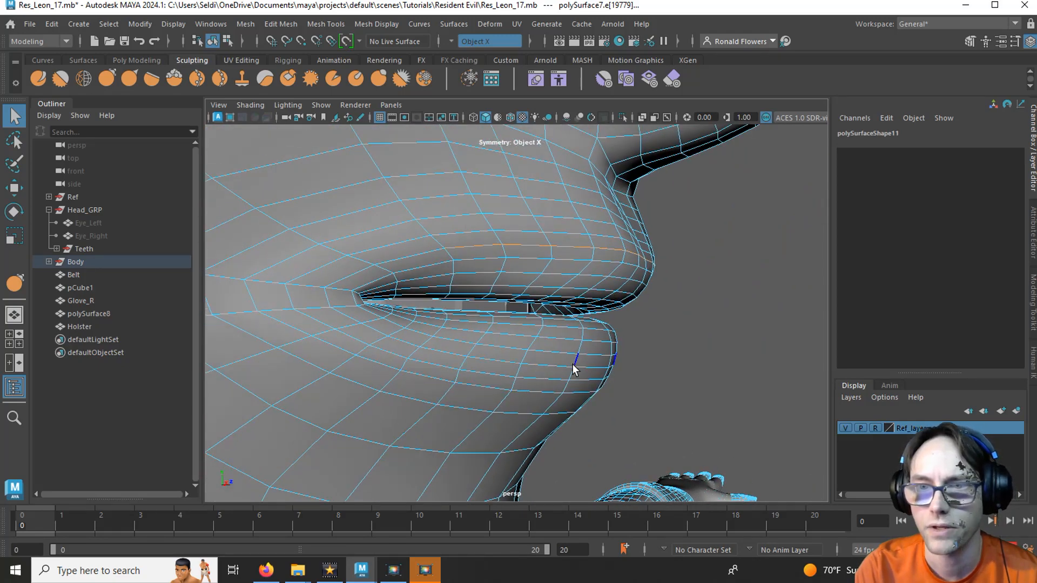
pyautogui.keyDown('alt'); pyautogui.moveTo(574, 371); pyautogui.dragTo(673, 372); pyautogui.keyUp('alt')
pyautogui.press('w')
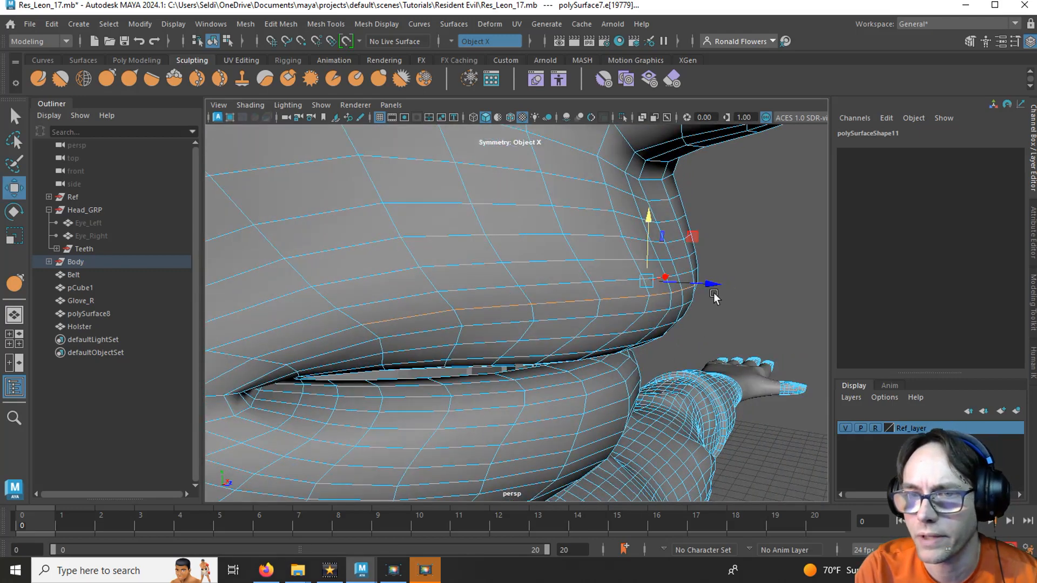
pyautogui.moveTo(711, 285); pyautogui.dragTo(714, 283)
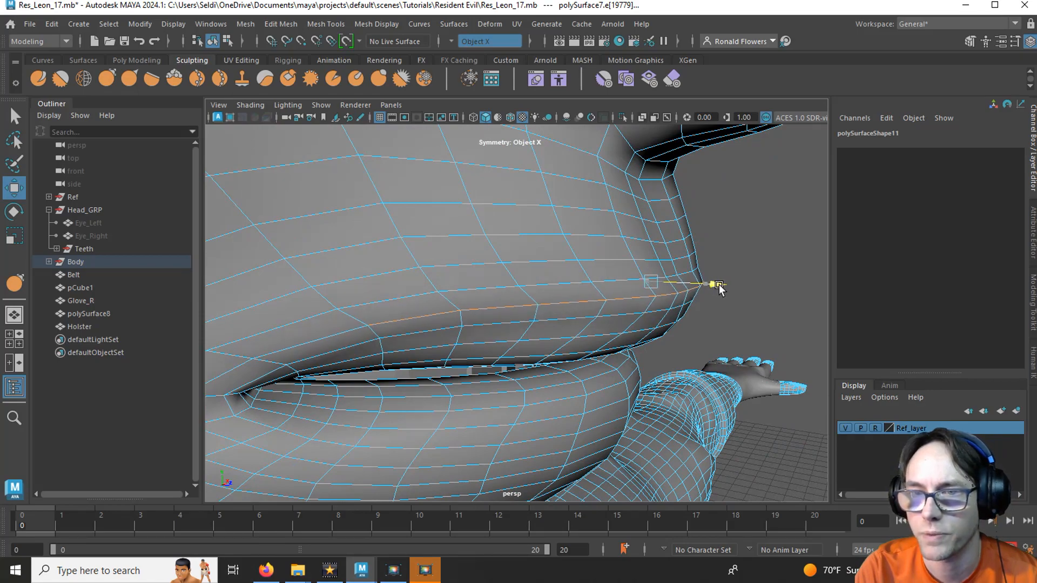
# - Return the head mesh to object mode, deselect it and check the upper lip's shape from both sides
pyautogui.keyDown('alt'); pyautogui.moveTo(711, 344); pyautogui.dragTo(508, 372); pyautogui.keyUp('alt')
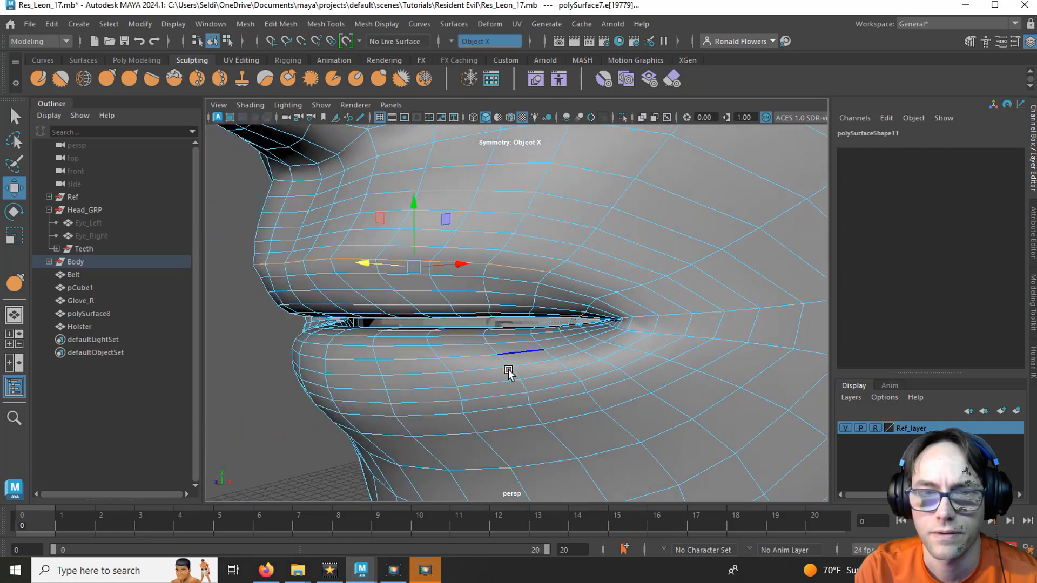
pyautogui.click(227, 384)
pyautogui.rightClick(245, 377)
pyautogui.click(290, 167)
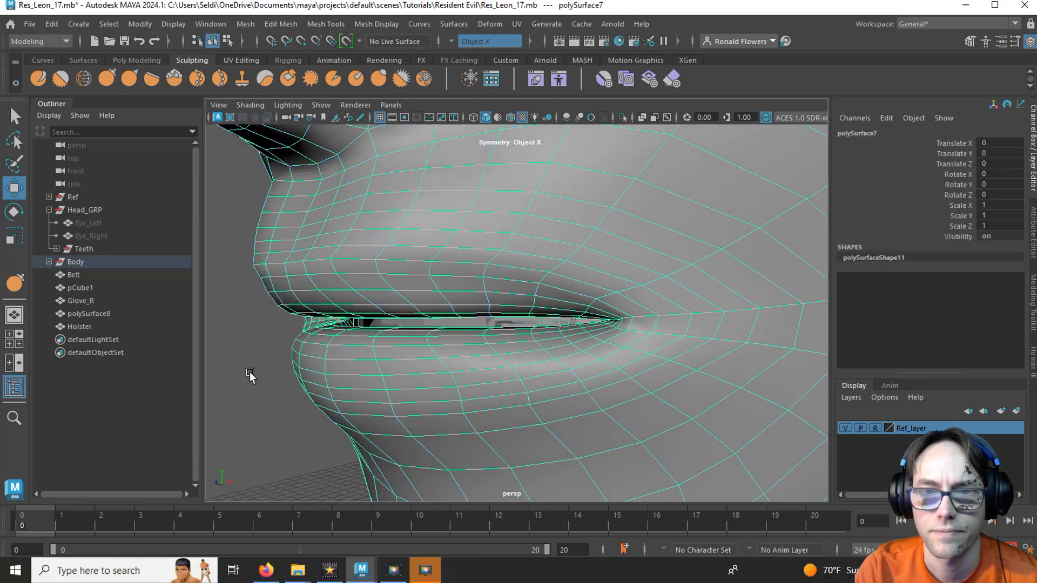
pyautogui.click(276, 426)
pyautogui.keyDown('alt'); pyautogui.moveTo(276, 425); pyautogui.dragTo(473, 430); pyautogui.keyUp('alt')
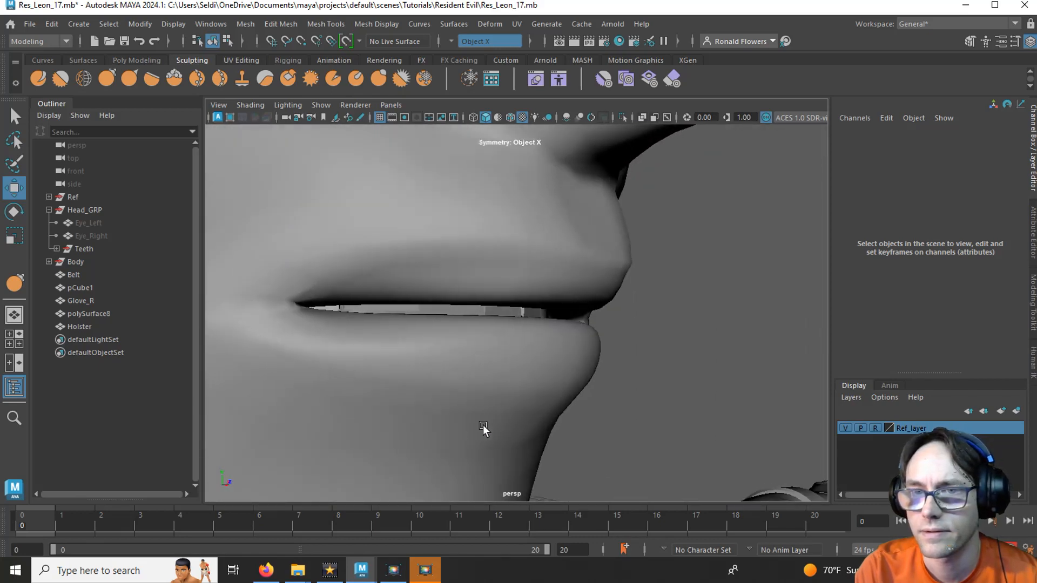
# - Select the two central edges at the upper lip's border and nudge them along the depth axis
pyautogui.click(617, 265)
pyautogui.scroll(4, 680, 291)
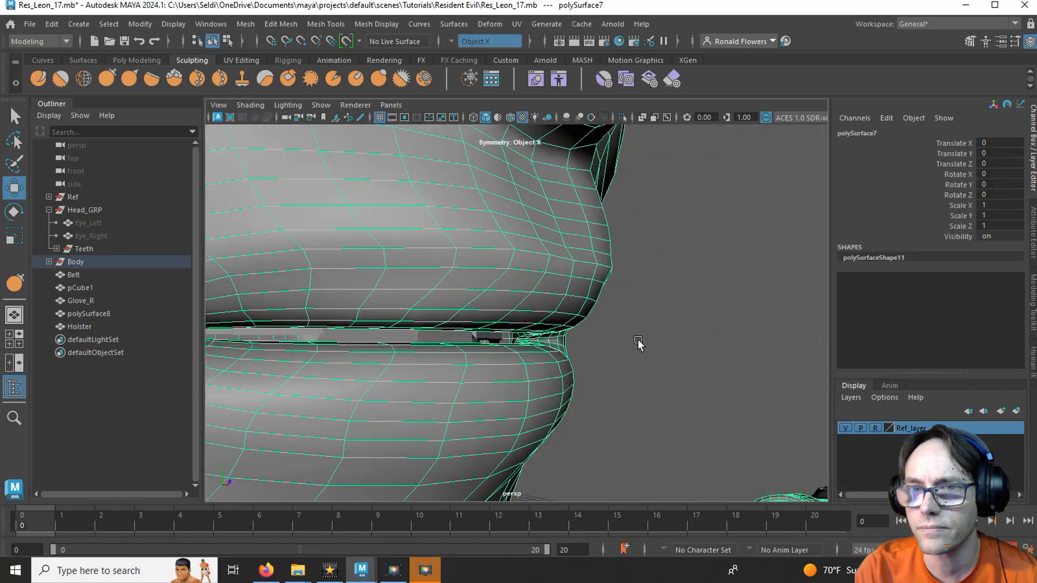
pyautogui.moveTo(691, 297); pyautogui.dragTo(695, 159, button='right')
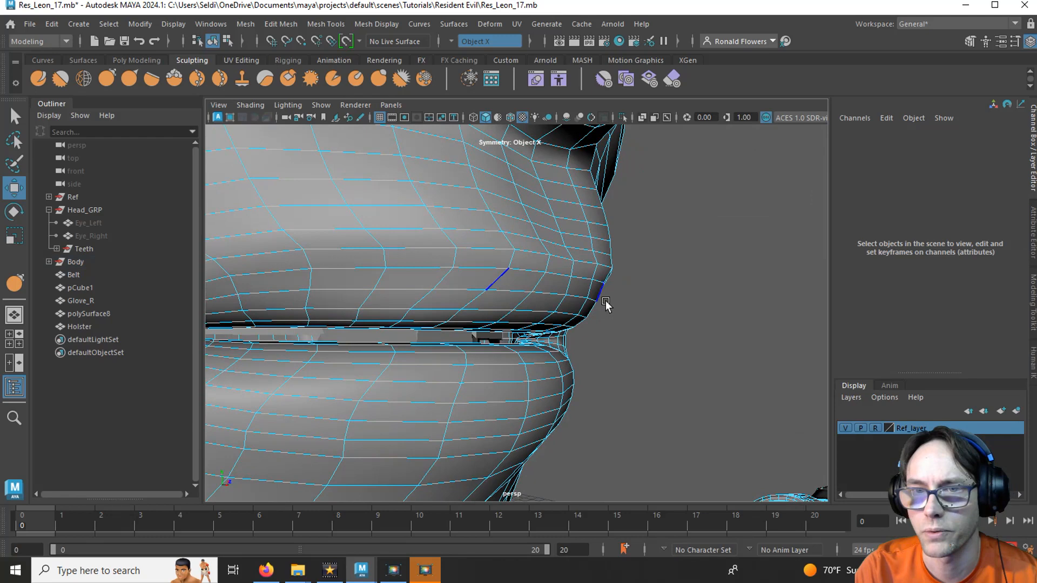
pyautogui.click(571, 256)
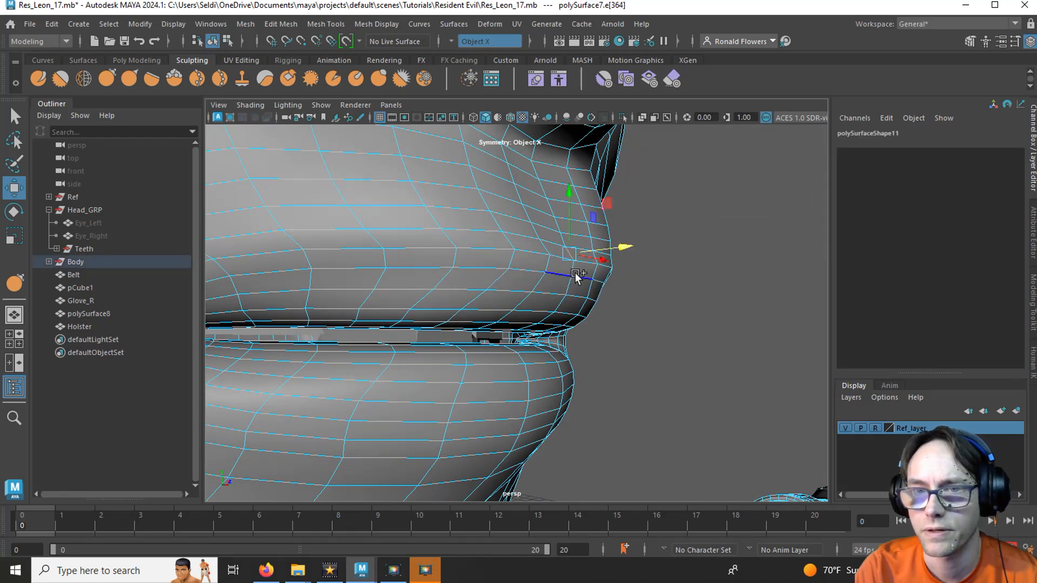
pyautogui.keyDown('shift'); pyautogui.click(575, 271); pyautogui.keyUp('shift')
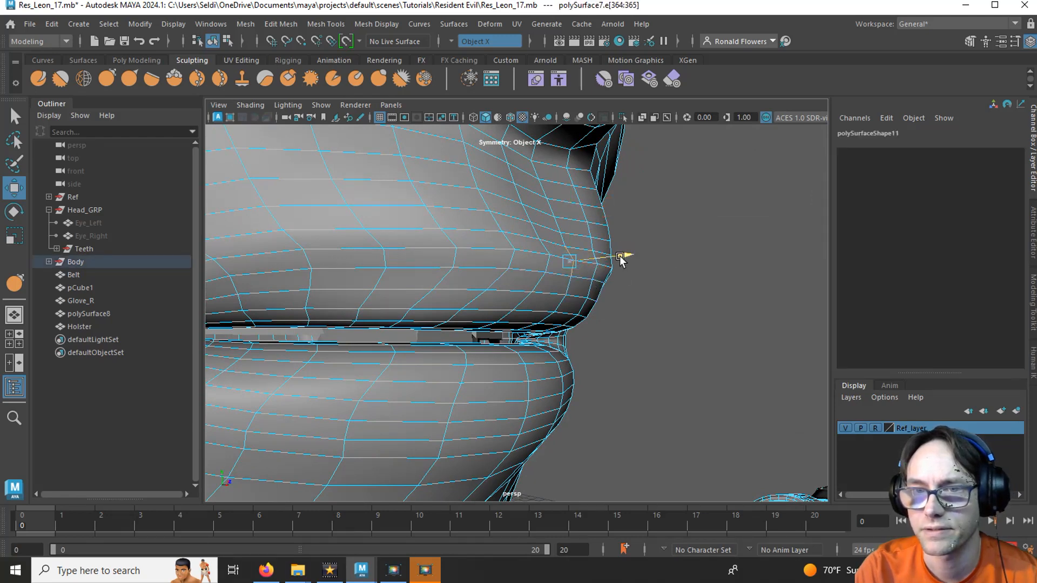
pyautogui.click(679, 332)
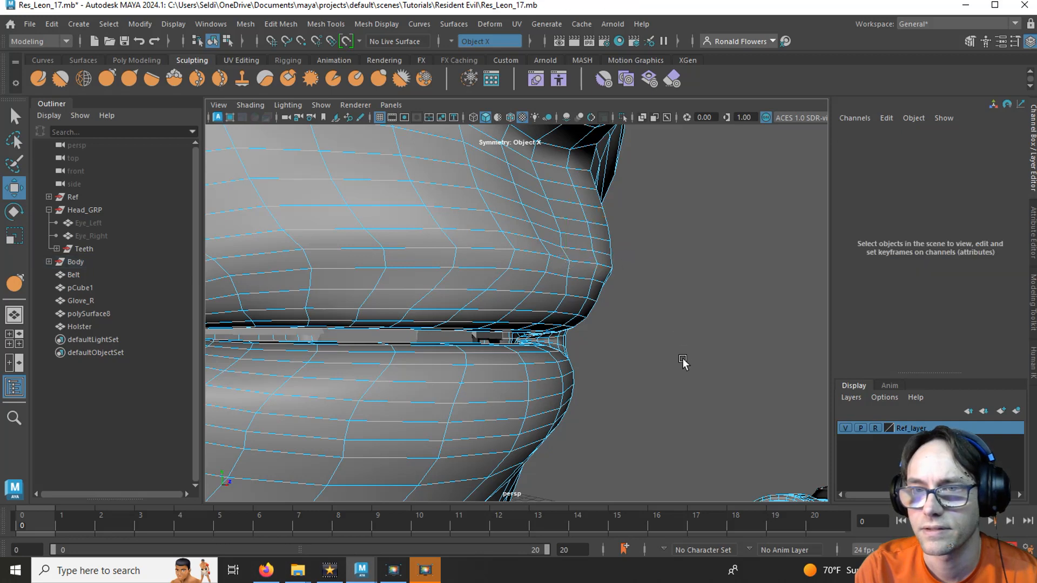
# - Leave edge mode, inspect the mouth from a three-quarter view, and reselect the head mesh
pyautogui.moveTo(694, 306); pyautogui.dragTo(738, 170, button='right')
pyautogui.click(708, 329)
pyautogui.keyDown('alt'); pyautogui.moveTo(708, 329); pyautogui.dragTo(533, 390); pyautogui.keyUp('alt')
pyautogui.click(529, 388)
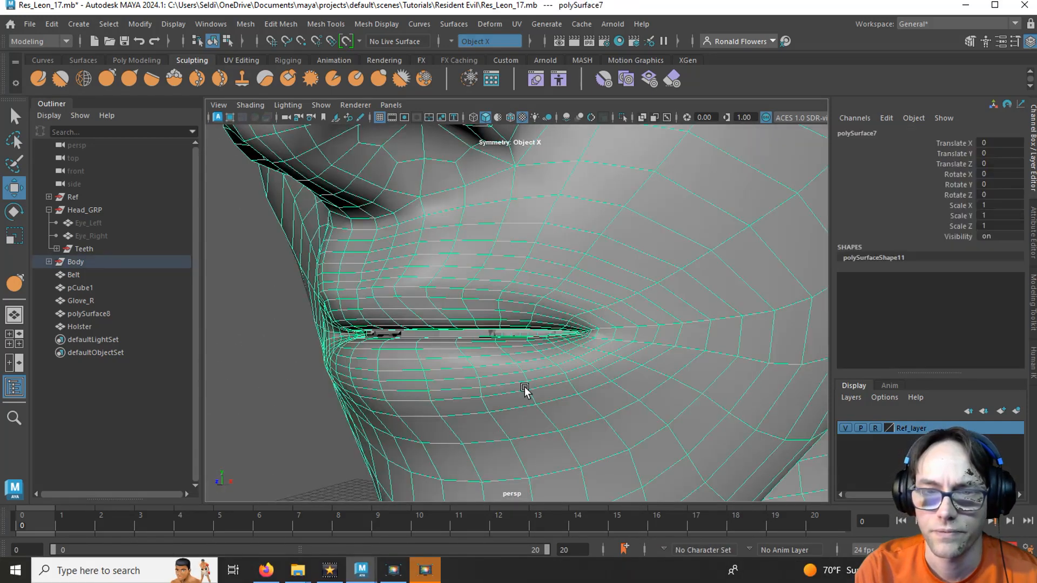
# - Select the edge row along the lower lip's bottom border and adjust its depth to define the lip
pyautogui.scroll(5, 545, 313)
pyautogui.keyDown('alt'); pyautogui.moveTo(476, 326); pyautogui.dragTo(487, 318); pyautogui.keyUp('alt')
pyautogui.moveTo(458, 295); pyautogui.dragTo(462, 157, button='right')
pyautogui.scroll(-3, 455, 316)
pyautogui.keyDown('alt'); pyautogui.moveTo(455, 316); pyautogui.dragTo(489, 331); pyautogui.keyUp('alt')
pyautogui.click(490, 321)
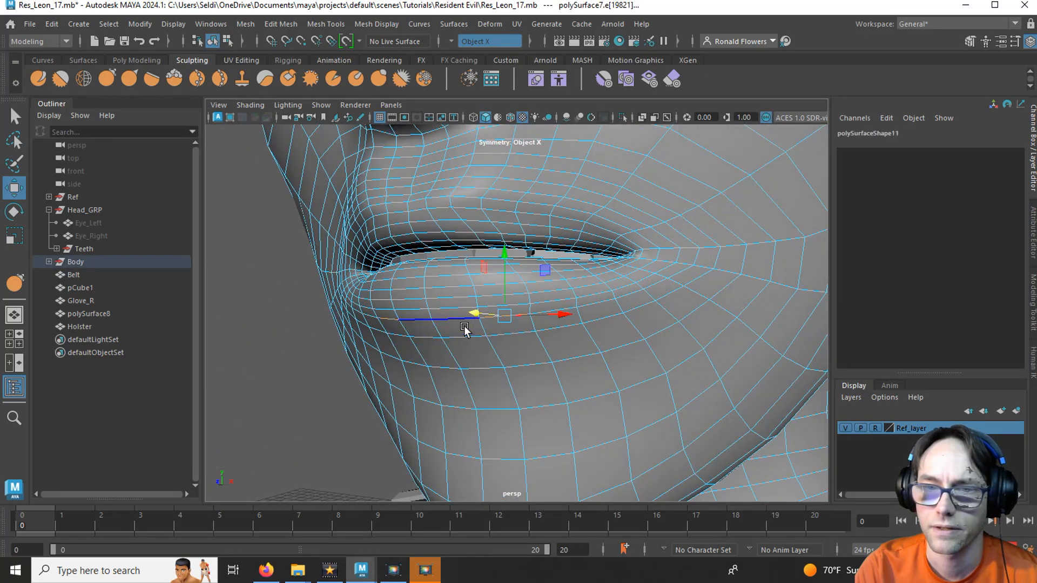
pyautogui.keyDown('shift'); pyautogui.click(462, 324); pyautogui.keyUp('shift')
pyautogui.press('q')
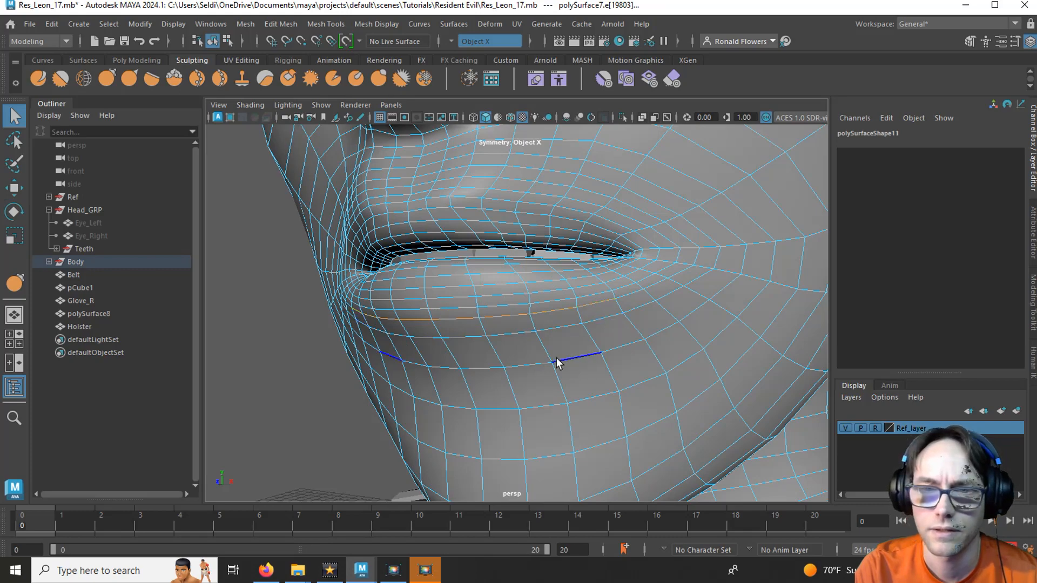
pyautogui.keyDown('alt'); pyautogui.moveTo(557, 358); pyautogui.dragTo(490, 368); pyautogui.keyUp('alt')
pyautogui.press('w')
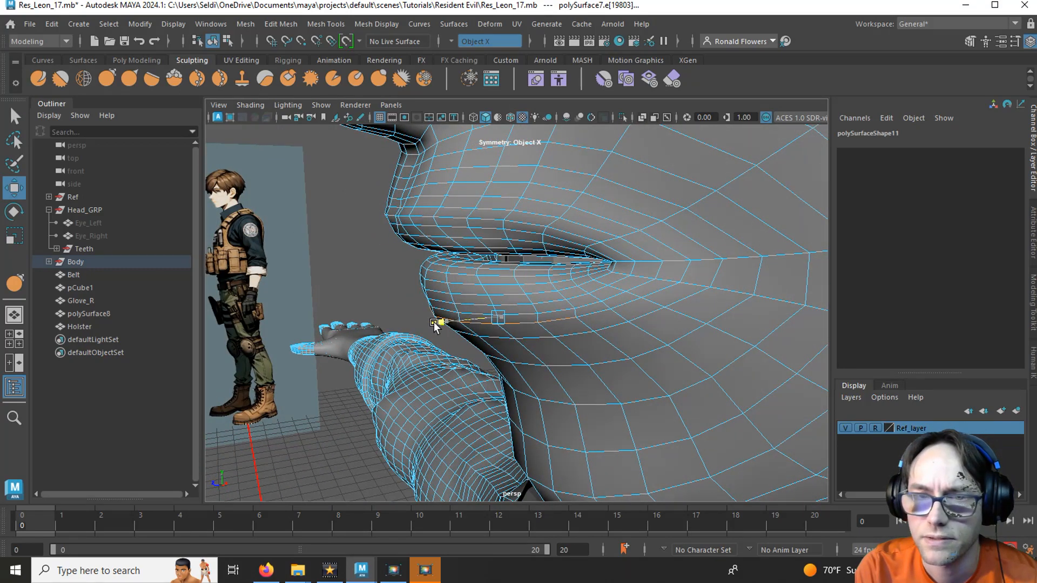
pyautogui.moveTo(433, 322); pyautogui.dragTo(433, 322)
# - Return the head to object mode, deselect it and examine the whole face without its wireframe
pyautogui.moveTo(388, 284); pyautogui.dragTo(420, 176, button='right')
pyautogui.click(392, 324)
pyautogui.scroll(3, 393, 329)
pyautogui.keyDown('alt'); pyautogui.moveTo(392, 330); pyautogui.dragTo(485, 353); pyautogui.keyUp('alt')
pyautogui.scroll(-3, 554, 357)
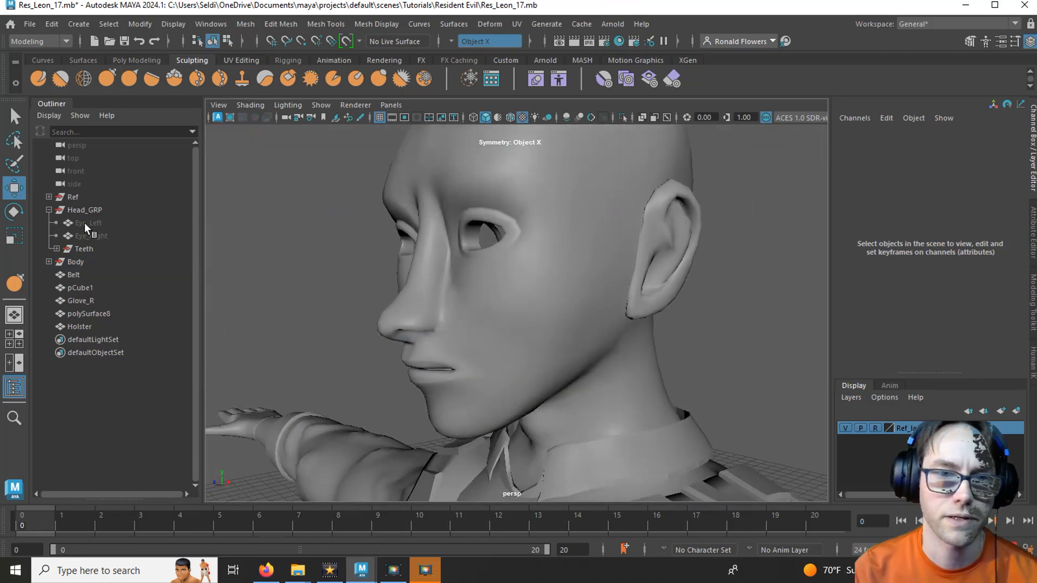
# - Unhide Eye_Left and Eye_Right, and delete Eye_Right
pyautogui.moveTo(85, 223); pyautogui.dragTo(101, 238)
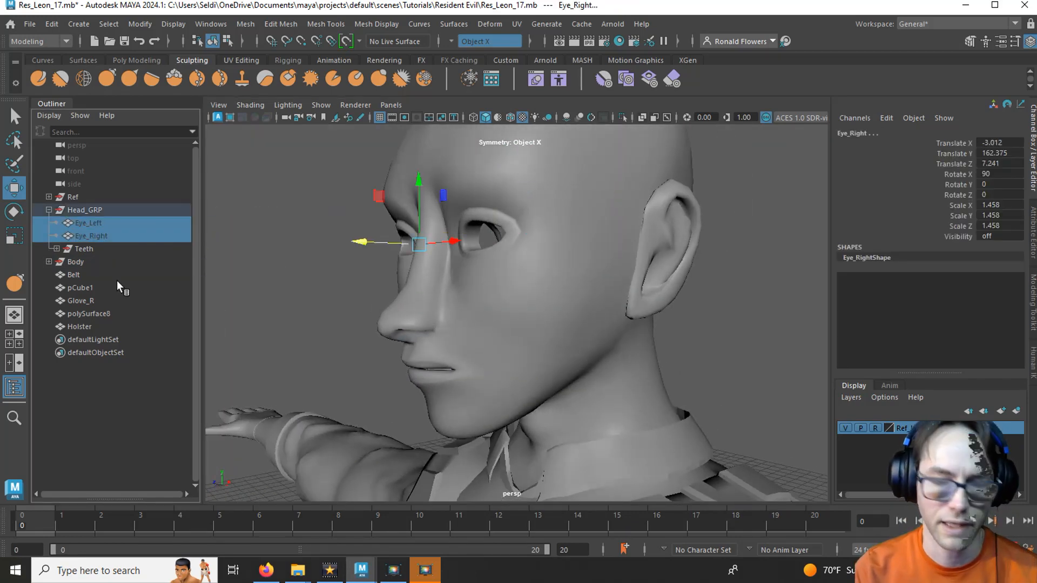
pyautogui.click(265, 296)
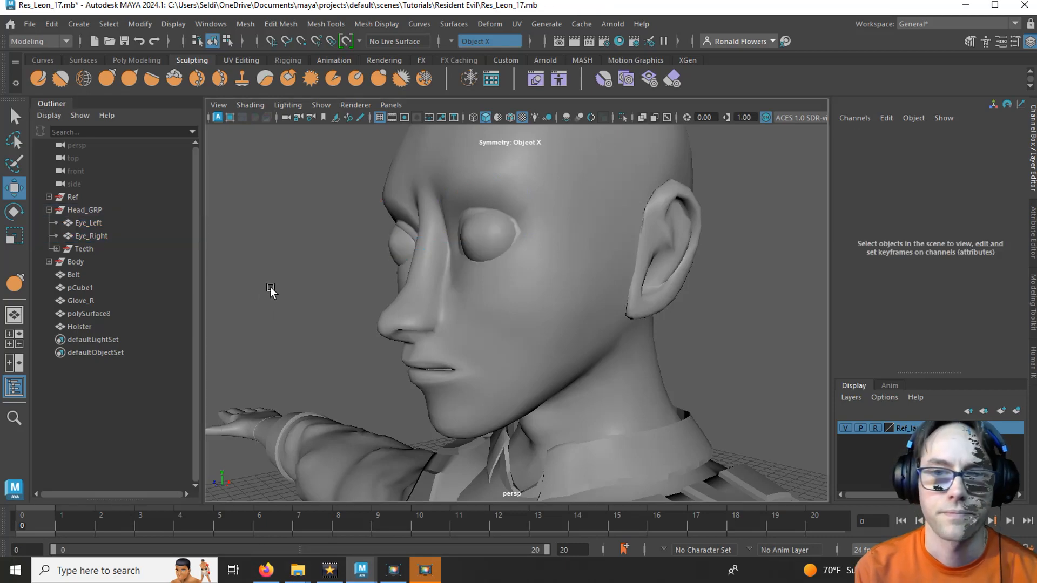
pyautogui.keyDown('alt'); pyautogui.moveTo(263, 301); pyautogui.dragTo(326, 261); pyautogui.keyUp('alt')
pyautogui.click(326, 234)
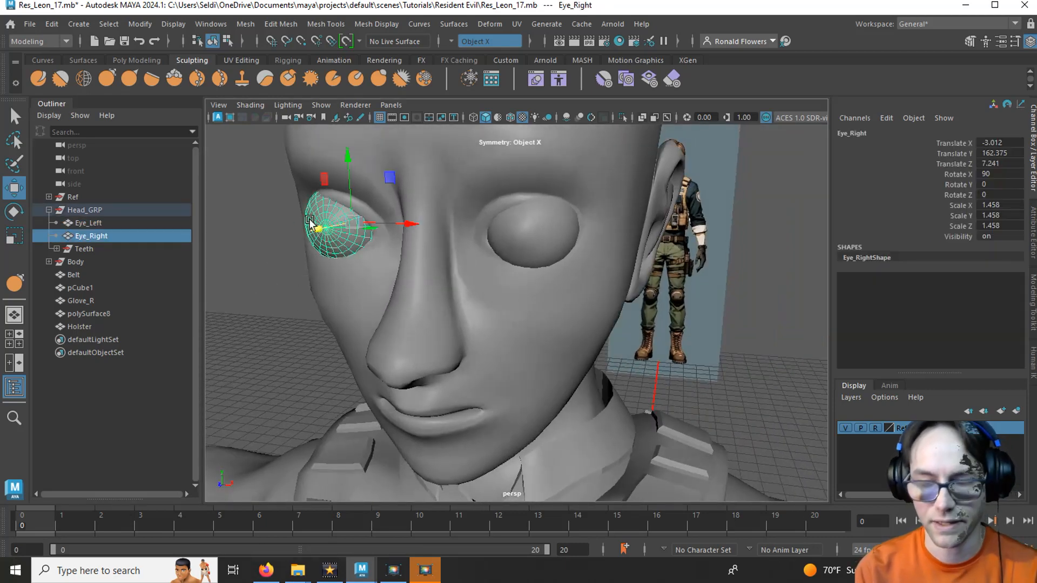
pyautogui.press('Delete')
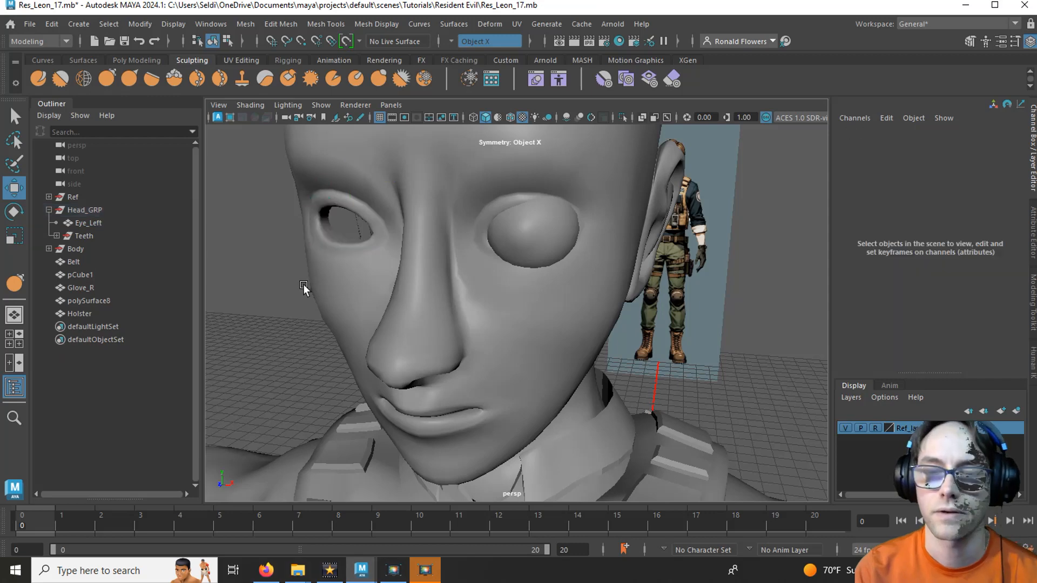
# - Move Eye_Left inward and back into its socket, to Translate X 2.767 and Translate Z 6.767
pyautogui.click(521, 246)
pyautogui.scroll(5, 540, 293)
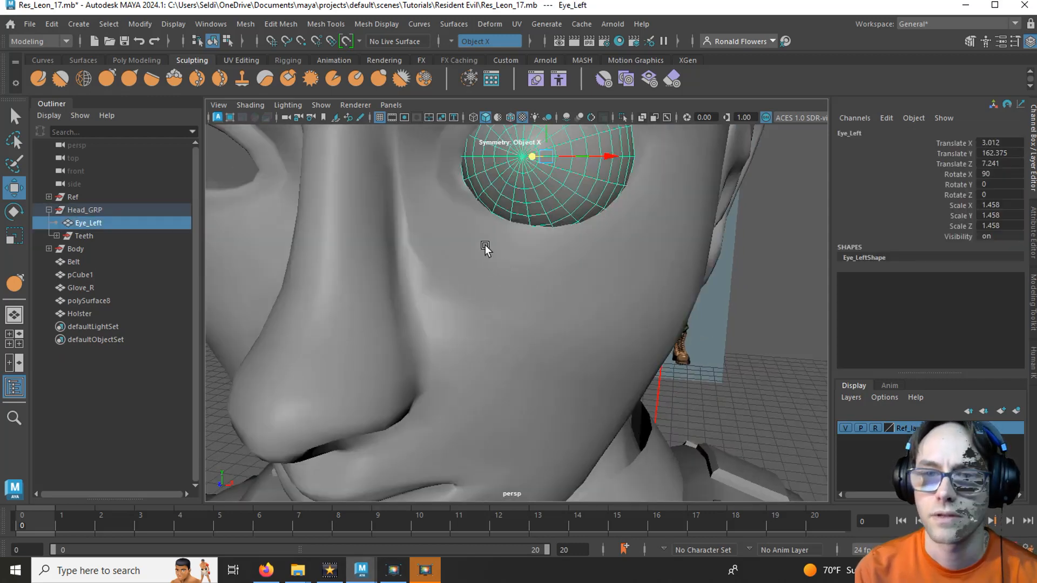
pyautogui.keyDown('alt'); pyautogui.moveTo(488, 238); pyautogui.dragTo(488, 328, button='middle'); pyautogui.keyUp('alt')
pyautogui.keyDown('alt'); pyautogui.moveTo(488, 327); pyautogui.dragTo(457, 325); pyautogui.keyUp('alt')
pyautogui.moveTo(442, 287); pyautogui.dragTo(542, 280)
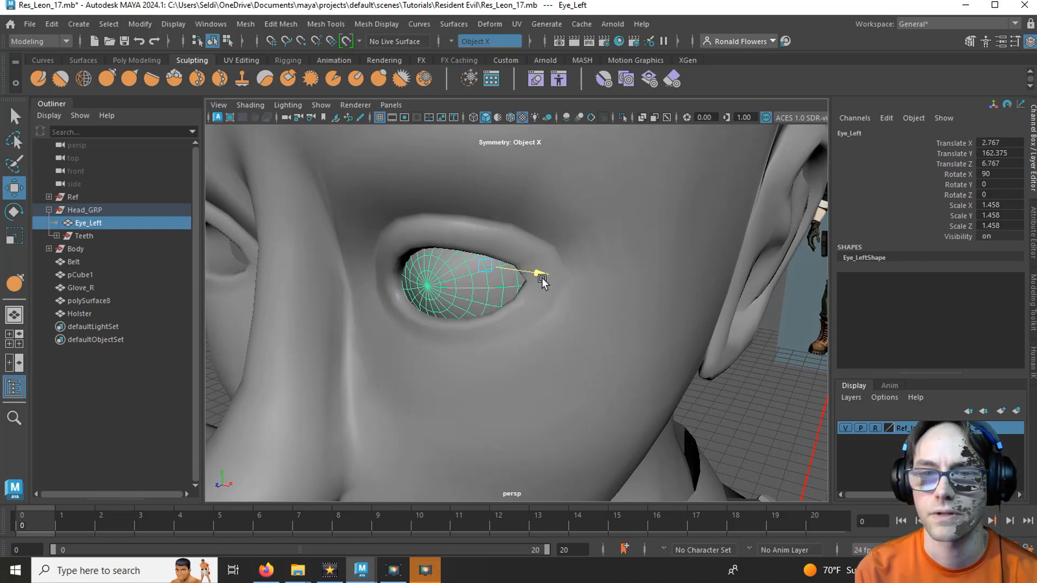
# - Fine-tune Eye_Left's fit behind the eyelids, to Translate X 2.761 and Translate Z 6.808
pyautogui.scroll(3, 513, 311)
pyautogui.keyDown('alt'); pyautogui.moveTo(512, 312); pyautogui.dragTo(524, 296); pyautogui.keyUp('alt')
pyautogui.keyDown('alt'); pyautogui.moveTo(523, 296); pyautogui.dragTo(510, 338, button='middle'); pyautogui.keyUp('alt')
pyautogui.scroll(2, 486, 340)
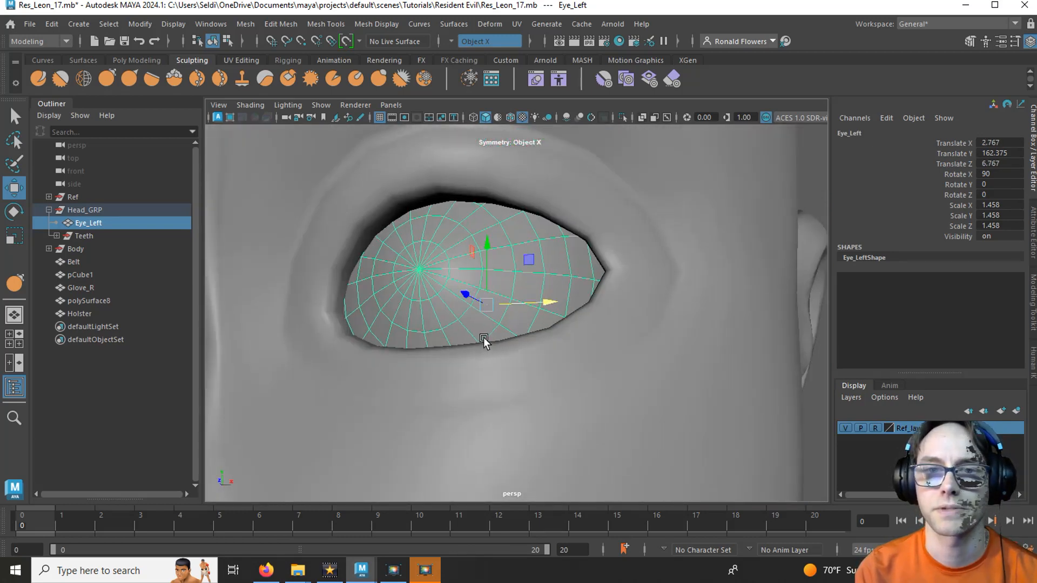
pyautogui.keyDown('alt'); pyautogui.moveTo(484, 342); pyautogui.dragTo(424, 338); pyautogui.keyUp('alt')
pyautogui.scroll(2, 442, 339)
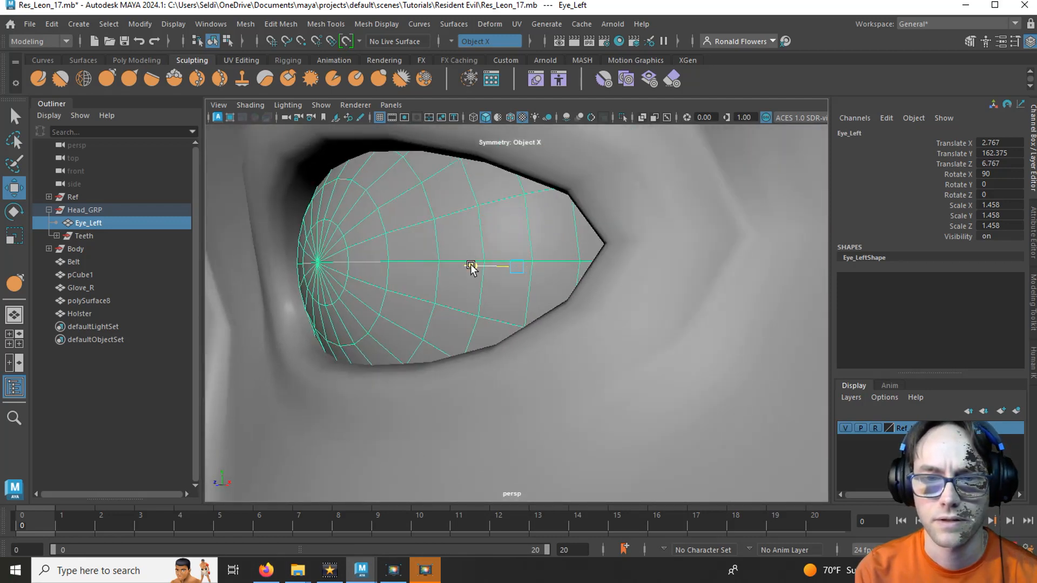
pyautogui.moveTo(471, 264); pyautogui.dragTo(468, 270)
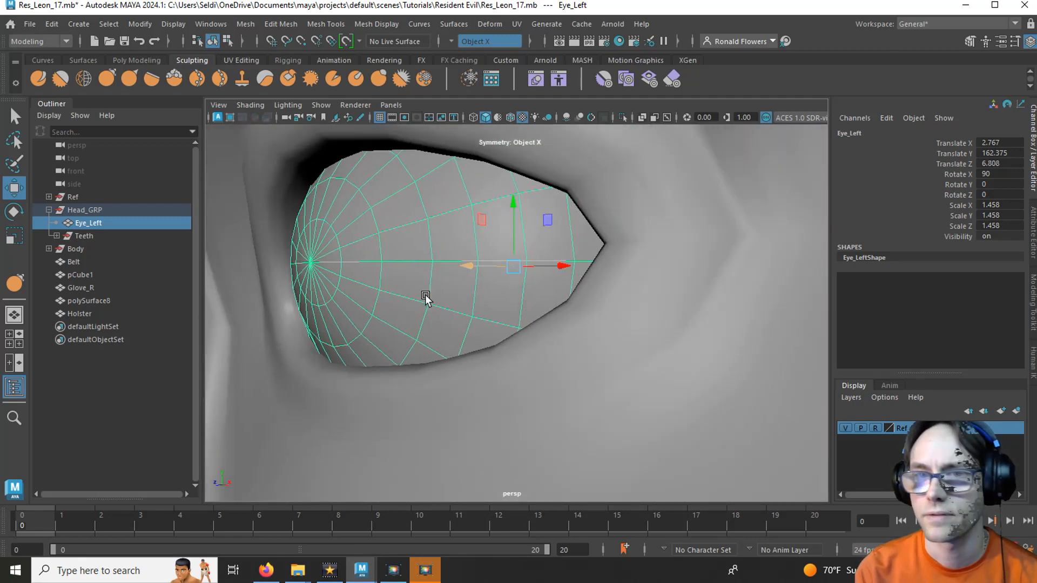
pyautogui.keyDown('alt'); pyautogui.moveTo(426, 298); pyautogui.dragTo(447, 211); pyautogui.keyUp('alt')
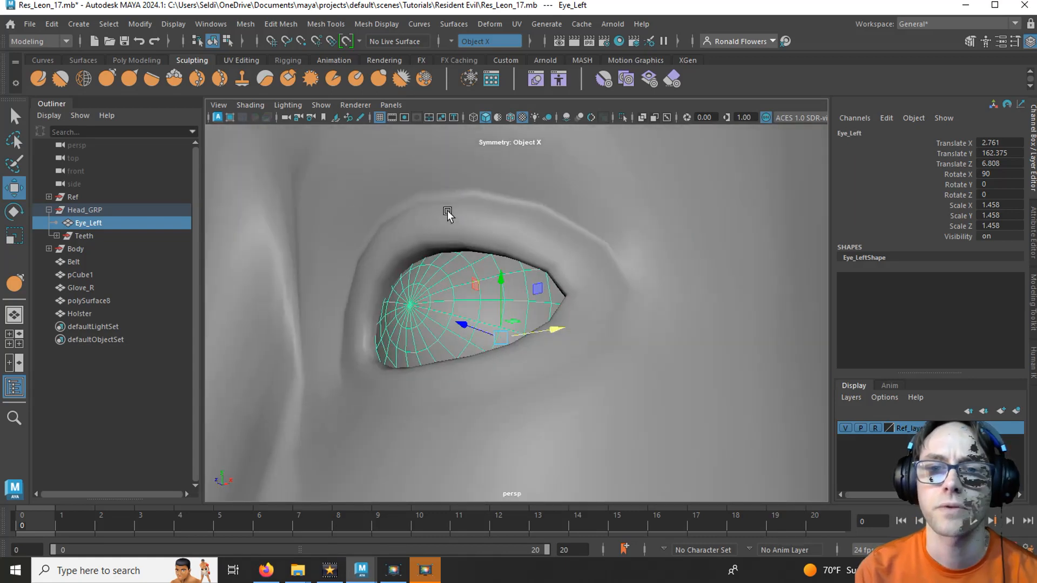
# - Reshape the head's left upper eyelid and inner eye corner around Eye_Left with the Grab sculpting tool, checking the fit from several angles
pyautogui.click(449, 210)
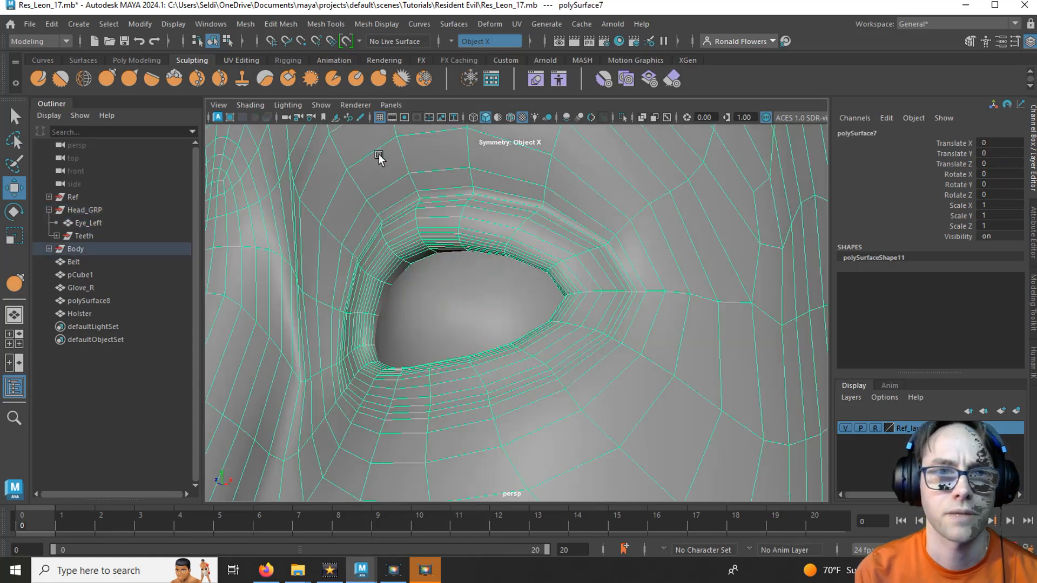
pyautogui.click(107, 78)
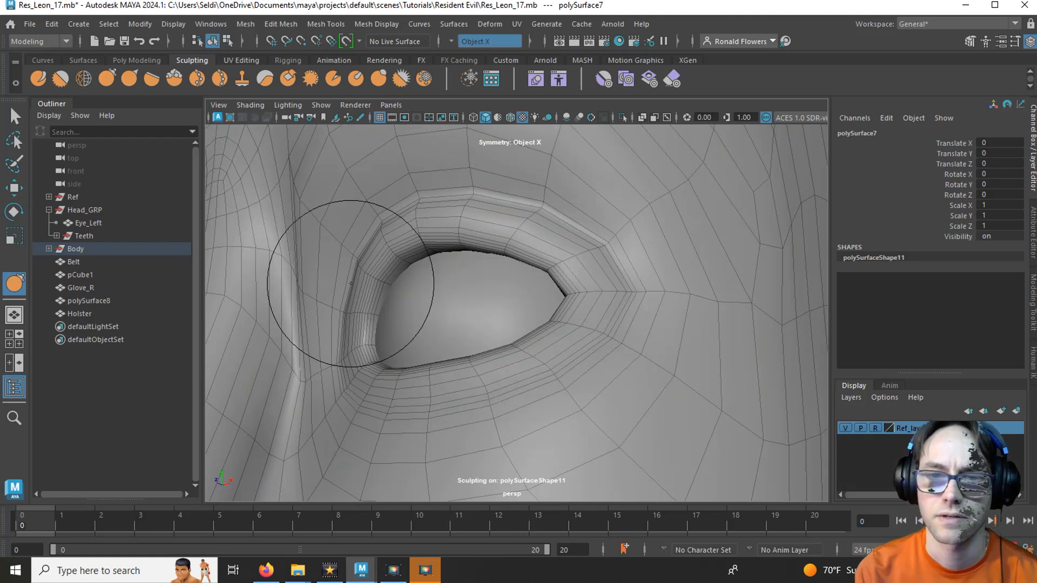
pyautogui.keyDown('alt'); pyautogui.moveTo(347, 278); pyautogui.dragTo(346, 273); pyautogui.keyUp('alt')
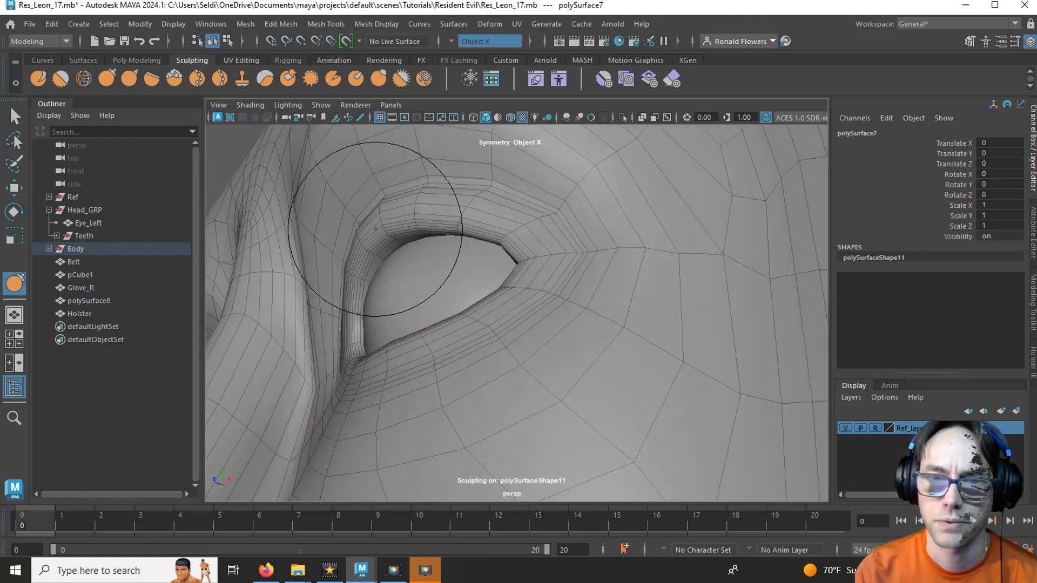
pyautogui.moveTo(375, 229); pyautogui.dragTo(359, 251)
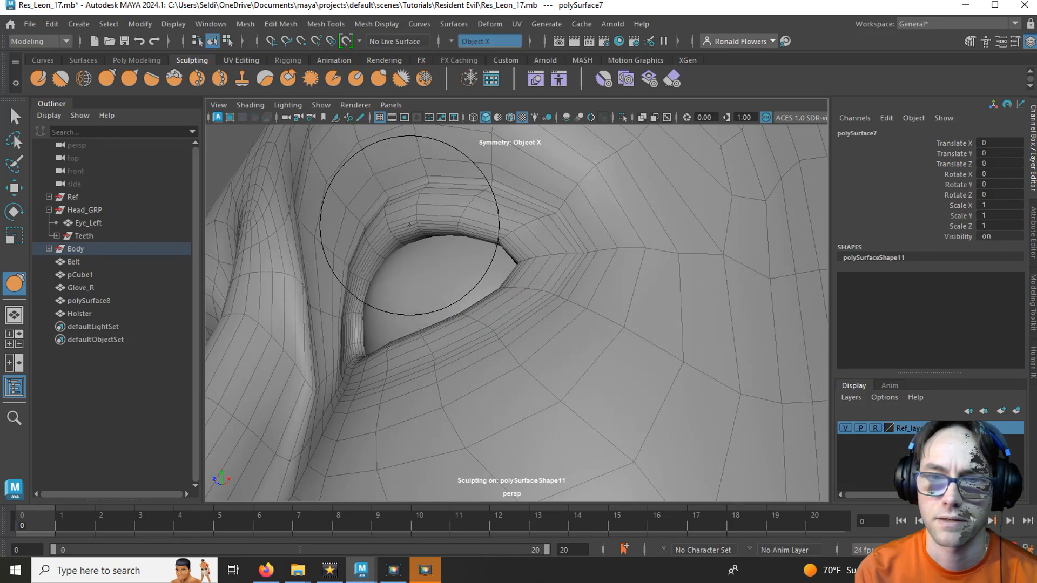
pyautogui.moveTo(406, 205)
pyautogui.mouseDown()
pyautogui.moveTo(415, 223)
pyautogui.moveTo(458, 226)
pyautogui.mouseUp()
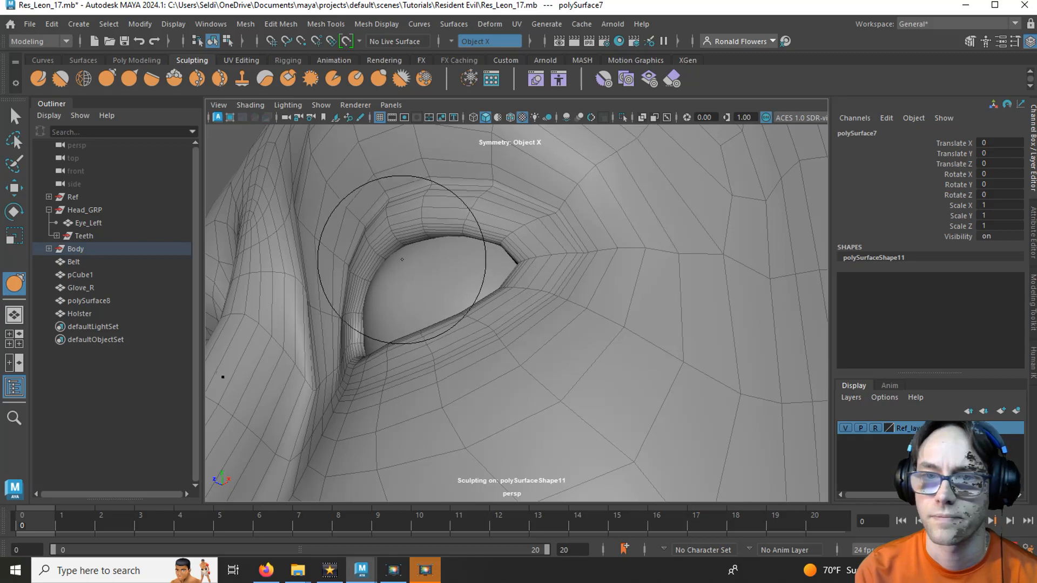
pyautogui.moveTo(401, 259)
pyautogui.keyDown('alt'); pyautogui.mouseDown()
pyautogui.moveTo(459, 249)
pyautogui.moveTo(507, 259)
pyautogui.moveTo(508, 312)
pyautogui.mouseUp(); pyautogui.keyUp('alt')
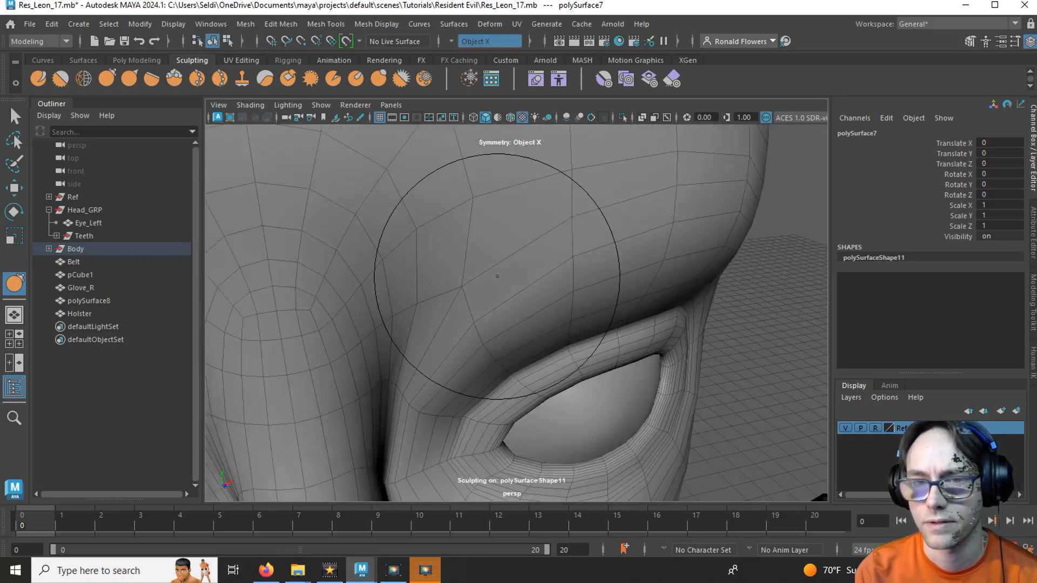
pyautogui.keyDown('alt'); pyautogui.moveTo(496, 251); pyautogui.dragTo(439, 170, button='middle'); pyautogui.keyUp('alt')
pyautogui.moveTo(439, 171)
pyautogui.keyDown('alt'); pyautogui.mouseDown()
pyautogui.moveTo(451, 313)
pyautogui.moveTo(462, 243)
pyautogui.moveTo(426, 301)
pyautogui.mouseUp(); pyautogui.keyUp('alt')
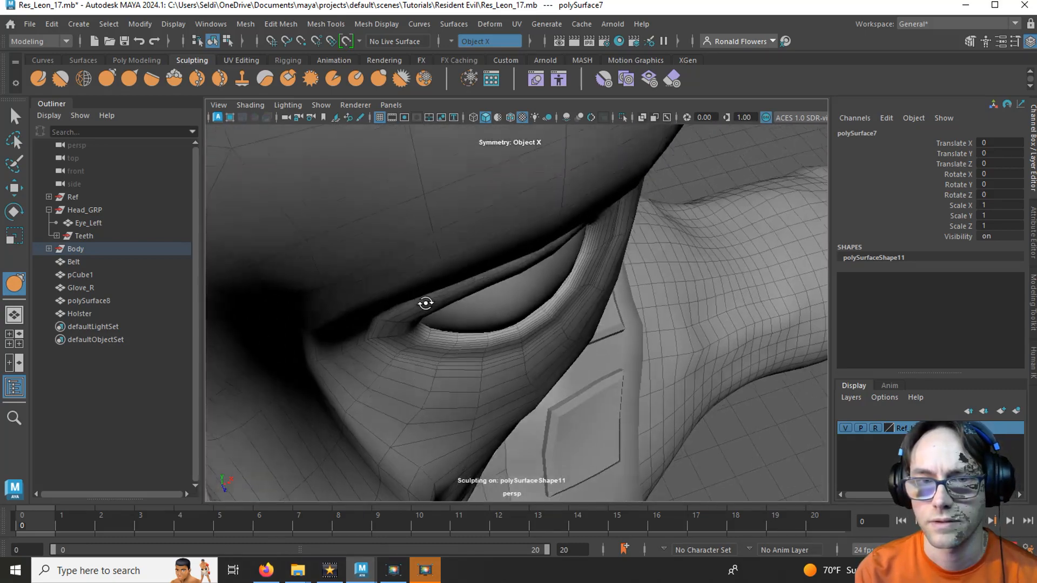
pyautogui.moveTo(492, 370)
pyautogui.keyDown('alt'); pyautogui.mouseDown()
pyautogui.moveTo(527, 364)
pyautogui.moveTo(456, 343)
pyautogui.mouseUp(); pyautogui.keyUp('alt')
pyautogui.scroll(-10, 457, 343)
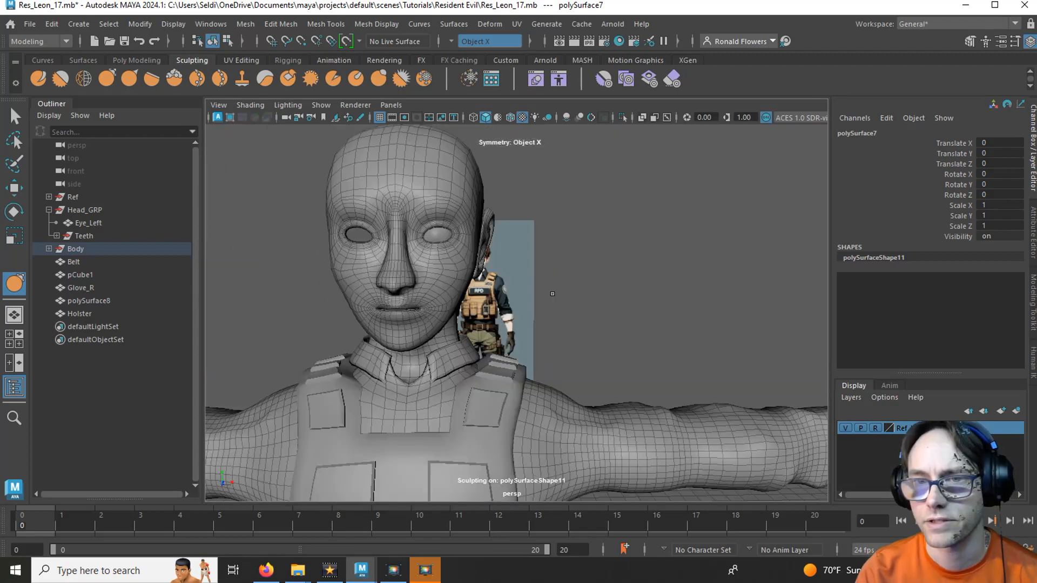
pyautogui.moveTo(552, 293)
pyautogui.keyDown('alt'); pyautogui.mouseDown()
pyautogui.moveTo(393, 307)
pyautogui.moveTo(598, 320)
pyautogui.moveTo(578, 331)
pyautogui.moveTo(597, 337)
pyautogui.mouseUp(); pyautogui.keyUp('alt')
pyautogui.scroll(5, 567, 317)
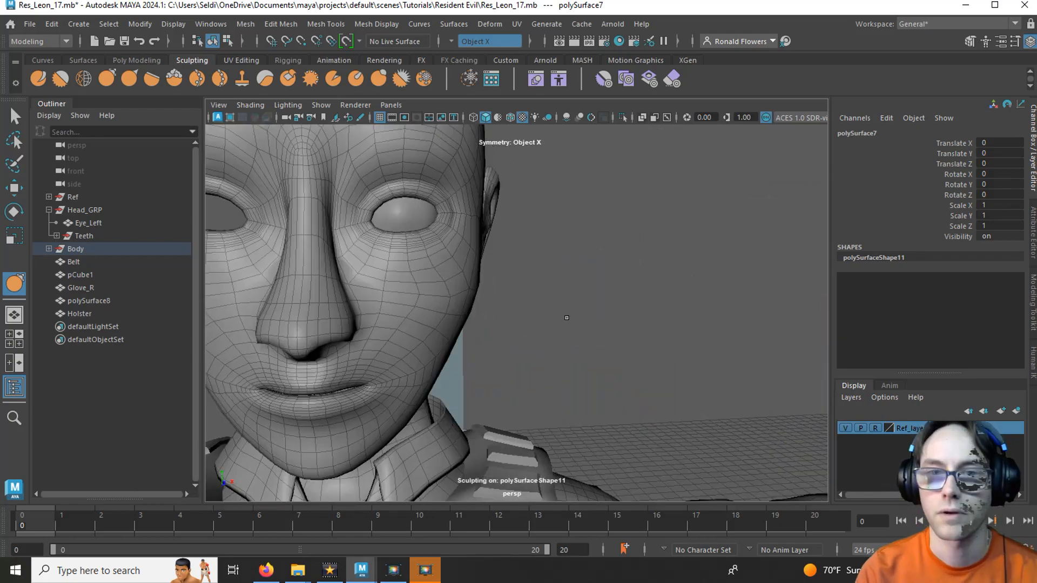
# - Mirror Eye_Left across the world X axis as a separate copy, without cutting or combining geometry
pyautogui.press('q')
pyautogui.scroll(-4, 454, 260)
pyautogui.click(478, 274)
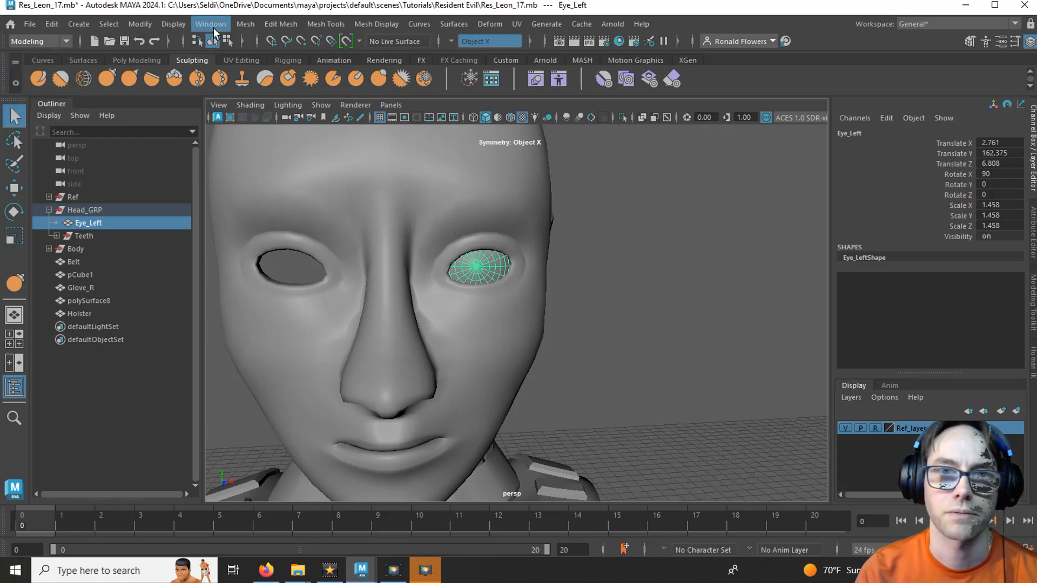
pyautogui.click(243, 26)
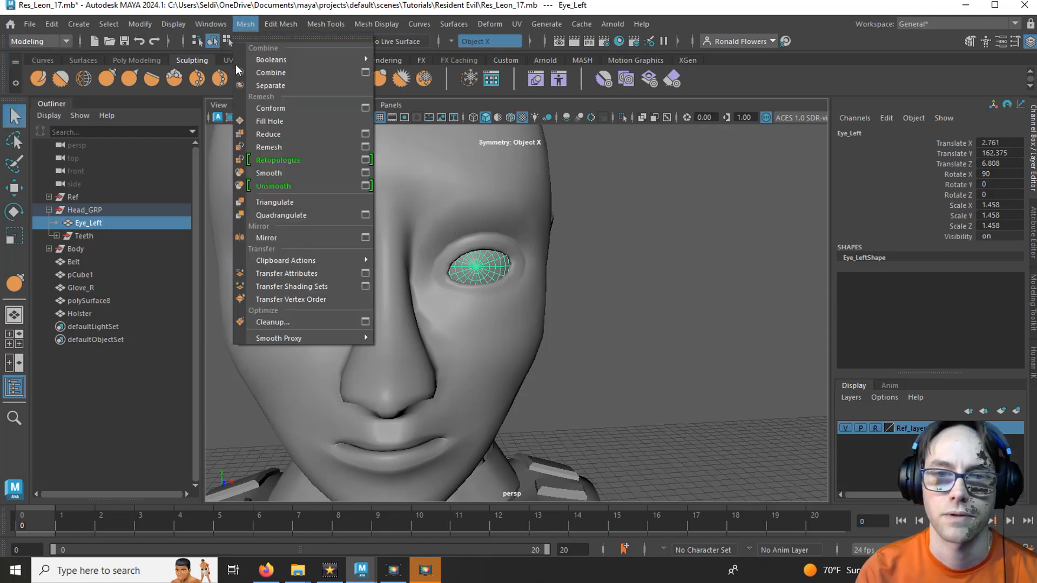
pyautogui.click(365, 238)
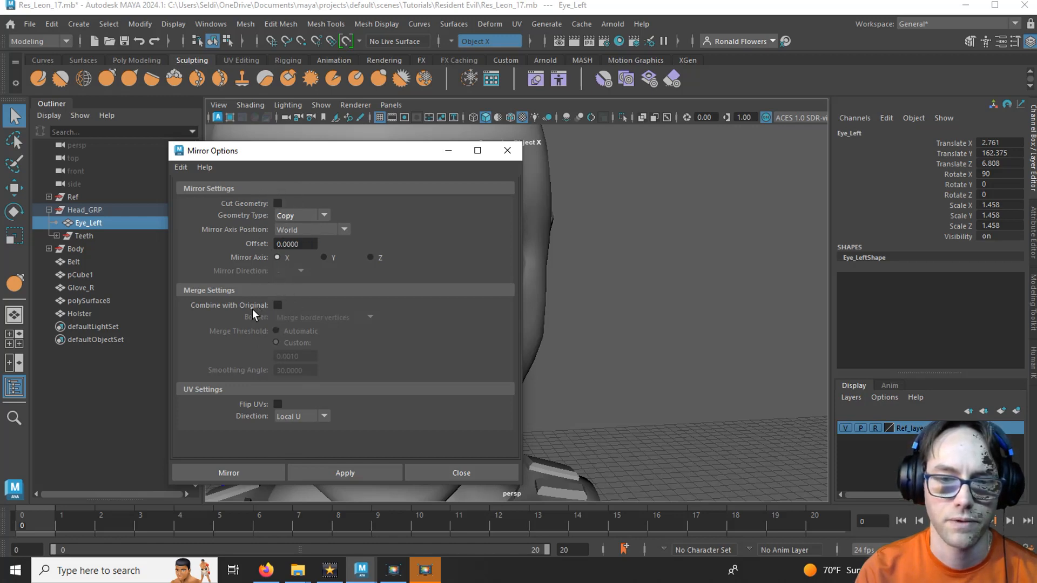
pyautogui.click(228, 472)
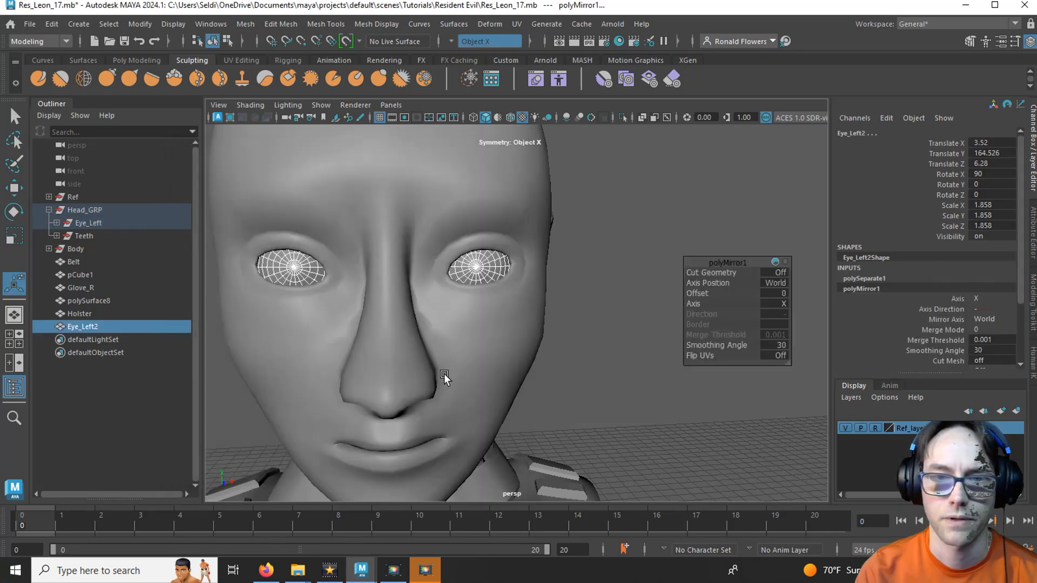
# - Rename the mirrored eyeball on the other side of the face as Eye_Right
pyautogui.click(297, 269)
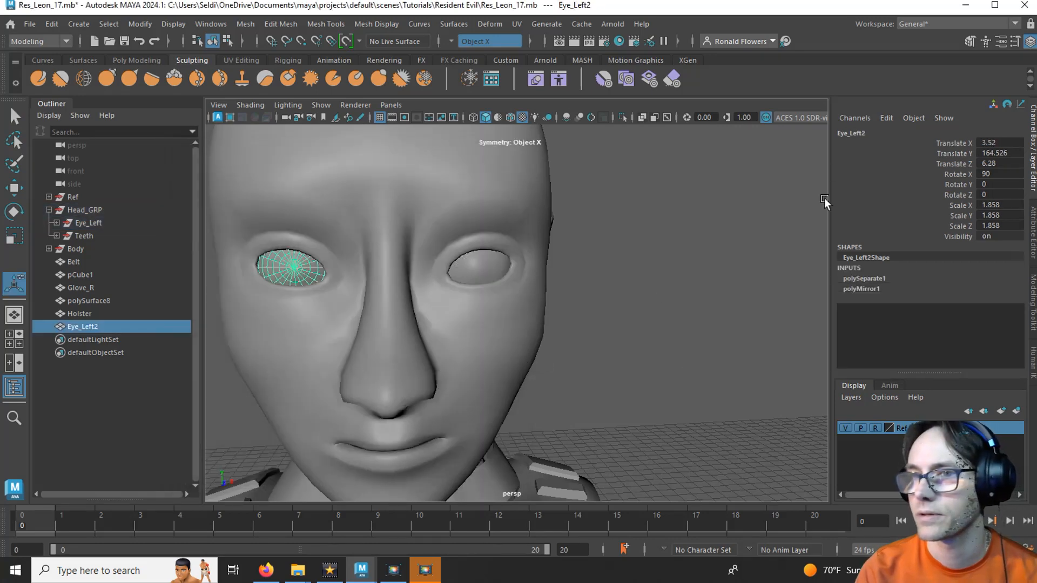
pyautogui.click(870, 133)
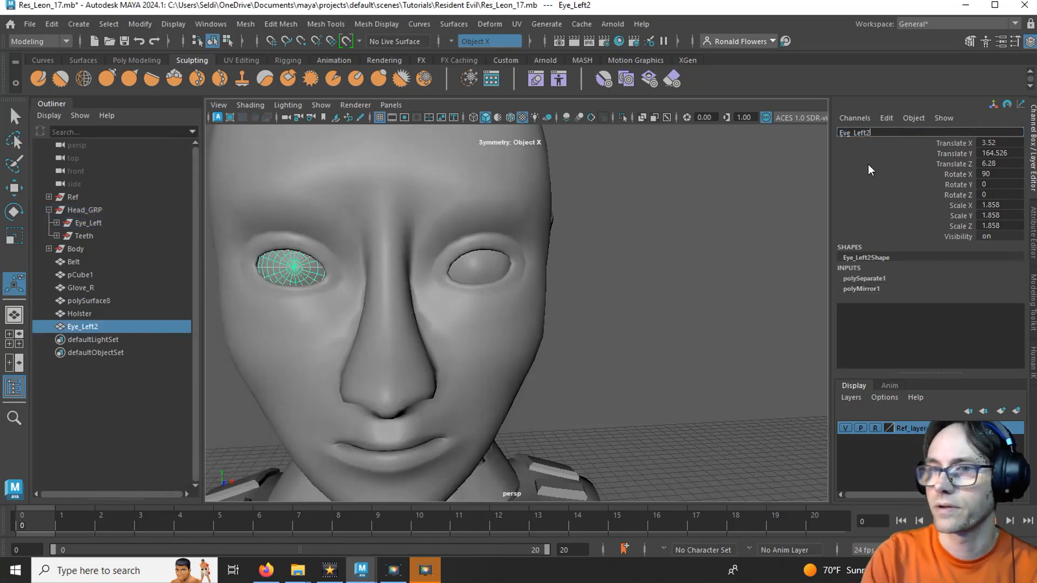
pyautogui.write('Eye_R')
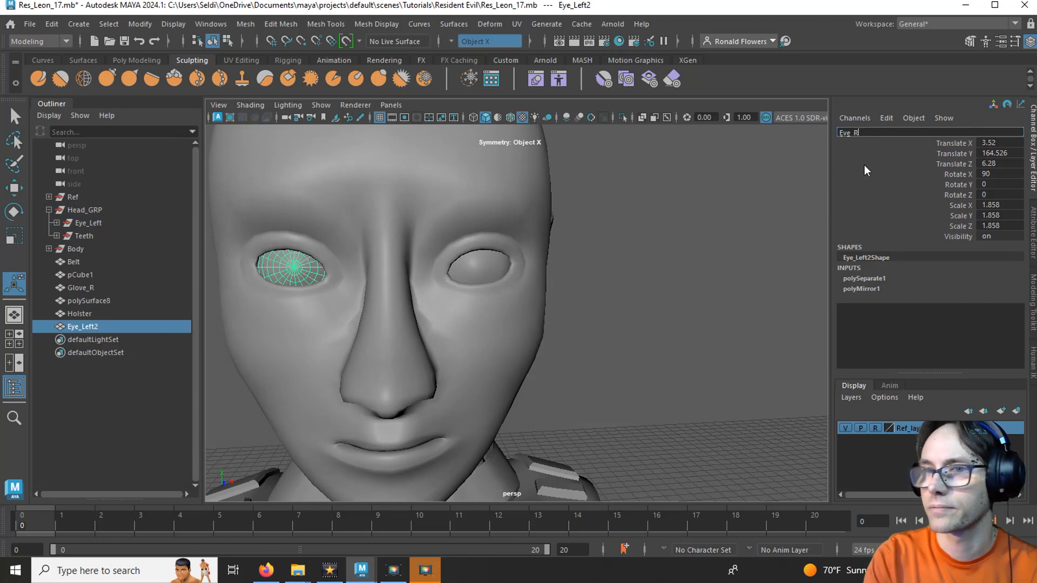
pyautogui.write('ight')
pyautogui.press('Return')
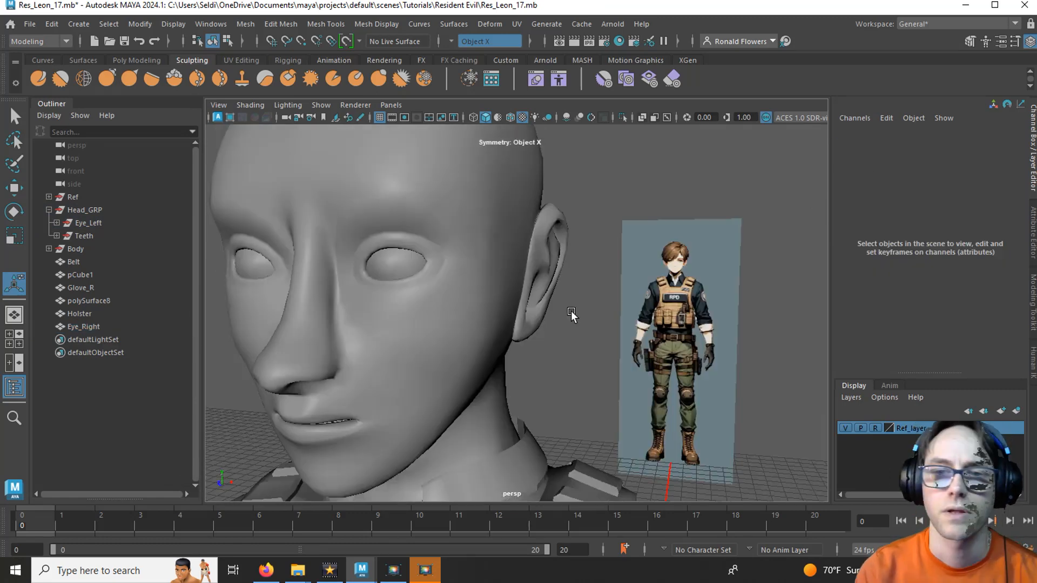
# - Select the head mesh and smooth the left eyelids and surrounding skin using the Smooth sculpting tool with a reduced brush size
pyautogui.scroll(3, 540, 298)
pyautogui.keyDown('alt'); pyautogui.moveTo(504, 277); pyautogui.dragTo(523, 291, button='middle'); pyautogui.keyUp('alt')
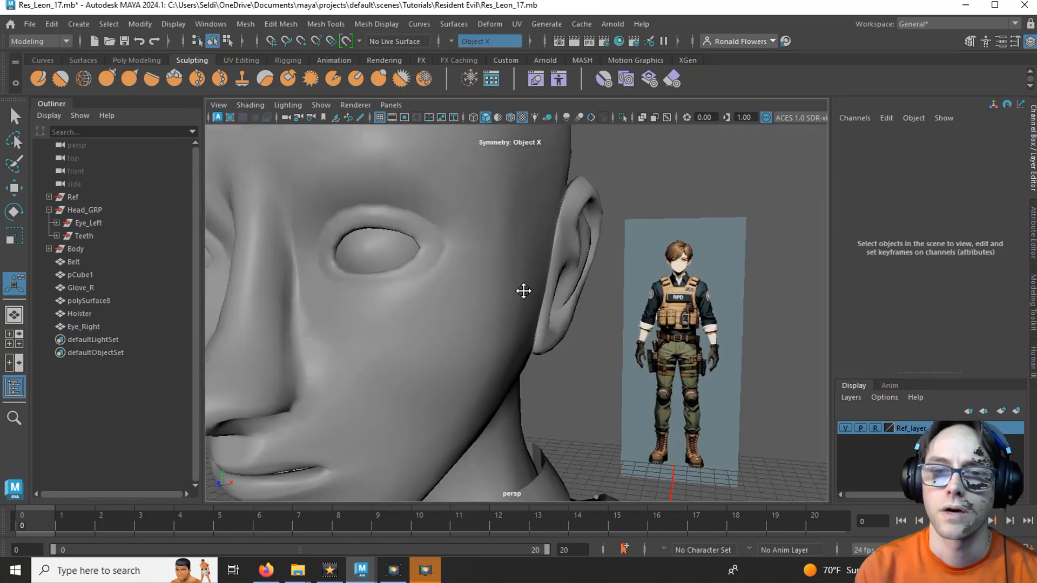
pyautogui.scroll(3, 524, 291)
pyautogui.keyDown('alt'); pyautogui.moveTo(574, 339); pyautogui.dragTo(532, 315, button='middle'); pyautogui.keyUp('alt')
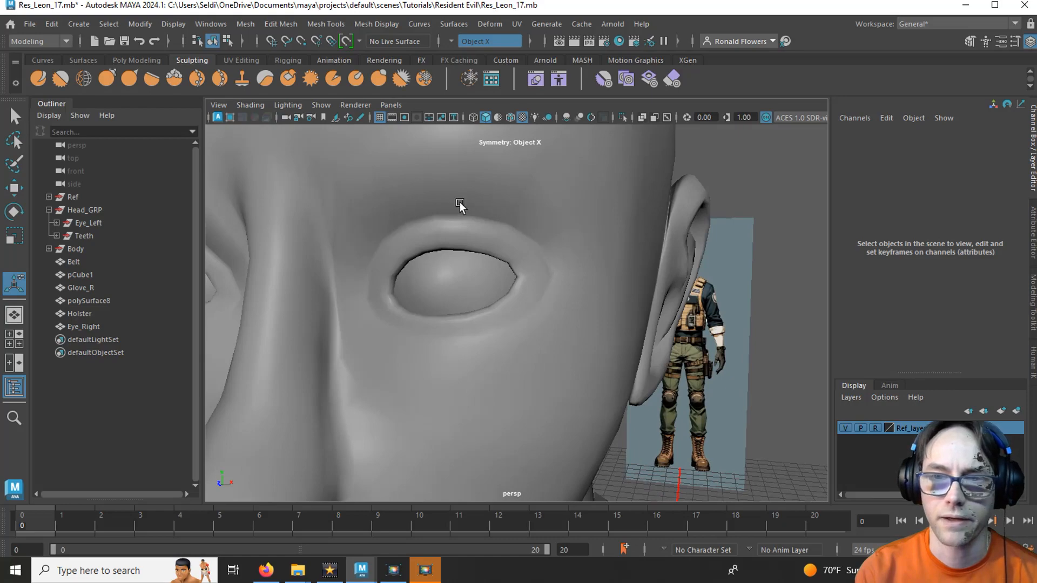
pyautogui.click(510, 265)
pyautogui.scroll(4, 517, 241)
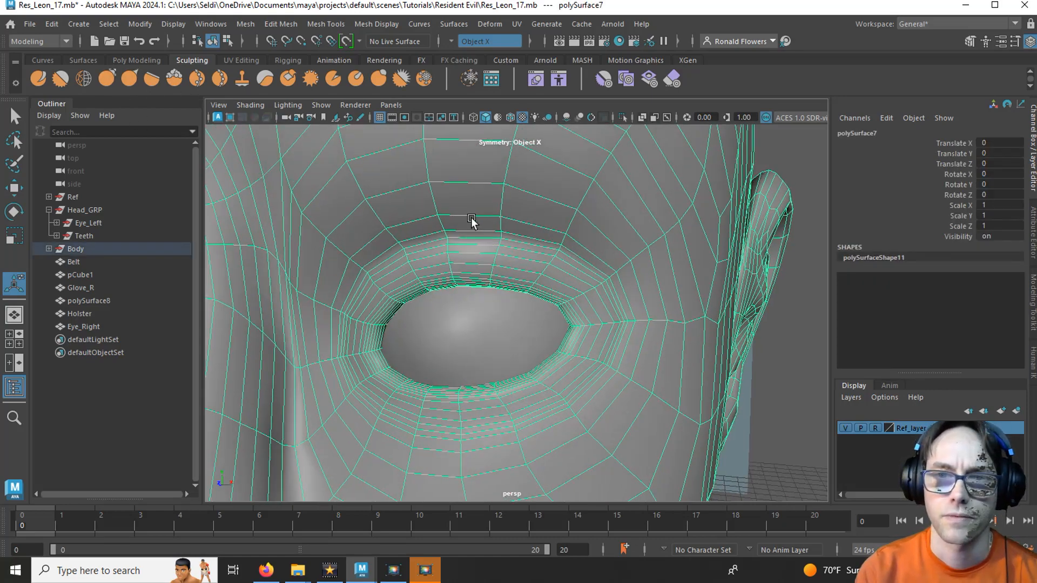
pyautogui.click(61, 78)
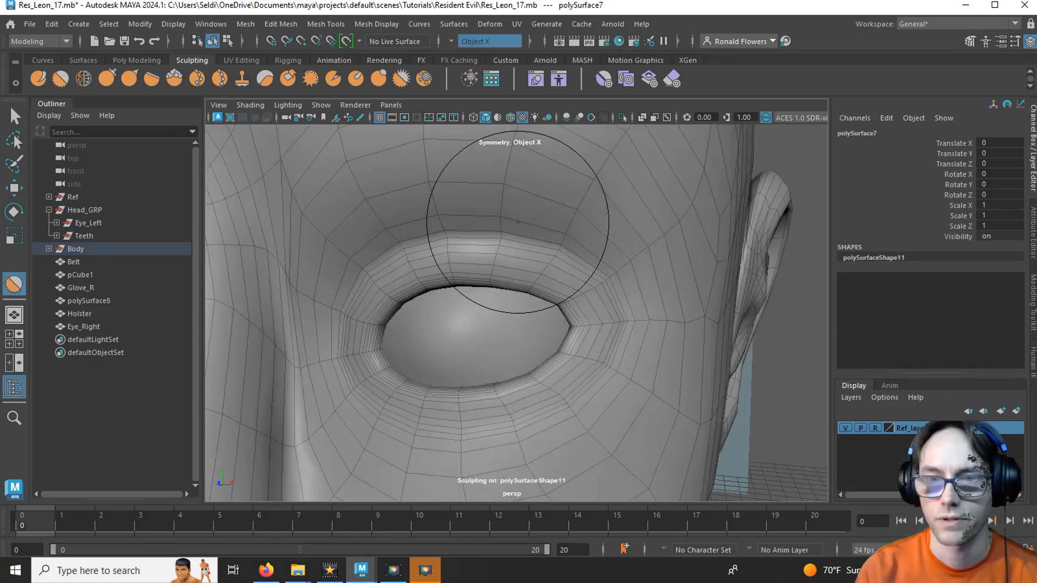
pyautogui.press('b')
pyautogui.moveTo(520, 220)
pyautogui.mouseDown()
pyautogui.moveTo(486, 220)
pyautogui.moveTo(494, 220)
pyautogui.moveTo(476, 234)
pyautogui.moveTo(519, 297)
pyautogui.mouseUp()
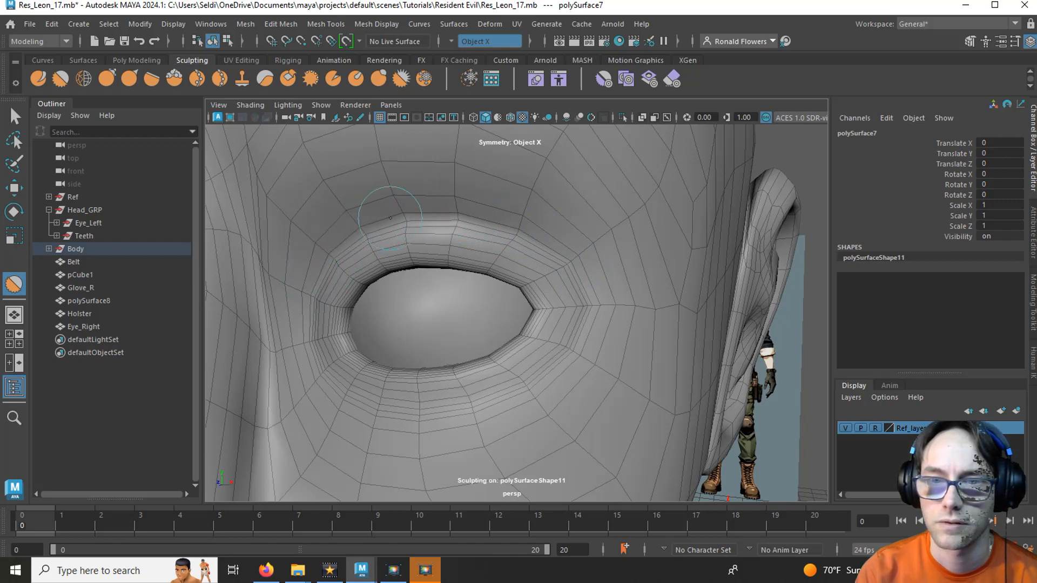
pyautogui.keyDown('alt'); pyautogui.moveTo(602, 298); pyautogui.dragTo(505, 229); pyautogui.keyUp('alt')
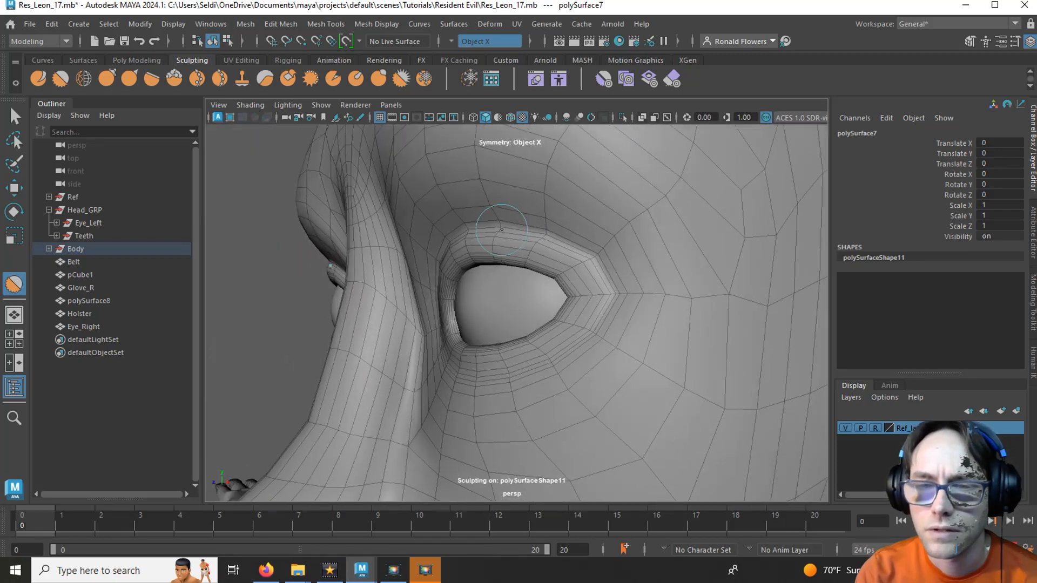
pyautogui.keyDown('alt'); pyautogui.moveTo(422, 283); pyautogui.dragTo(548, 350); pyautogui.keyUp('alt')
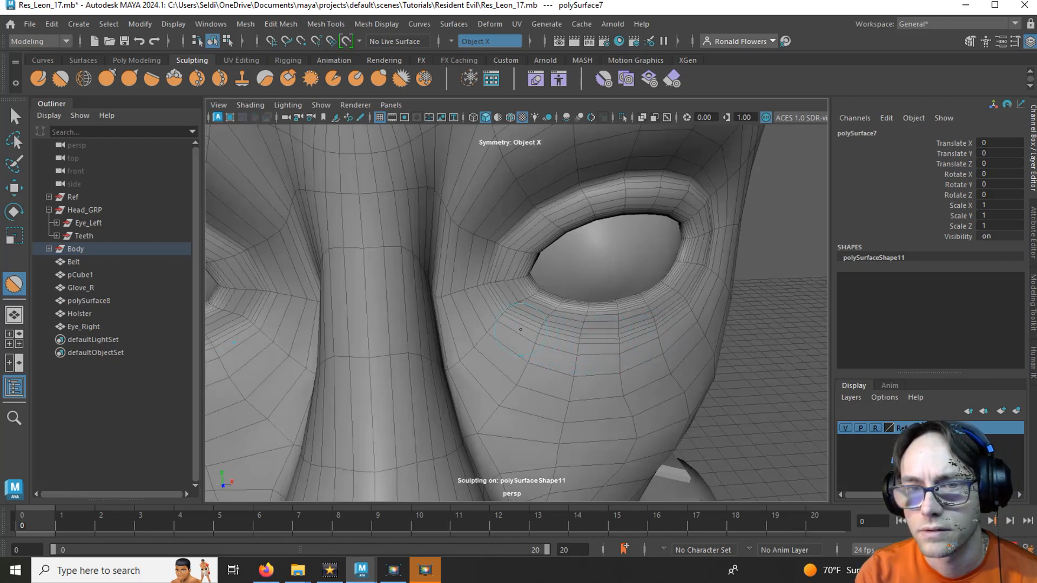
pyautogui.keyDown('alt'); pyautogui.moveTo(648, 372); pyautogui.dragTo(493, 378); pyautogui.keyUp('alt')
# - Return the head to object mode, deselect it and examine the left eye area without its wireframe
pyautogui.press('q')
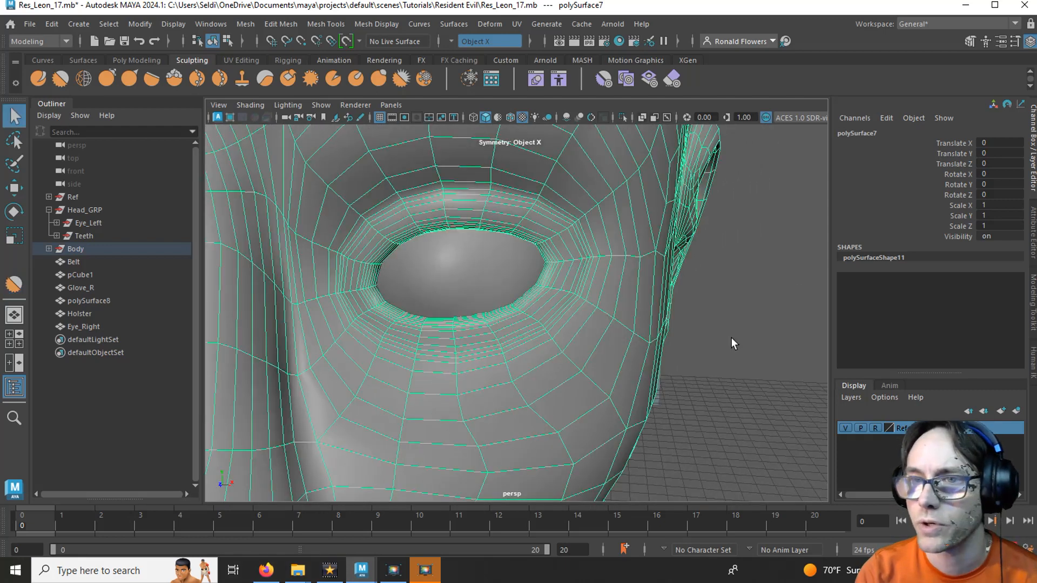
pyautogui.moveTo(731, 186)
pyautogui.mouseDown(button='right')
pyautogui.moveTo(763, 228)
pyautogui.moveTo(780, 168)
pyautogui.mouseUp(button='right')
pyautogui.click(745, 360)
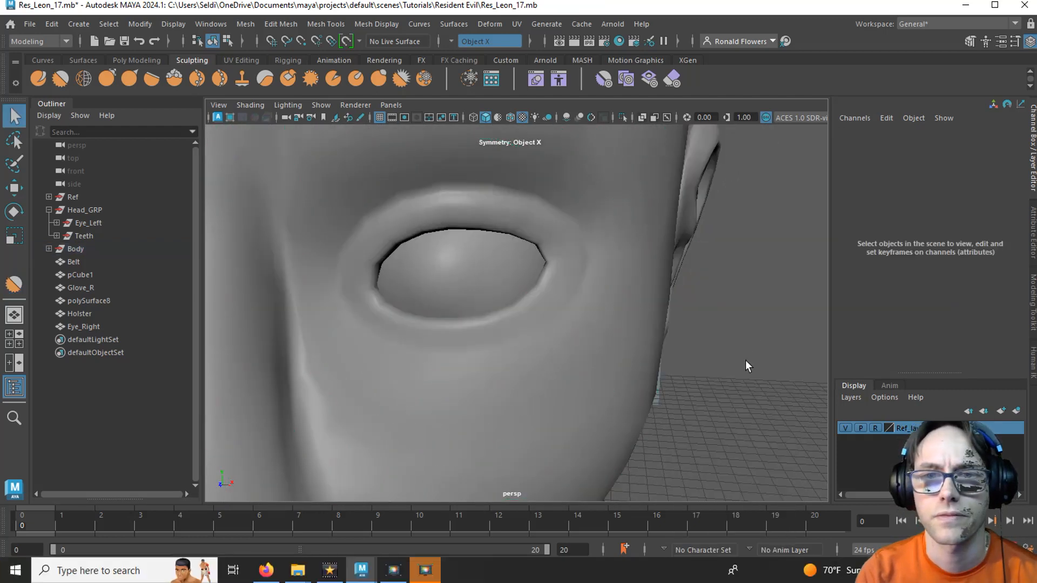
pyautogui.keyDown('alt'); pyautogui.moveTo(746, 361); pyautogui.dragTo(702, 367); pyautogui.keyUp('alt')
pyautogui.keyDown('alt'); pyautogui.moveTo(507, 331); pyautogui.dragTo(436, 229); pyautogui.keyUp('alt')
# - Reselect the head and further smooth the left upper eyelid fold from the inner to the outer corner with the Smooth tool
pyautogui.click(491, 232)
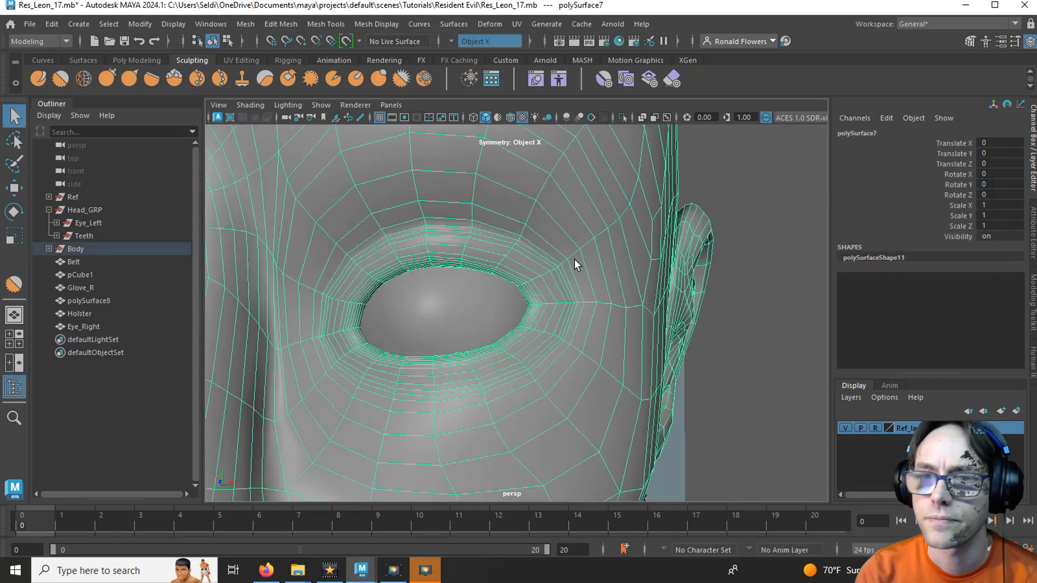
pyautogui.moveTo(568, 236); pyautogui.dragTo(563, 186, button='right')
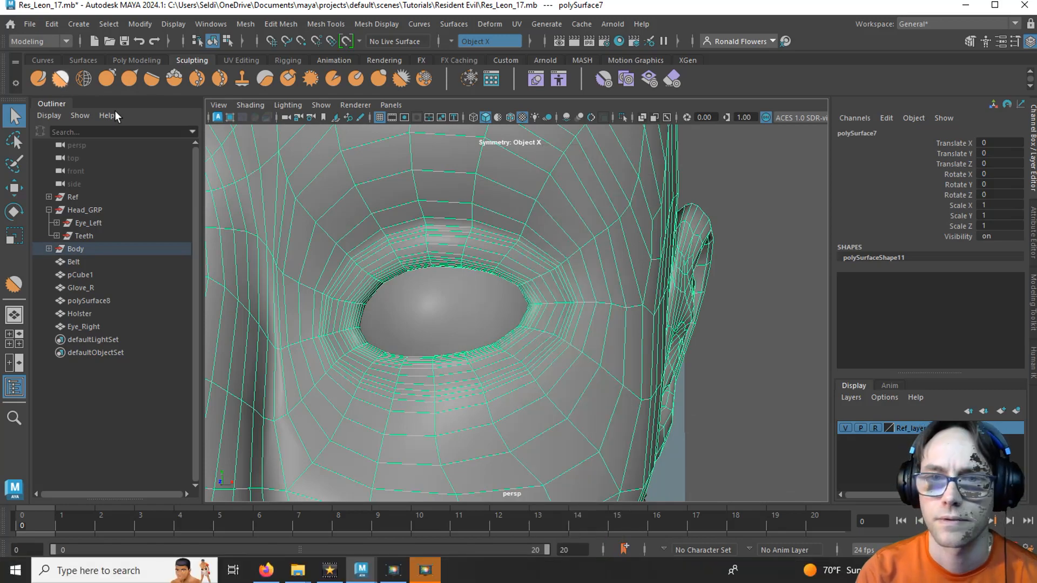
pyautogui.press('y')
pyautogui.moveTo(475, 208)
pyautogui.keyDown('alt'); pyautogui.mouseDown()
pyautogui.moveTo(428, 225)
pyautogui.moveTo(436, 217)
pyautogui.moveTo(425, 298)
pyautogui.mouseUp(); pyautogui.keyUp('alt')
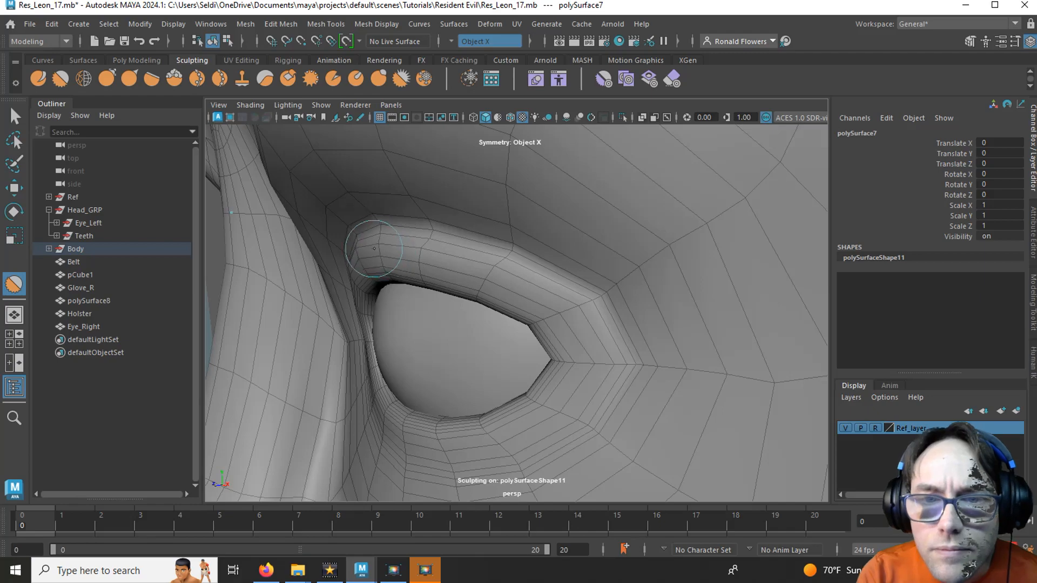
pyautogui.moveTo(417, 250)
pyautogui.keyDown('alt'); pyautogui.mouseDown()
pyautogui.moveTo(572, 283)
pyautogui.moveTo(486, 292)
pyautogui.moveTo(475, 275)
pyautogui.moveTo(575, 207)
pyautogui.mouseUp(); pyautogui.keyUp('alt')
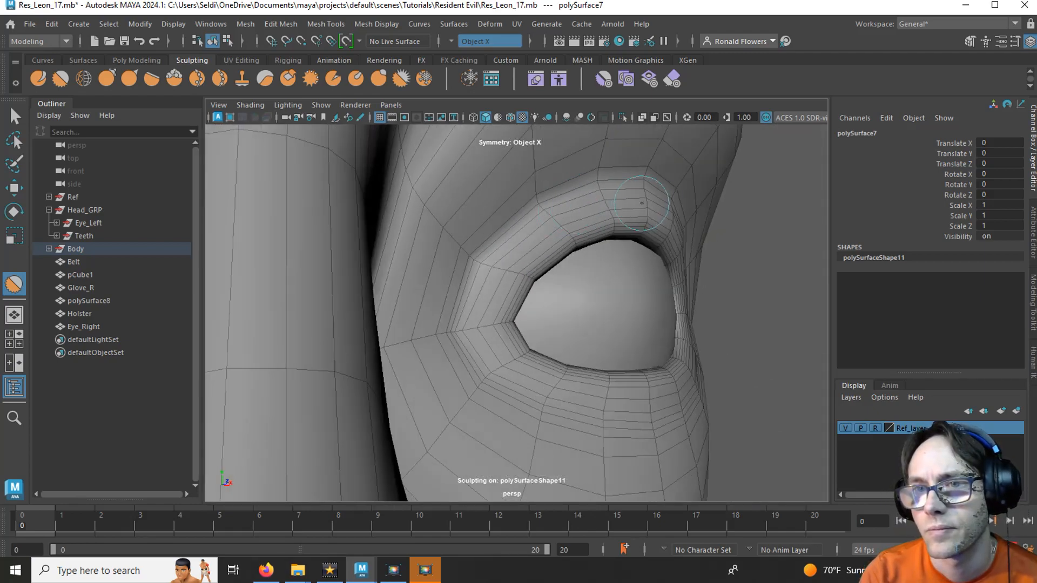
pyautogui.moveTo(642, 203)
pyautogui.keyDown('alt'); pyautogui.mouseDown()
pyautogui.moveTo(673, 254)
pyautogui.moveTo(523, 230)
pyautogui.moveTo(504, 204)
pyautogui.moveTo(427, 225)
pyautogui.moveTo(394, 156)
pyautogui.mouseUp(); pyautogui.keyUp('alt')
pyautogui.moveTo(300, 162)
pyautogui.keyDown('alt'); pyautogui.mouseDown()
pyautogui.moveTo(389, 181)
pyautogui.moveTo(359, 193)
pyautogui.mouseUp(); pyautogui.keyUp('alt')
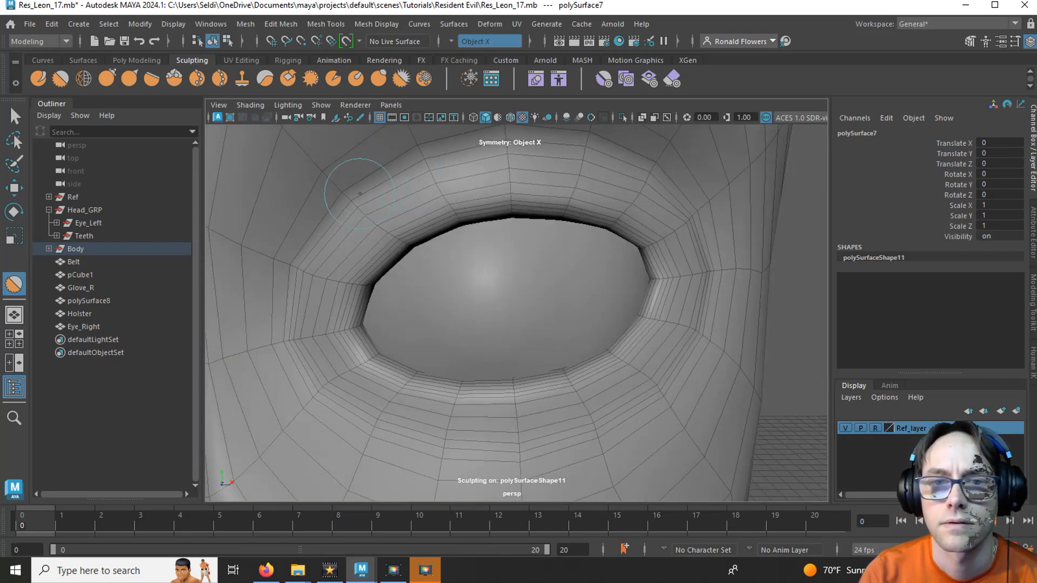
pyautogui.scroll(-3, 361, 307)
pyautogui.moveTo(361, 308)
pyautogui.keyDown('alt'); pyautogui.mouseDown()
pyautogui.moveTo(375, 312)
pyautogui.moveTo(410, 294)
pyautogui.moveTo(396, 282)
pyautogui.moveTo(428, 269)
pyautogui.mouseUp(); pyautogui.keyUp('alt')
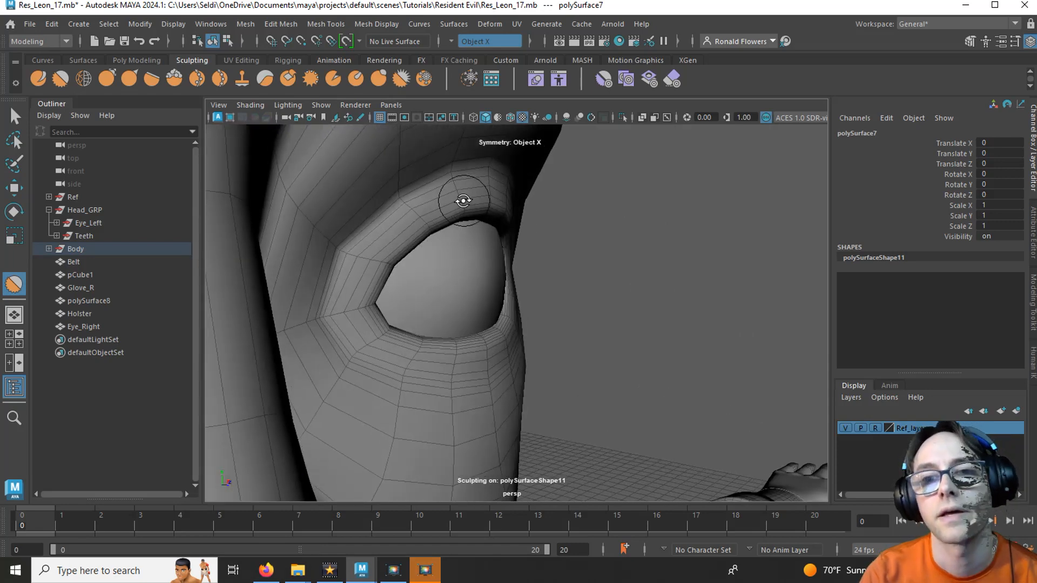
pyautogui.moveTo(463, 197)
pyautogui.keyDown('alt'); pyautogui.mouseDown()
pyautogui.moveTo(421, 189)
pyautogui.moveTo(446, 248)
pyautogui.mouseUp(); pyautogui.keyUp('alt')
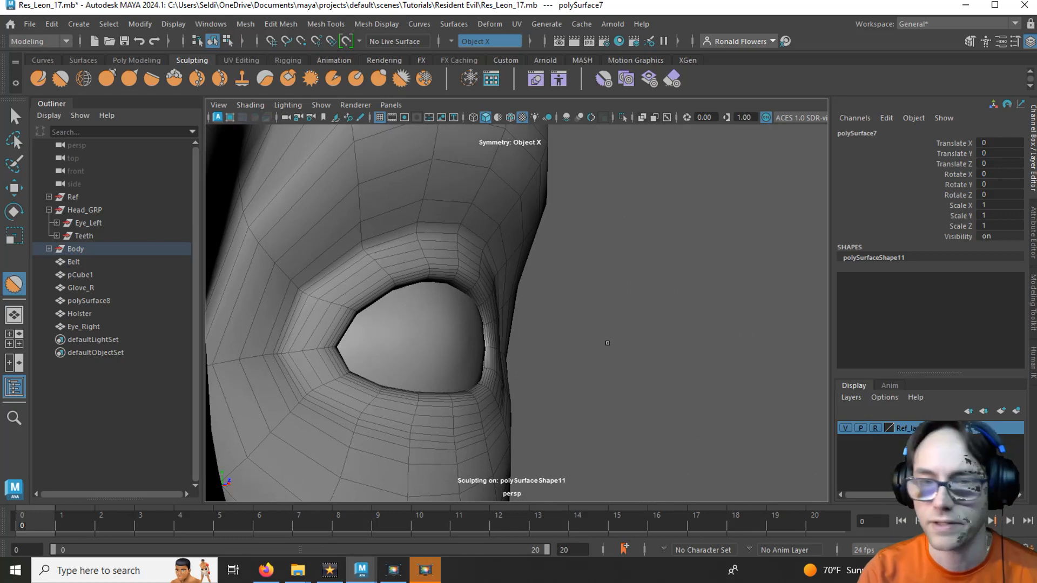
# - Leave sculpting, deselect the head and examine the shaded eyelids and the corner of the mouth up close
pyautogui.press('q')
pyautogui.moveTo(627, 326)
pyautogui.mouseDown(button='right')
pyautogui.moveTo(661, 153)
pyautogui.moveTo(663, 169)
pyautogui.mouseUp(button='right')
pyautogui.click(614, 297)
pyautogui.keyDown('alt'); pyautogui.moveTo(614, 297); pyautogui.dragTo(441, 219); pyautogui.keyUp('alt')
pyautogui.click(346, 340)
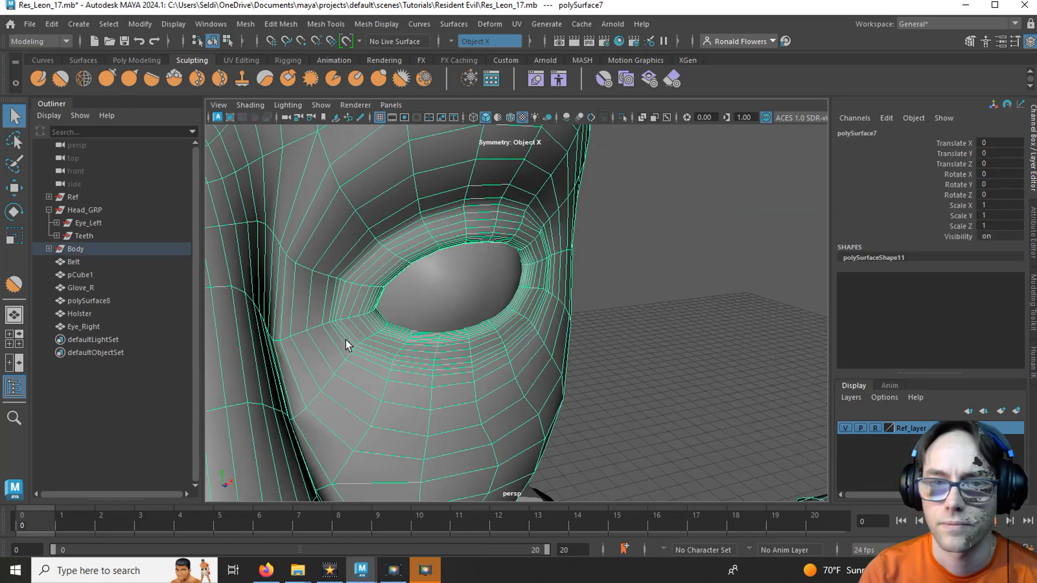
pyautogui.keyDown('alt'); pyautogui.moveTo(394, 289); pyautogui.dragTo(430, 232); pyautogui.keyUp('alt')
pyautogui.click(620, 384)
pyautogui.keyDown('alt'); pyautogui.moveTo(620, 384); pyautogui.dragTo(345, 324); pyautogui.keyUp('alt')
pyautogui.scroll(4, 371, 319)
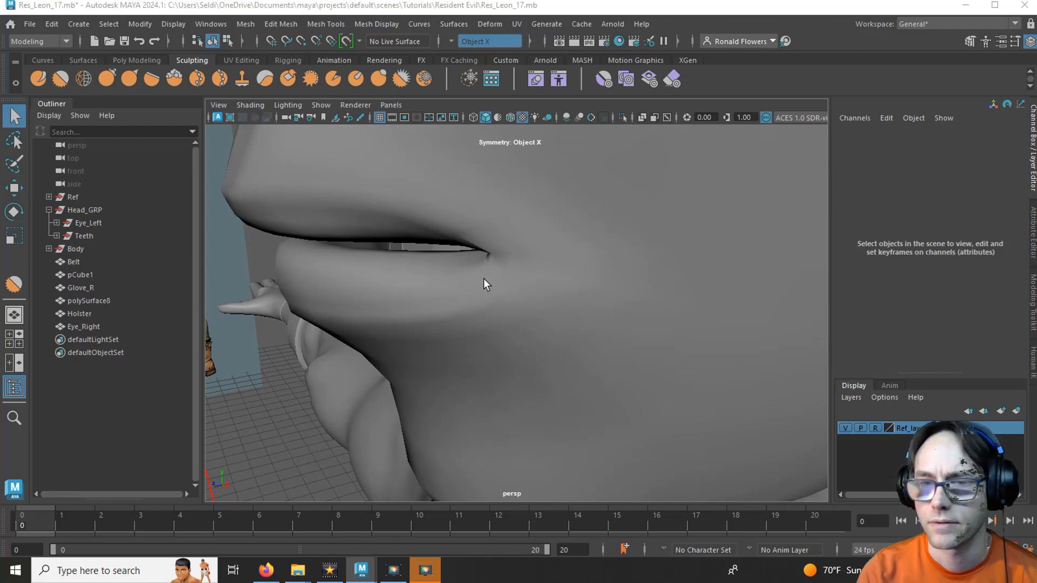
# - Examine the lips, mouth cavity and teeth against the side reference, with and without the head's wireframe
pyautogui.press('space')
pyautogui.press('space')
pyautogui.scroll(3, 557, 380)
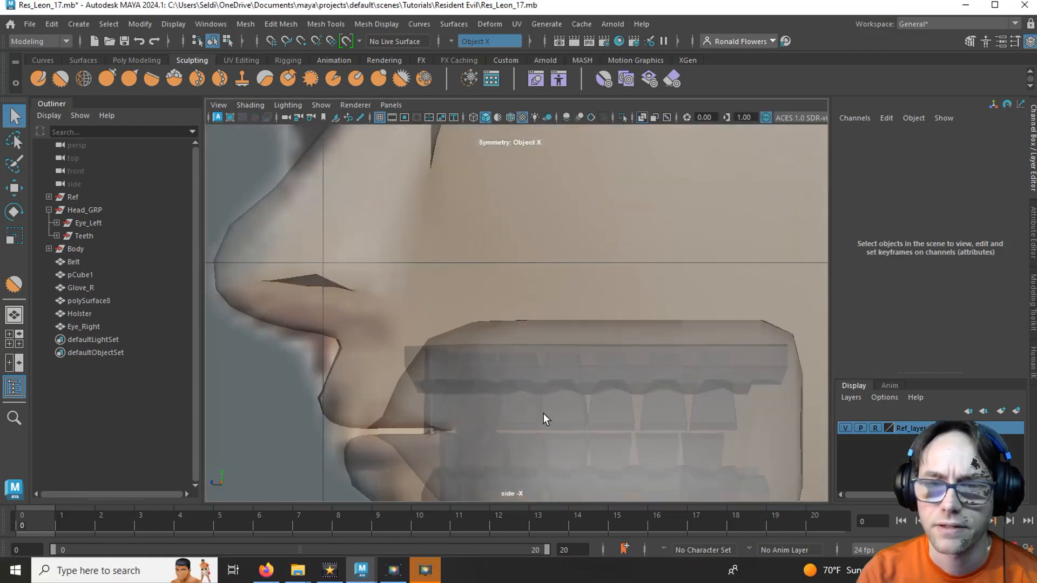
pyautogui.keyDown('alt'); pyautogui.moveTo(543, 416); pyautogui.dragTo(534, 265, button='middle'); pyautogui.keyUp('alt')
pyautogui.scroll(1, 492, 362)
pyautogui.click(420, 365)
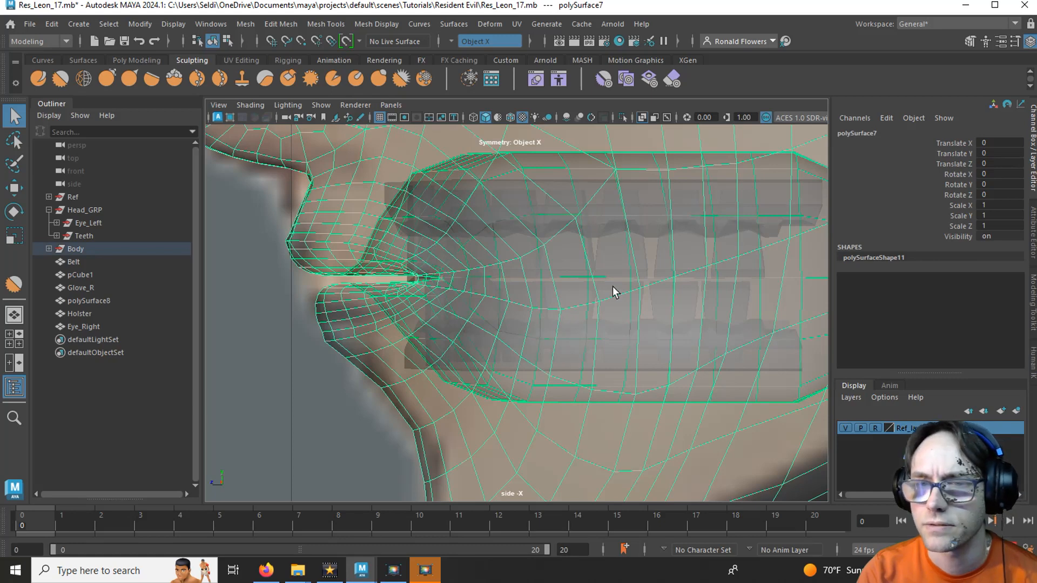
pyautogui.keyDown('alt'); pyautogui.moveTo(612, 287); pyautogui.dragTo(570, 300, button='middle'); pyautogui.keyUp('alt')
pyautogui.click(455, 422)
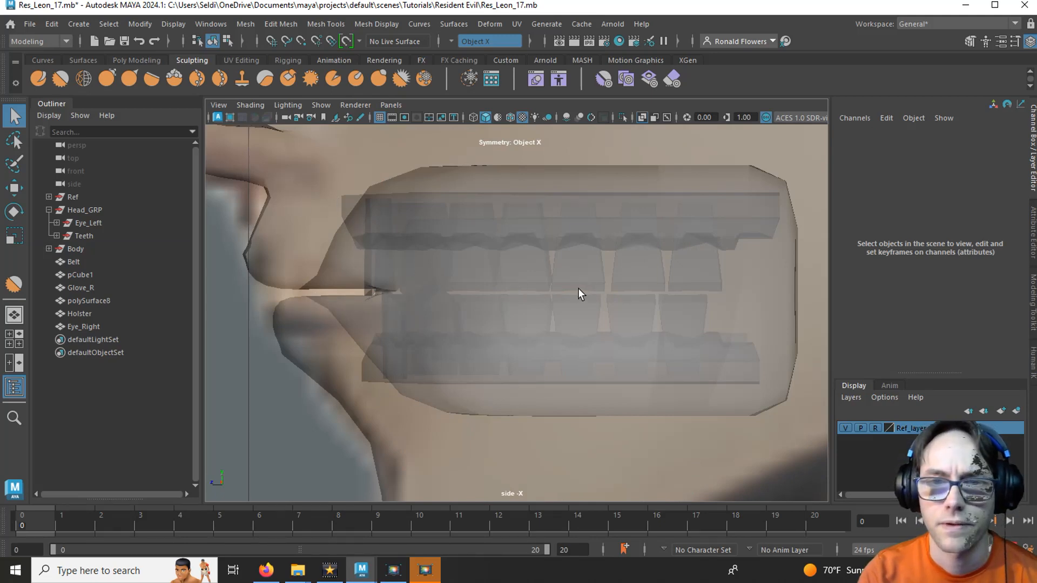
# - Compare the body with the front reference from the face down to the belt, crotch, thighs and holster
pyautogui.press('space')
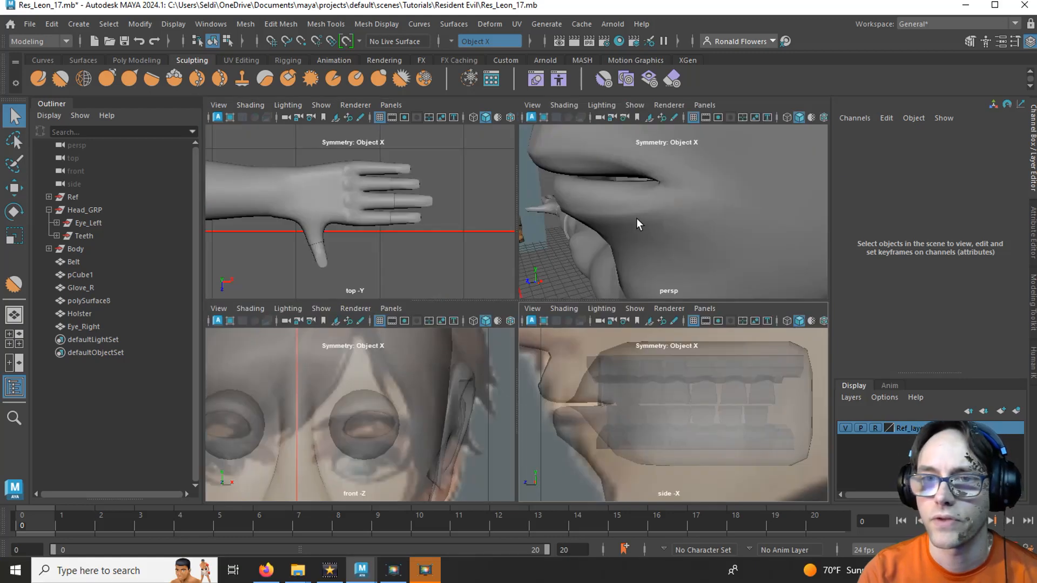
pyautogui.press('space')
pyautogui.scroll(4, 415, 275)
pyautogui.keyDown('alt'); pyautogui.moveTo(521, 271); pyautogui.dragTo(542, 338); pyautogui.keyUp('alt')
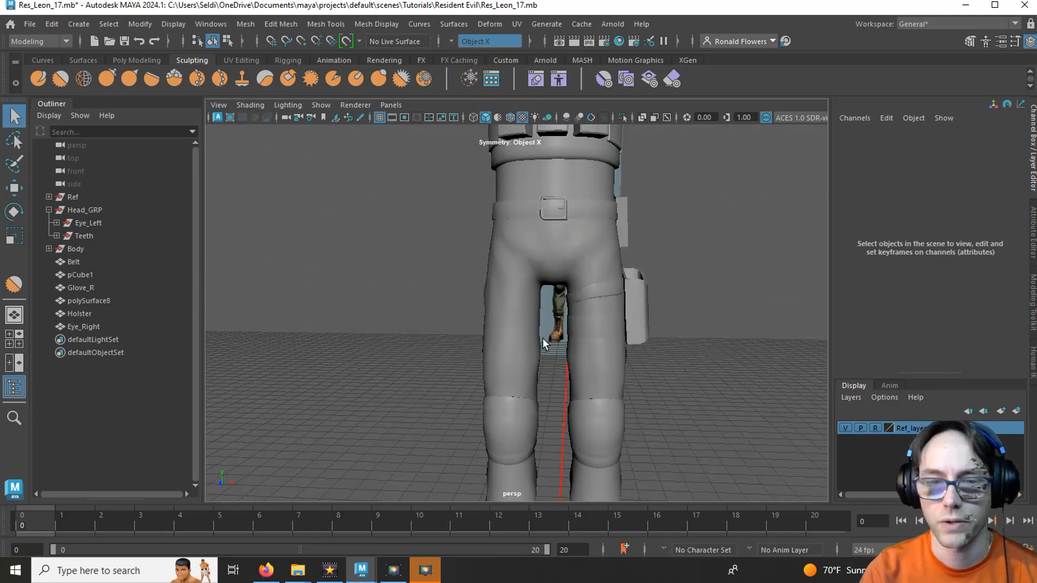
pyautogui.press('space')
pyautogui.press('space')
pyautogui.keyDown('alt'); pyautogui.moveTo(416, 395); pyautogui.dragTo(493, 173, button='middle'); pyautogui.keyUp('alt')
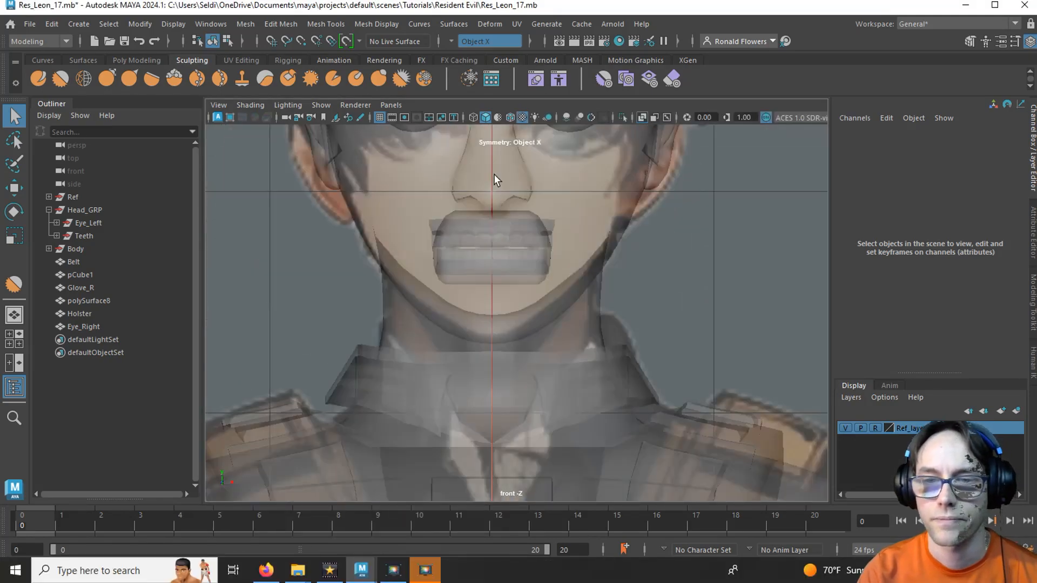
pyautogui.keyDown('alt'); pyautogui.moveTo(498, 383); pyautogui.dragTo(486, 165, button='middle'); pyautogui.keyUp('alt')
pyautogui.keyDown('alt'); pyautogui.moveTo(470, 397); pyautogui.dragTo(476, 167, button='middle'); pyautogui.keyUp('alt')
pyautogui.keyDown('alt'); pyautogui.moveTo(463, 378); pyautogui.dragTo(471, 168, button='middle'); pyautogui.keyUp('alt')
pyautogui.keyDown('alt'); pyautogui.moveTo(459, 373); pyautogui.dragTo(467, 165, button='middle'); pyautogui.keyUp('alt')
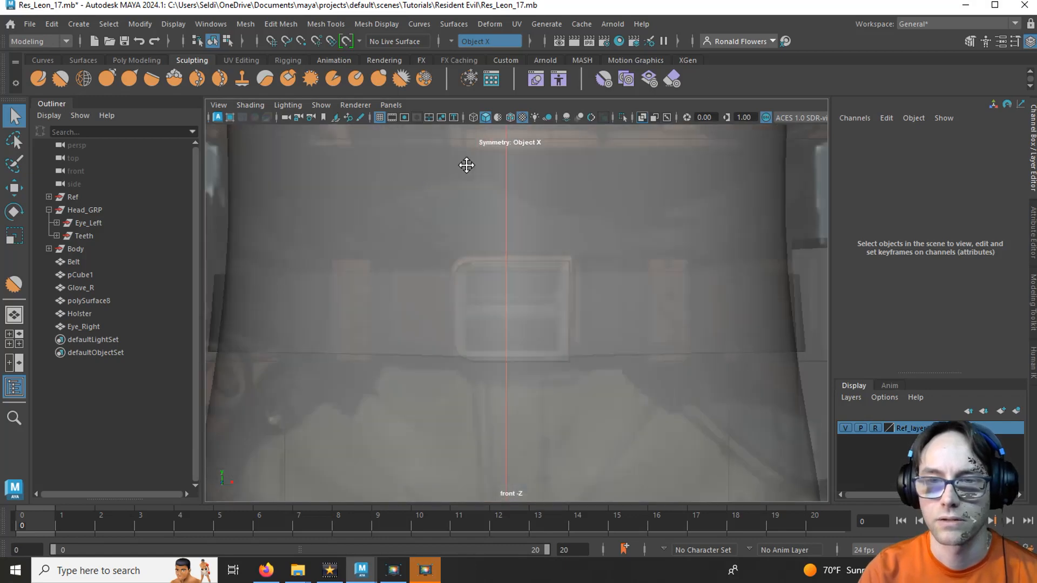
pyautogui.keyDown('alt'); pyautogui.moveTo(482, 402); pyautogui.dragTo(448, 167, button='middle'); pyautogui.keyUp('alt')
pyautogui.keyDown('alt'); pyautogui.moveTo(441, 356); pyautogui.dragTo(447, 236, button='middle'); pyautogui.keyUp('alt')
pyautogui.scroll(-2, 469, 367)
pyautogui.keyDown('alt'); pyautogui.moveTo(475, 388); pyautogui.dragTo(446, 331, button='middle'); pyautogui.keyUp('alt')
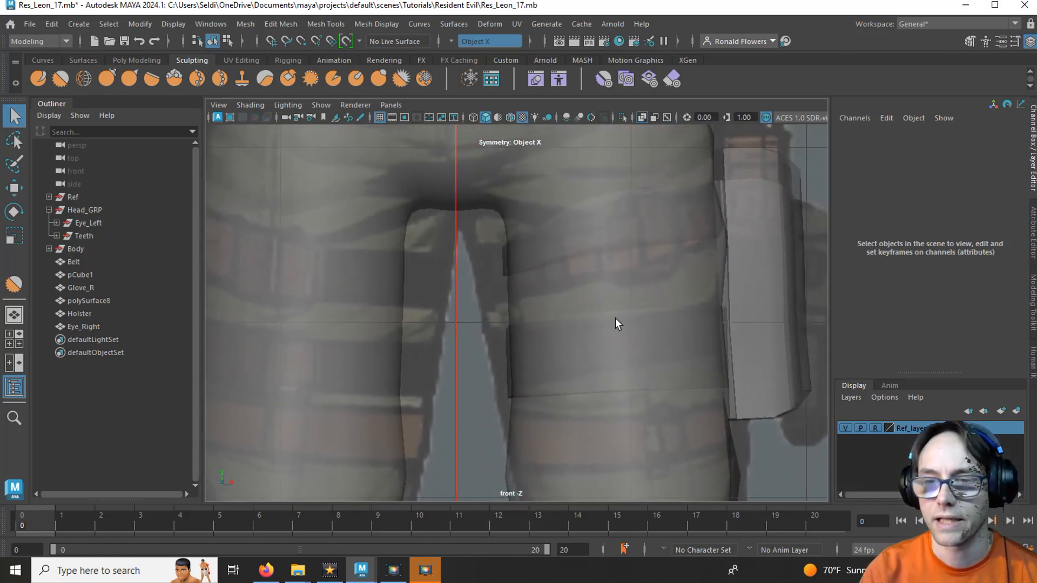
pyautogui.scroll(-2, 656, 411)
pyautogui.keyDown('alt'); pyautogui.moveTo(656, 411); pyautogui.dragTo(551, 419, button='middle'); pyautogui.keyUp('alt')
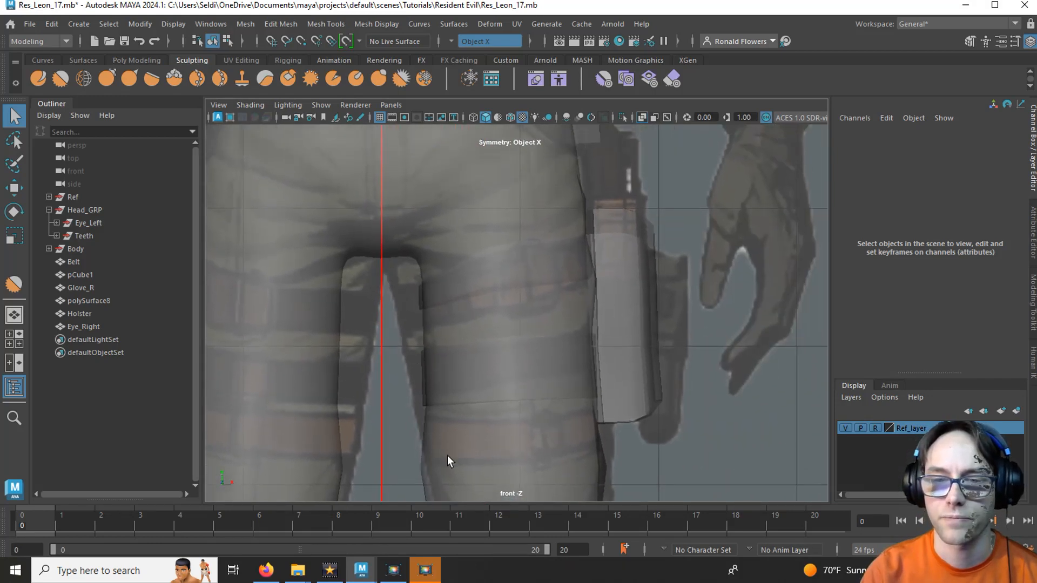
pyautogui.keyDown('alt'); pyautogui.moveTo(475, 432); pyautogui.dragTo(469, 365, button='middle'); pyautogui.keyUp('alt')
pyautogui.scroll(-2, 511, 277)
pyautogui.scroll(2, 501, 264)
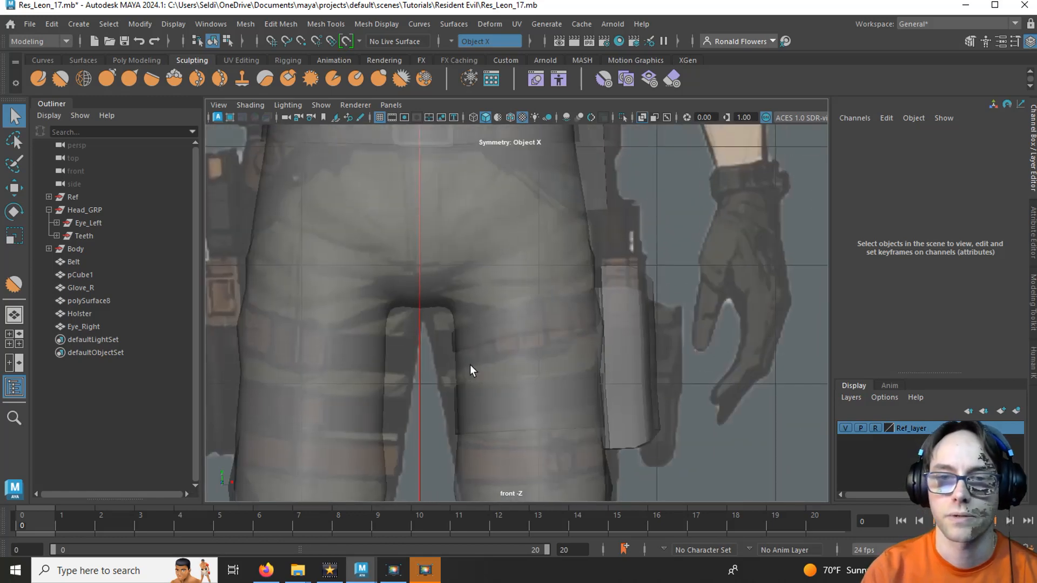
pyautogui.scroll(2, 464, 341)
# - Select the body mesh and holster together and reshape the crotch and upper thighs to the front reference with the Grab sculpting tool
pyautogui.click(459, 276)
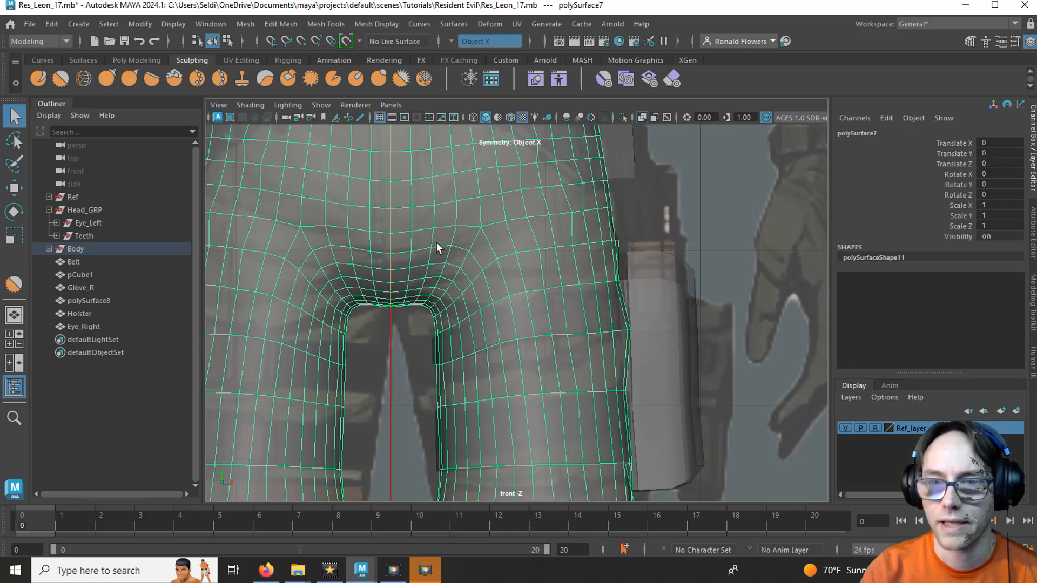
pyautogui.click(540, 322)
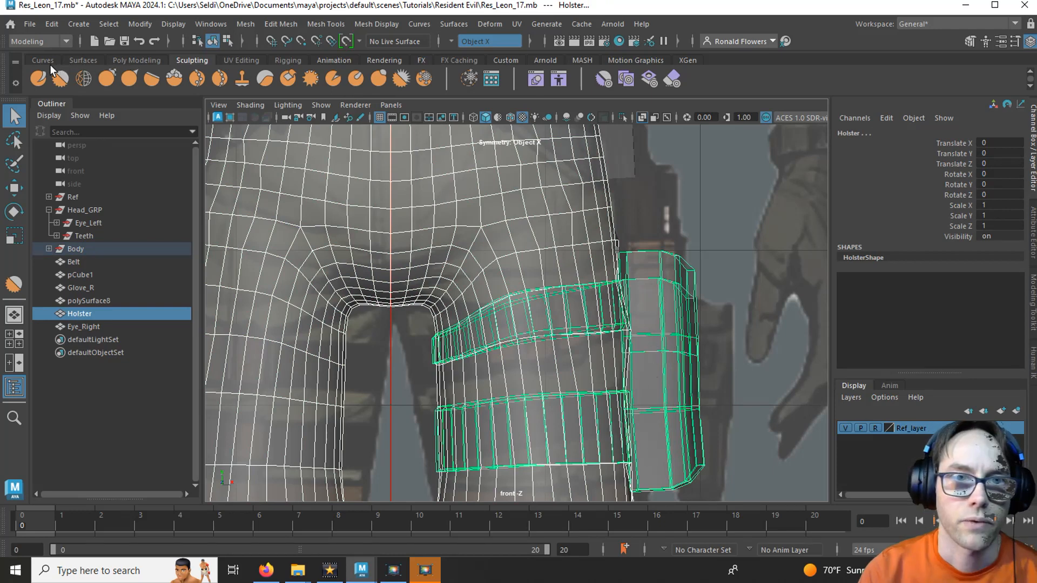
pyautogui.click(107, 79)
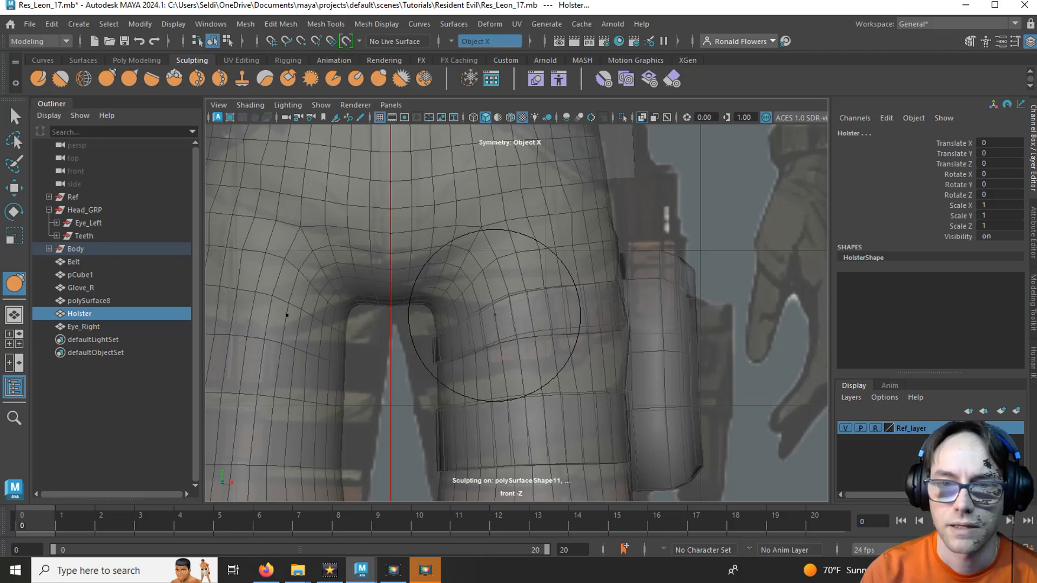
pyautogui.scroll(1, 430, 305)
pyautogui.keyDown('alt'); pyautogui.moveTo(429, 305); pyautogui.dragTo(484, 304, button='middle'); pyautogui.keyUp('alt')
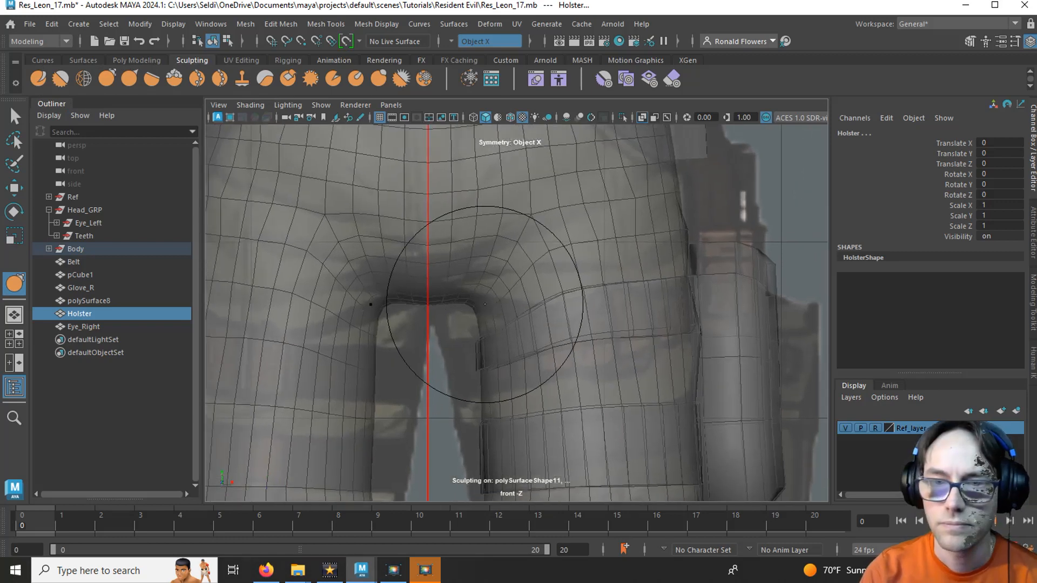
pyautogui.moveTo(485, 304)
pyautogui.mouseDown()
pyautogui.moveTo(486, 292)
pyautogui.moveTo(462, 325)
pyautogui.mouseUp()
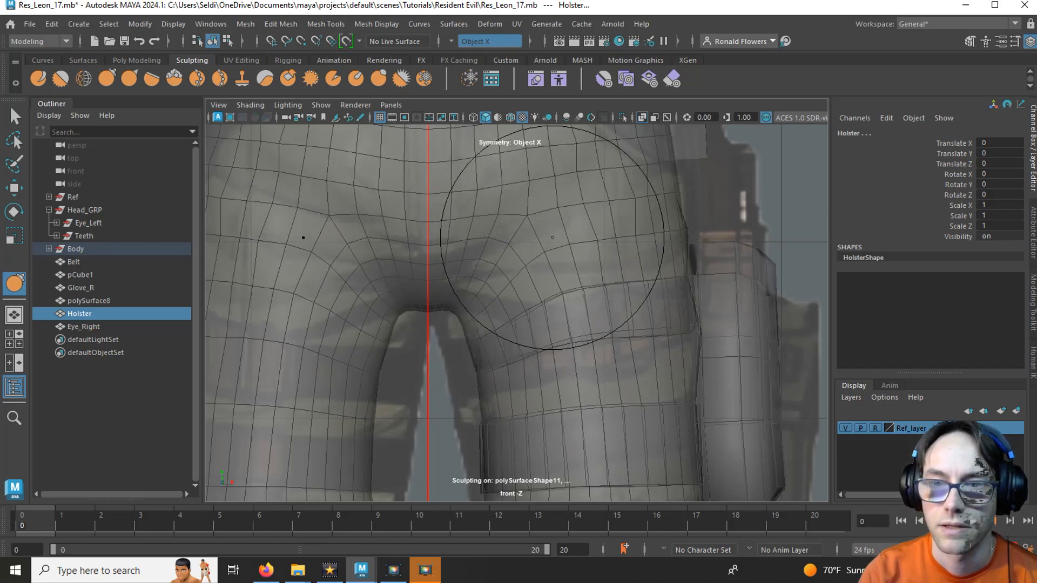
pyautogui.moveTo(552, 237); pyautogui.dragTo(545, 239)
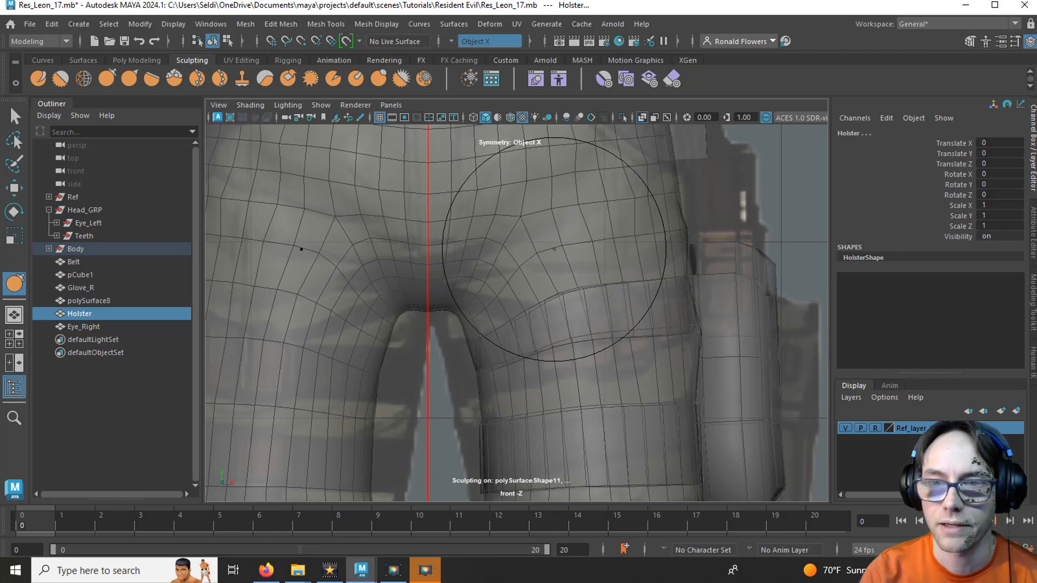
pyautogui.moveTo(556, 197)
pyautogui.mouseDown()
pyautogui.moveTo(551, 250)
pyautogui.moveTo(598, 249)
pyautogui.mouseUp()
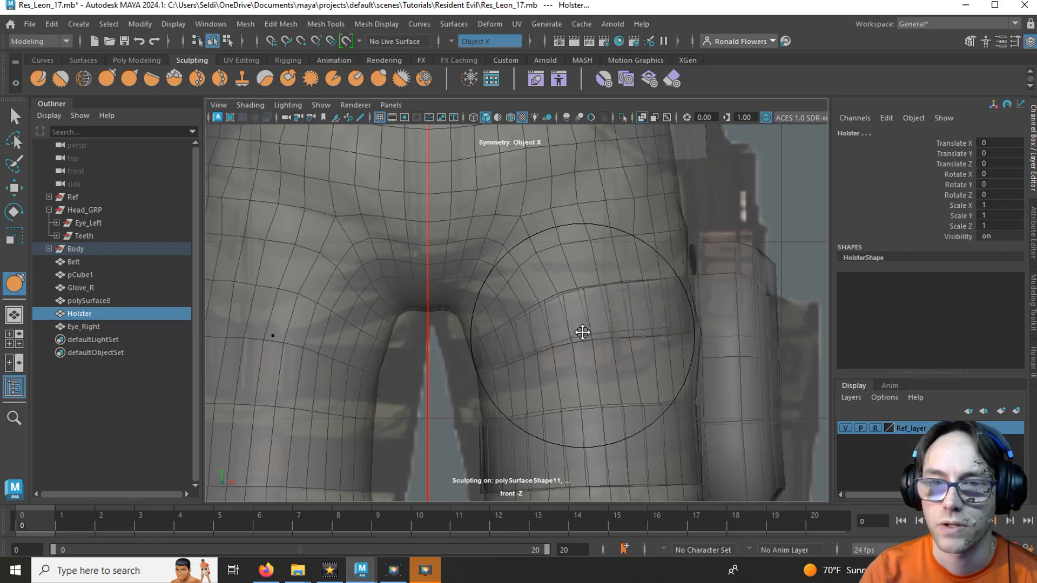
# - Pull both inner thighs and the leg straps inward with the Grab tool to match the leg gap in the front reference
pyautogui.keyDown('alt'); pyautogui.moveTo(582, 335); pyautogui.dragTo(608, 279, button='middle'); pyautogui.keyUp('alt')
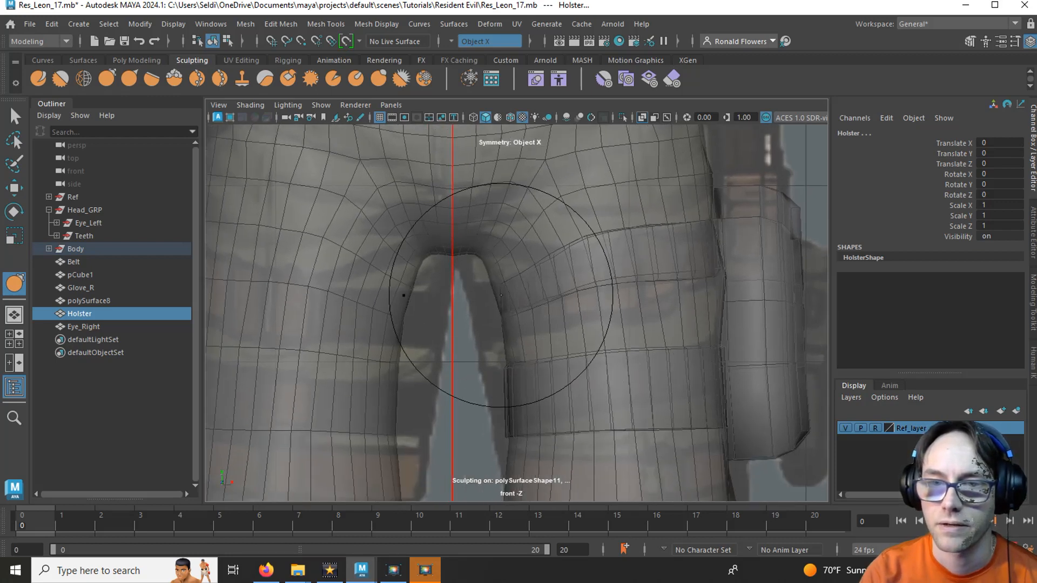
pyautogui.moveTo(514, 295)
pyautogui.mouseDown()
pyautogui.moveTo(497, 279)
pyautogui.moveTo(528, 256)
pyautogui.moveTo(593, 244)
pyautogui.mouseUp()
pyautogui.moveTo(503, 340)
pyautogui.mouseDown()
pyautogui.moveTo(478, 272)
pyautogui.moveTo(473, 292)
pyautogui.mouseUp()
pyautogui.moveTo(499, 336); pyautogui.dragTo(490, 341)
pyautogui.moveTo(510, 386); pyautogui.dragTo(493, 383)
pyautogui.moveTo(502, 424); pyautogui.dragTo(489, 421)
pyautogui.moveTo(547, 406); pyautogui.dragTo(532, 384)
pyautogui.moveTo(542, 331)
pyautogui.mouseDown()
pyautogui.moveTo(574, 331)
pyautogui.moveTo(581, 254)
pyautogui.moveTo(589, 292)
pyautogui.mouseUp()
pyautogui.keyDown('alt'); pyautogui.moveTo(604, 473); pyautogui.dragTo(589, 338, button='middle'); pyautogui.keyUp('alt')
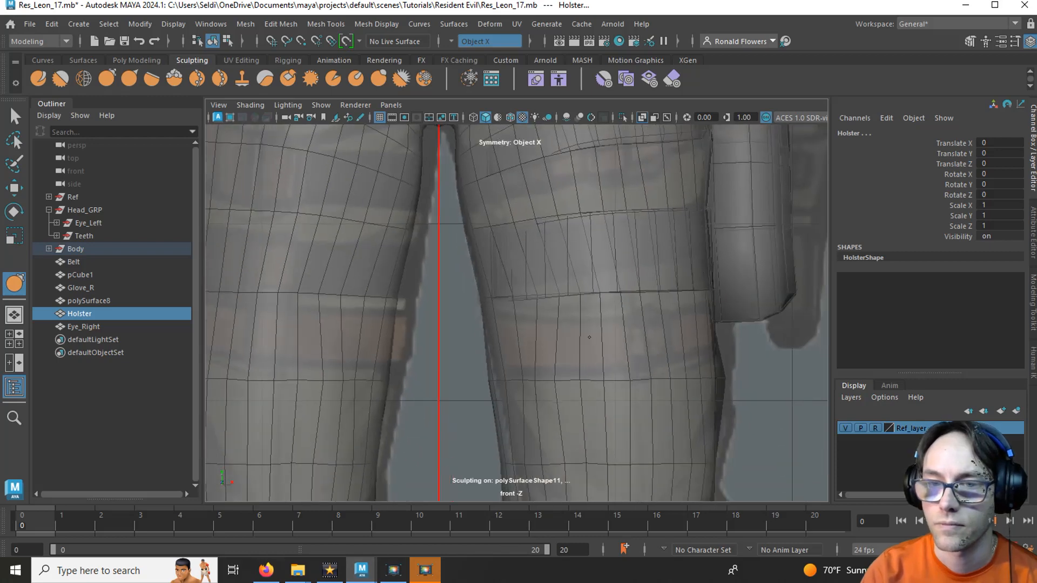
pyautogui.keyDown('alt'); pyautogui.moveTo(522, 315); pyautogui.dragTo(569, 485, button='middle'); pyautogui.keyUp('alt')
pyautogui.keyDown('alt'); pyautogui.moveTo(570, 363); pyautogui.dragTo(568, 245, button='middle'); pyautogui.keyUp('alt')
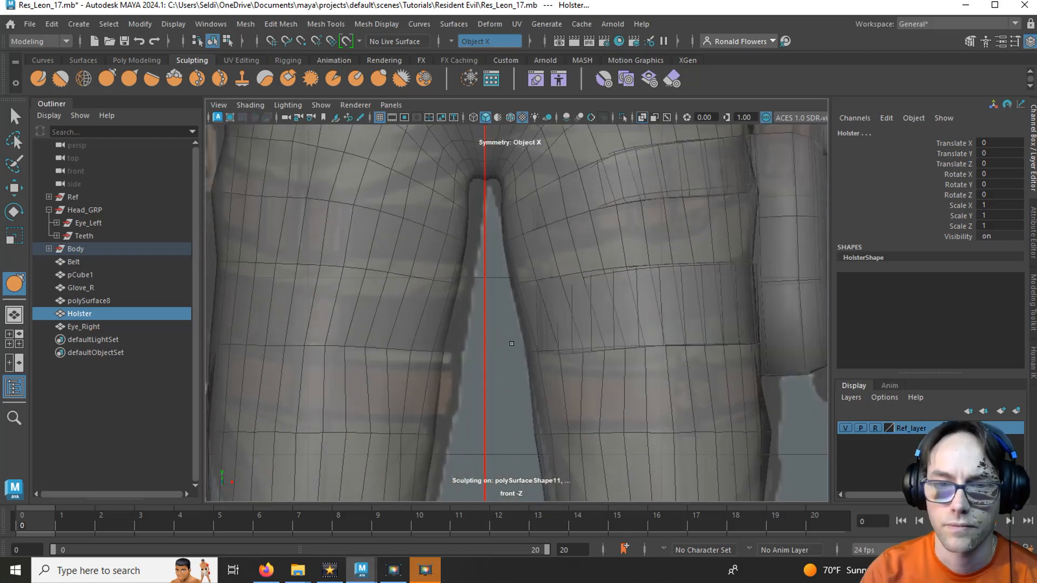
pyautogui.moveTo(491, 248)
pyautogui.keyDown('alt'); pyautogui.mouseDown(button='middle')
pyautogui.moveTo(415, 373)
pyautogui.moveTo(401, 367)
pyautogui.mouseUp(button='middle'); pyautogui.keyUp('alt')
# - Reshape the crotch and inner thighs from behind in the perspective view with the Grab tool
pyautogui.press('space')
pyautogui.press('space')
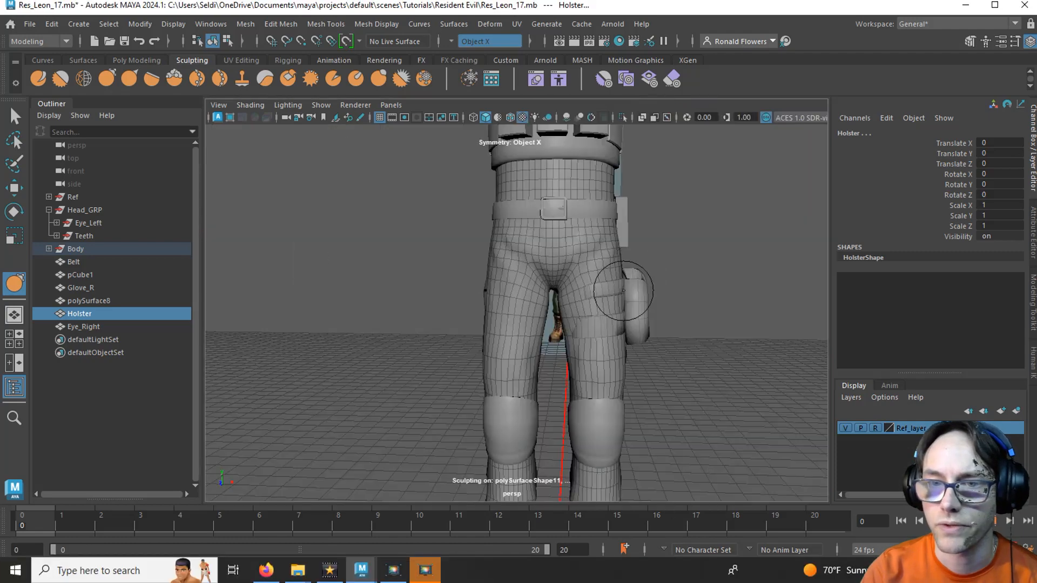
pyautogui.scroll(5, 516, 299)
pyautogui.keyDown('alt'); pyautogui.moveTo(551, 317); pyautogui.dragTo(550, 399); pyautogui.keyUp('alt')
pyautogui.moveTo(570, 365)
pyautogui.keyDown('alt'); pyautogui.mouseDown()
pyautogui.moveTo(519, 373)
pyautogui.moveTo(546, 356)
pyautogui.moveTo(682, 338)
pyautogui.moveTo(532, 338)
pyautogui.moveTo(605, 459)
pyautogui.moveTo(591, 332)
pyautogui.moveTo(597, 351)
pyautogui.mouseUp(); pyautogui.keyUp('alt')
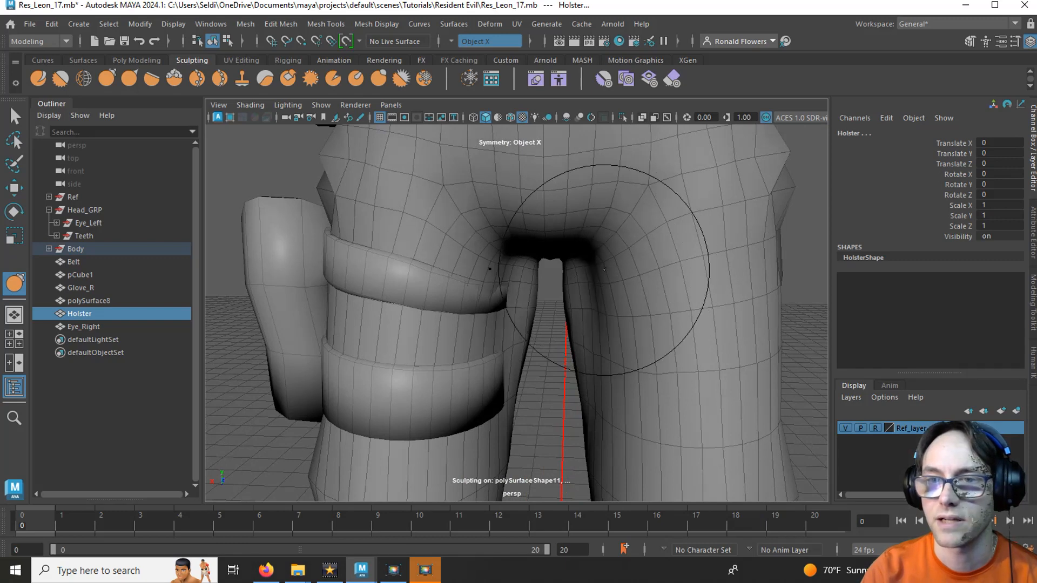
pyautogui.keyDown('alt'); pyautogui.moveTo(604, 270); pyautogui.dragTo(598, 285); pyautogui.keyUp('alt')
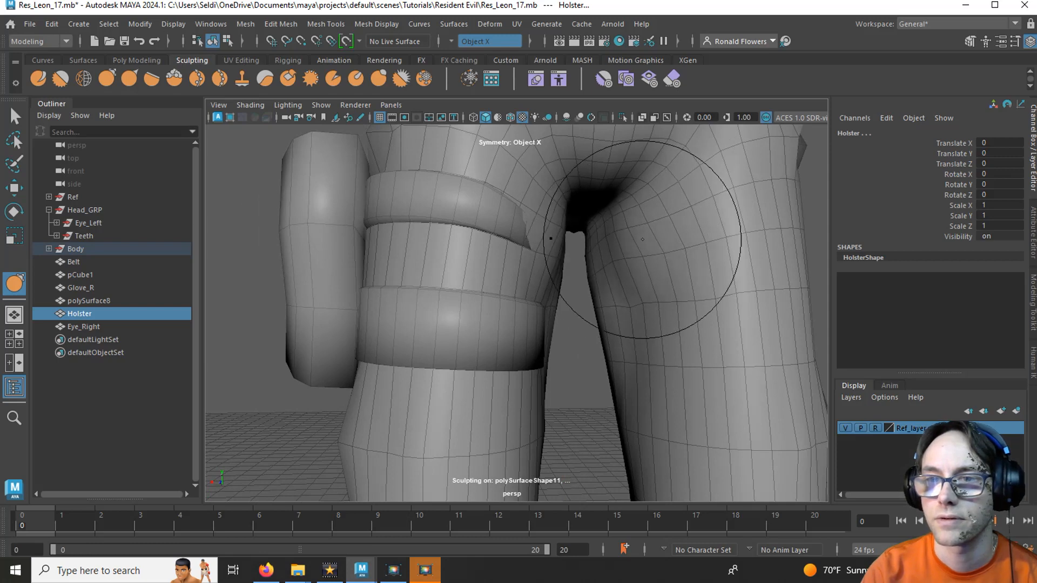
pyautogui.scroll(-3, 642, 284)
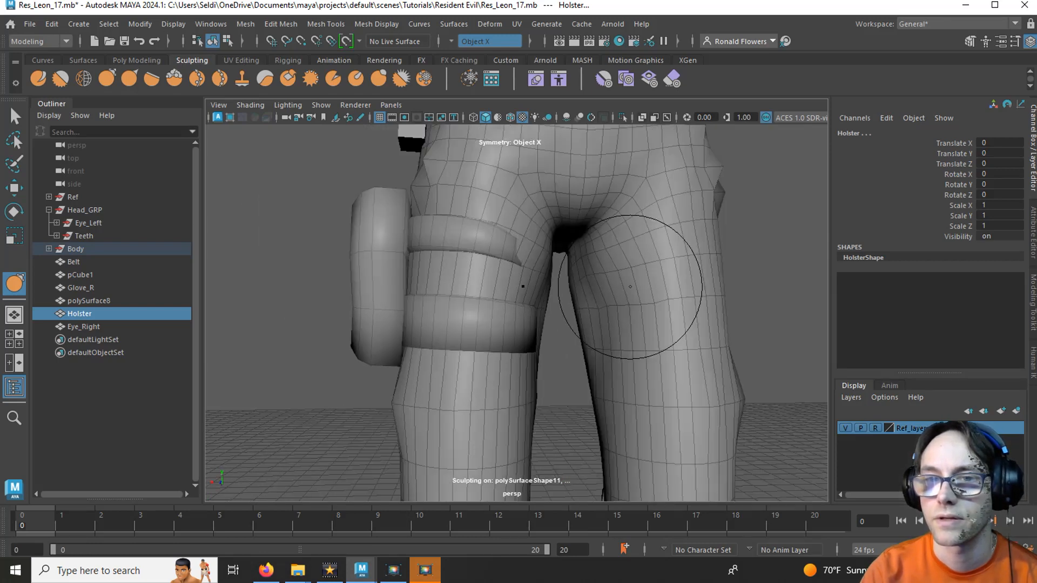
pyautogui.keyDown('alt'); pyautogui.moveTo(667, 286); pyautogui.dragTo(662, 271); pyautogui.keyUp('alt')
pyautogui.moveTo(675, 232)
pyautogui.keyDown('alt'); pyautogui.mouseDown()
pyautogui.moveTo(632, 287)
pyautogui.moveTo(623, 251)
pyautogui.mouseUp(); pyautogui.keyUp('alt')
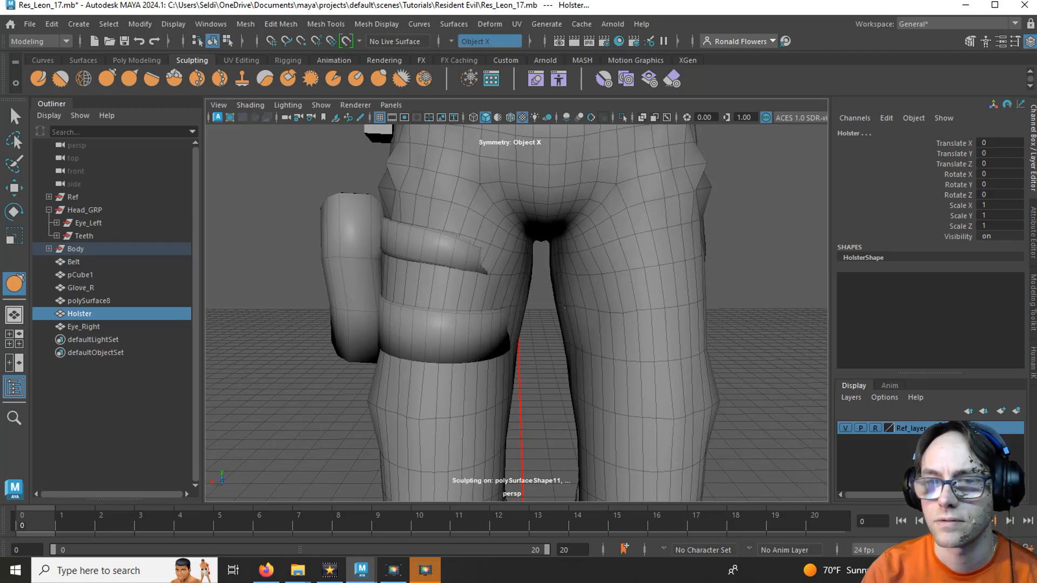
pyautogui.moveTo(643, 320)
pyautogui.keyDown('alt'); pyautogui.mouseDown()
pyautogui.moveTo(554, 308)
pyautogui.moveTo(584, 295)
pyautogui.mouseUp(); pyautogui.keyUp('alt')
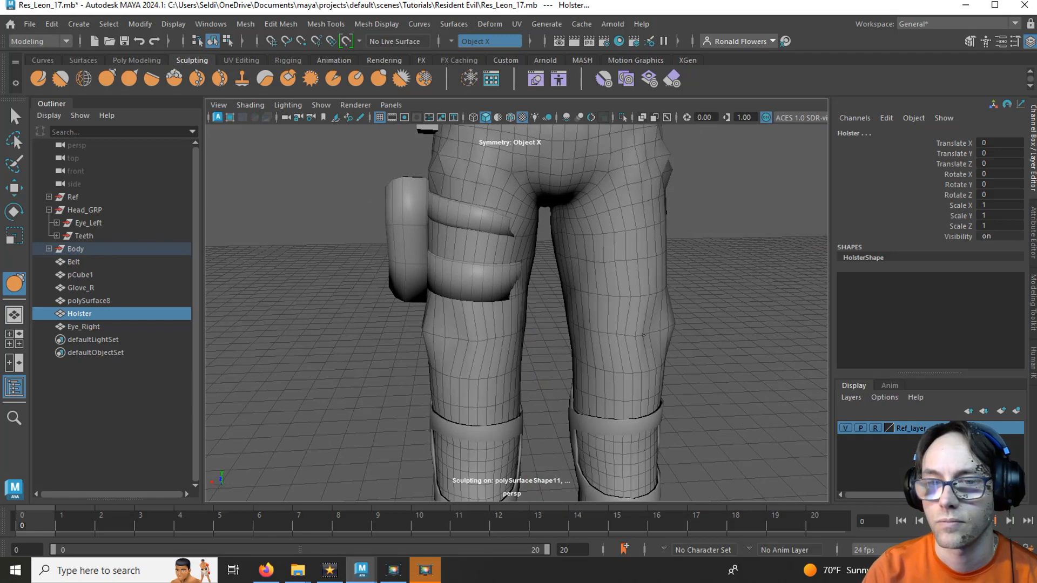
pyautogui.moveTo(638, 336)
pyautogui.keyDown('alt'); pyautogui.mouseDown()
pyautogui.moveTo(555, 351)
pyautogui.moveTo(655, 413)
pyautogui.moveTo(612, 338)
pyautogui.moveTo(550, 367)
pyautogui.moveTo(636, 342)
pyautogui.moveTo(585, 359)
pyautogui.moveTo(607, 319)
pyautogui.mouseUp(); pyautogui.keyUp('alt')
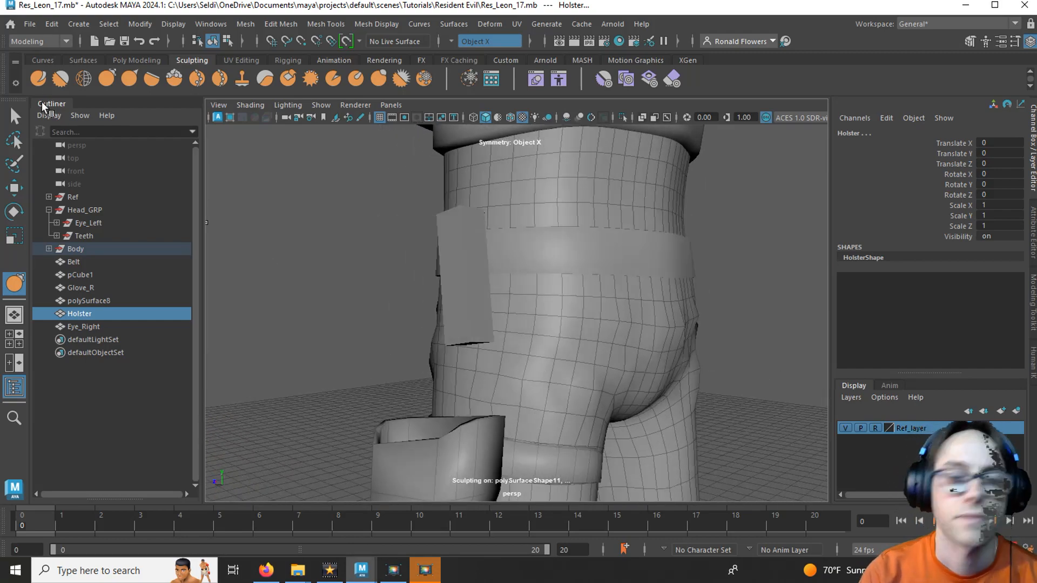
# - Sculpt fuller, rounded buttocks symmetrically below the belt with the Sculpt tool
pyautogui.moveTo(486, 335)
pyautogui.keyDown('alt'); pyautogui.mouseDown()
pyautogui.moveTo(439, 250)
pyautogui.moveTo(398, 324)
pyautogui.moveTo(578, 333)
pyautogui.moveTo(445, 327)
pyautogui.mouseUp(); pyautogui.keyUp('alt')
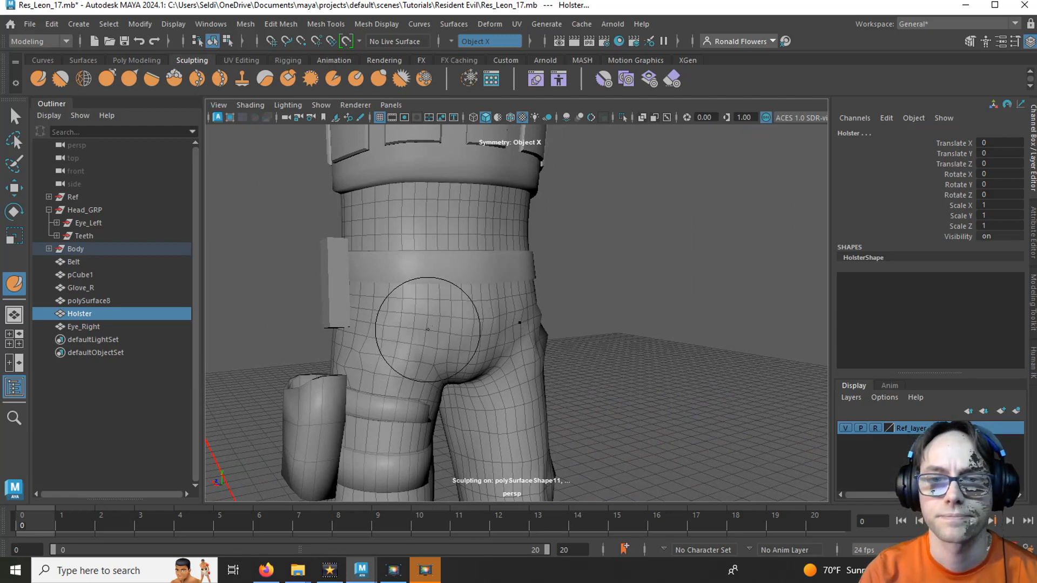
pyautogui.scroll(3, 428, 330)
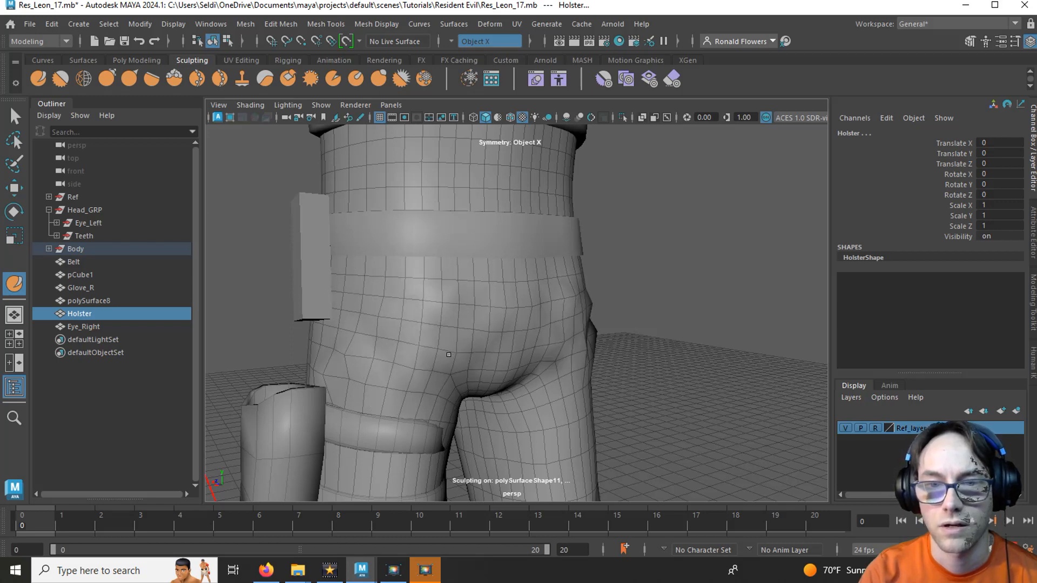
pyautogui.moveTo(370, 323)
pyautogui.keyDown('alt'); pyautogui.mouseDown()
pyautogui.moveTo(419, 324)
pyautogui.moveTo(557, 367)
pyautogui.moveTo(370, 324)
pyautogui.mouseUp(); pyautogui.keyUp('alt')
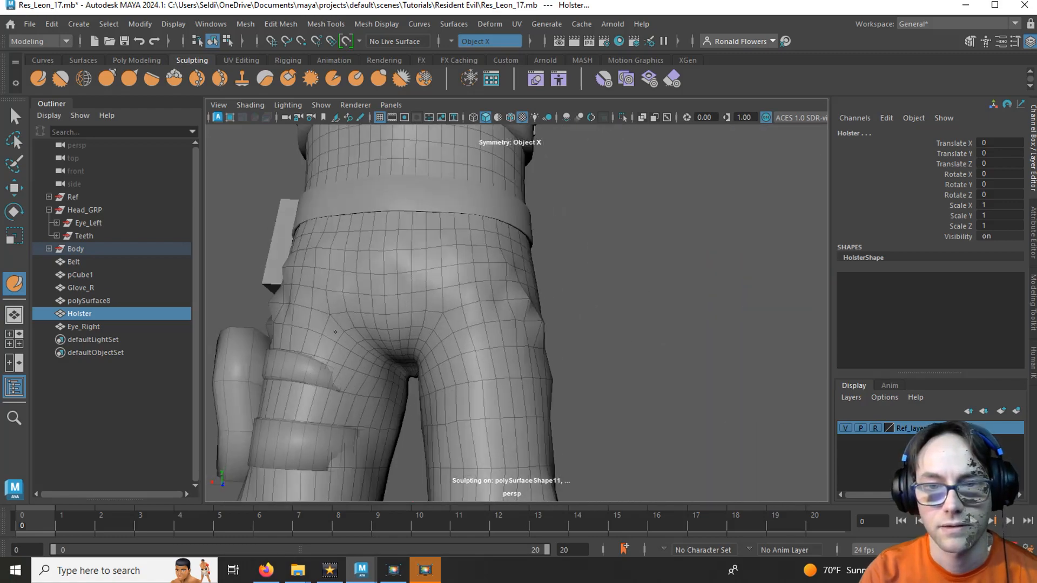
pyautogui.moveTo(340, 265)
pyautogui.keyDown('alt'); pyautogui.mouseDown()
pyautogui.moveTo(382, 300)
pyautogui.moveTo(372, 294)
pyautogui.mouseUp(); pyautogui.keyUp('alt')
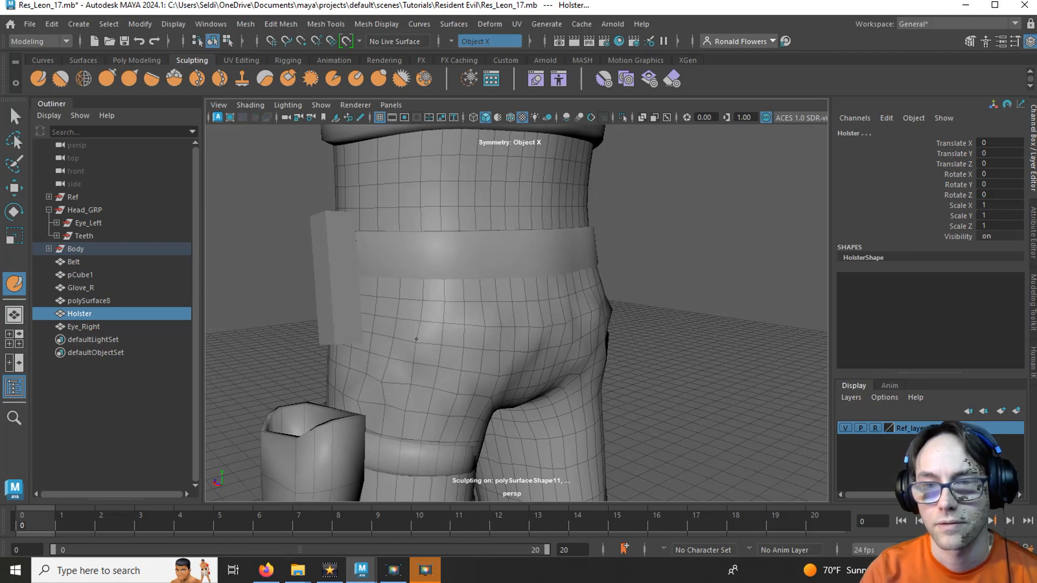
pyautogui.moveTo(391, 340)
pyautogui.keyDown('alt'); pyautogui.mouseDown()
pyautogui.moveTo(347, 349)
pyautogui.moveTo(435, 351)
pyautogui.moveTo(417, 341)
pyautogui.mouseUp(); pyautogui.keyUp('alt')
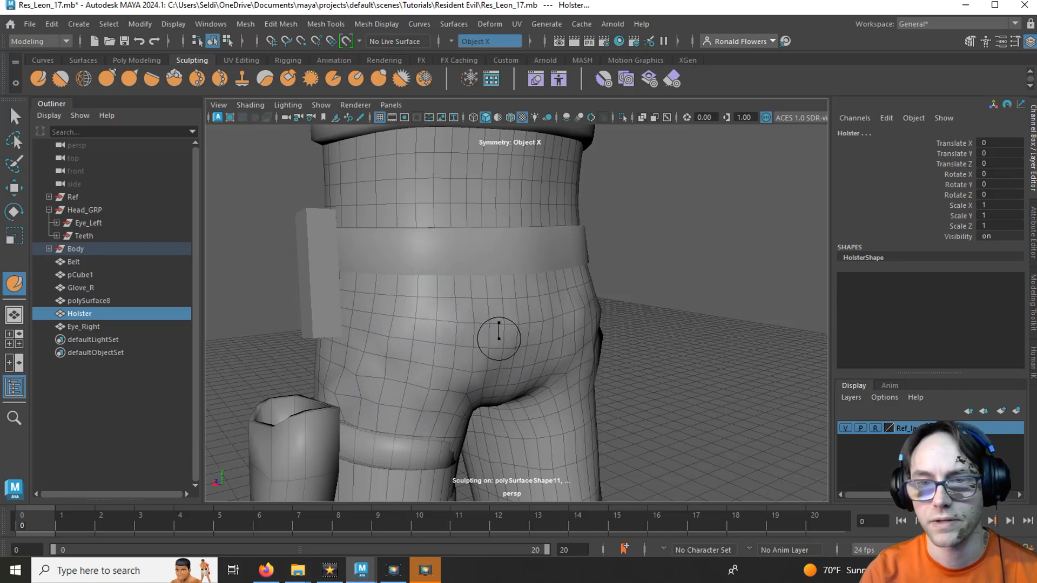
# - Refine the lower buttocks and their transition into the hips and thighs using a smaller sculpting brush
pyautogui.keyDown('alt'); pyautogui.moveTo(509, 347); pyautogui.dragTo(475, 328); pyautogui.keyUp('alt')
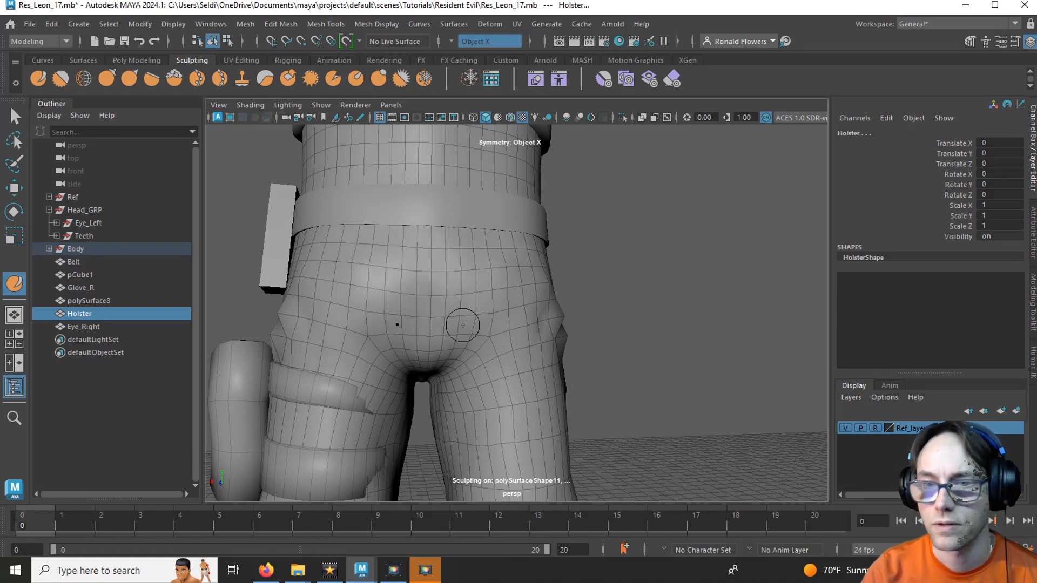
pyautogui.keyDown('alt'); pyautogui.moveTo(463, 324); pyautogui.dragTo(484, 345); pyautogui.keyUp('alt')
pyautogui.scroll(4, 594, 352)
pyautogui.keyDown('alt'); pyautogui.moveTo(592, 351); pyautogui.dragTo(486, 324, button='middle'); pyautogui.keyUp('alt')
pyautogui.keyDown('alt'); pyautogui.moveTo(486, 324); pyautogui.dragTo(377, 261); pyautogui.keyUp('alt')
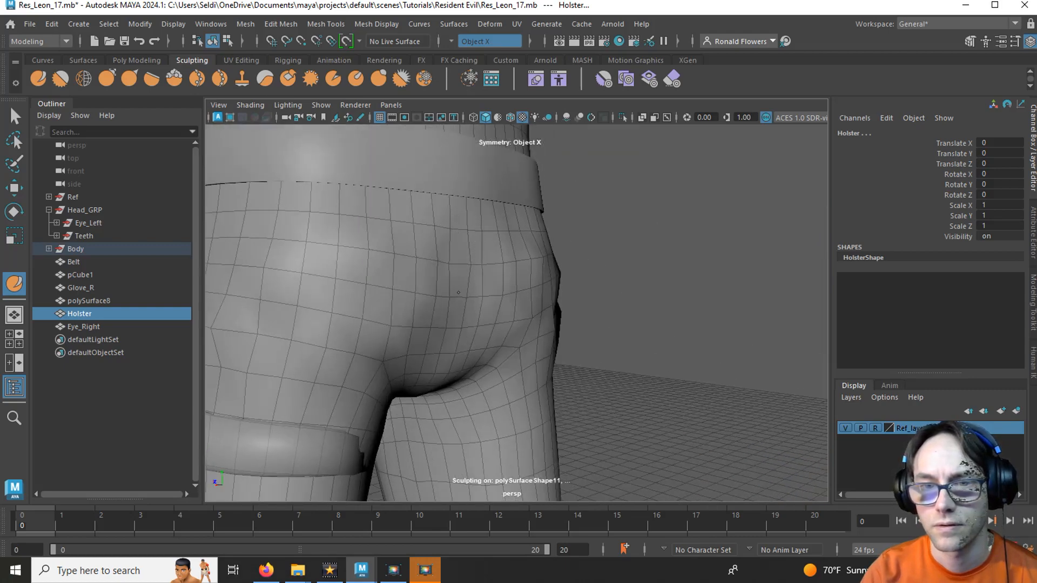
pyautogui.moveTo(423, 392)
pyautogui.keyDown('alt'); pyautogui.mouseDown()
pyautogui.moveTo(398, 331)
pyautogui.moveTo(336, 308)
pyautogui.moveTo(274, 307)
pyautogui.moveTo(335, 281)
pyautogui.moveTo(374, 314)
pyautogui.mouseUp(); pyautogui.keyUp('alt')
pyautogui.scroll(-3, 348, 258)
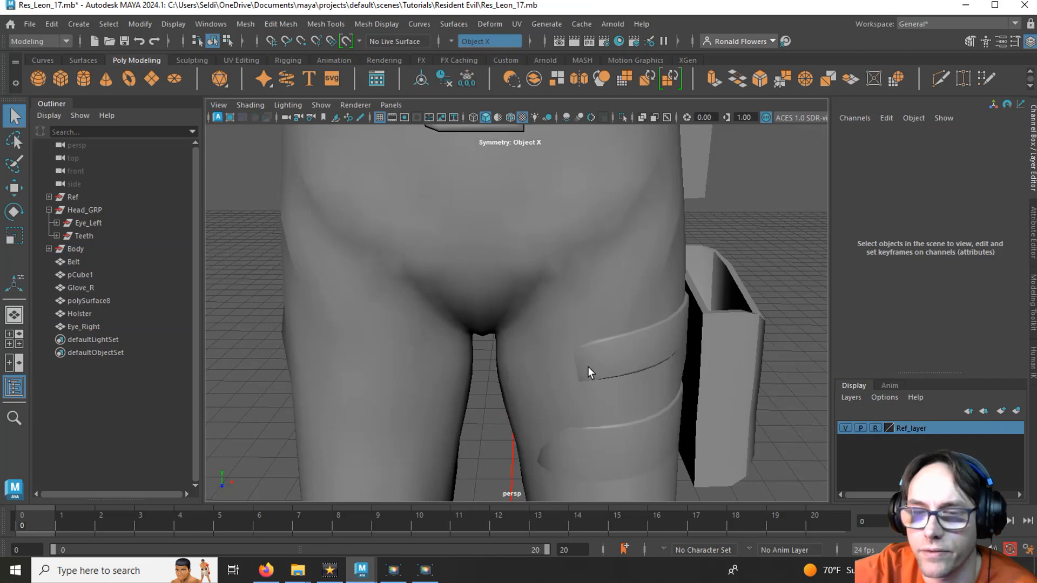
# - Pull the buried section of the holster's lower strap out over the front and inner thigh with the Grab tool
pyautogui.click(587, 367)
pyautogui.keyDown('alt'); pyautogui.moveTo(561, 380); pyautogui.dragTo(562, 341); pyautogui.keyUp('alt')
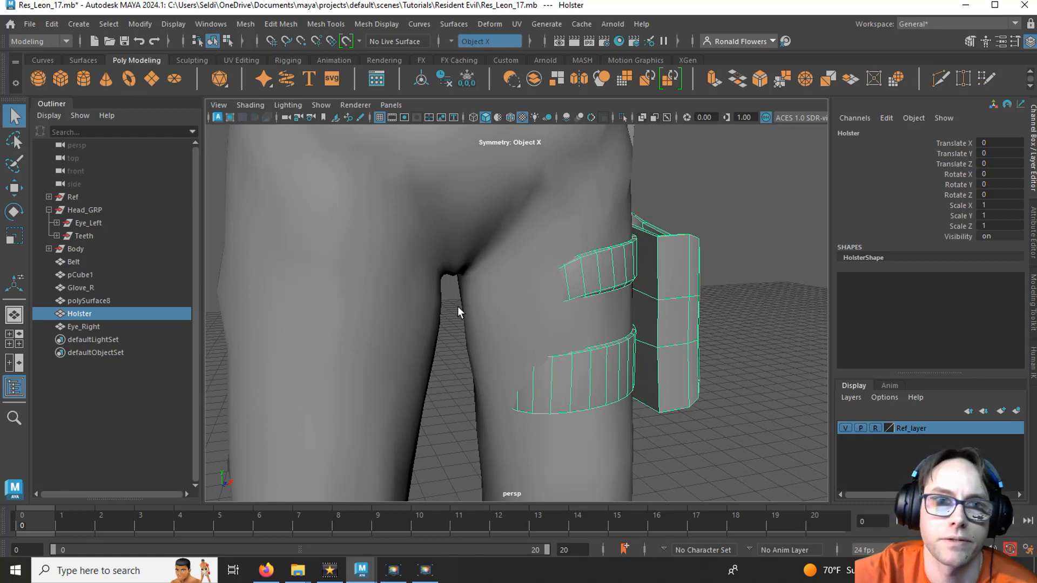
pyautogui.scroll(-1, 82, 64)
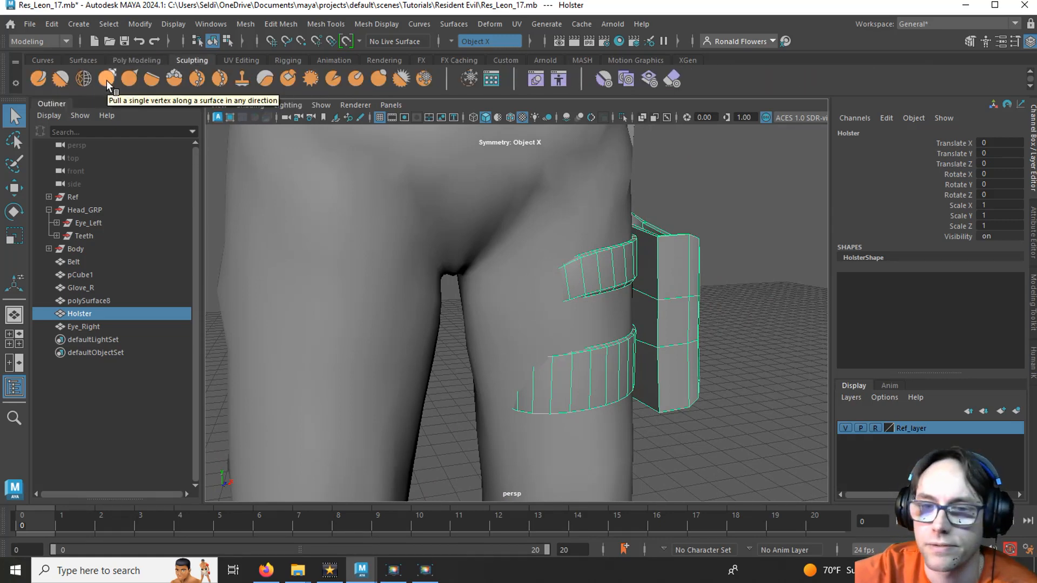
pyautogui.click(106, 80)
pyautogui.moveTo(597, 293)
pyautogui.mouseDown()
pyautogui.moveTo(629, 294)
pyautogui.moveTo(637, 197)
pyautogui.moveTo(574, 259)
pyautogui.moveTo(572, 283)
pyautogui.moveTo(521, 284)
pyautogui.moveTo(560, 262)
pyautogui.mouseUp()
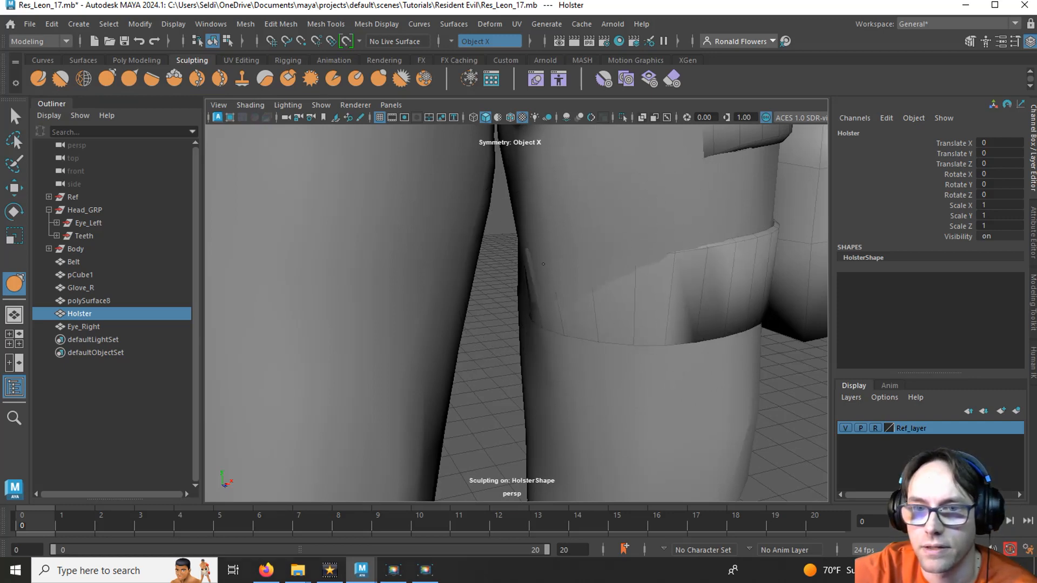
pyautogui.moveTo(542, 314); pyautogui.dragTo(529, 310)
pyautogui.moveTo(591, 295)
pyautogui.keyDown('alt'); pyautogui.mouseDown()
pyautogui.moveTo(560, 294)
pyautogui.moveTo(502, 330)
pyautogui.moveTo(522, 345)
pyautogui.moveTo(614, 350)
pyautogui.moveTo(585, 363)
pyautogui.moveTo(528, 335)
pyautogui.mouseUp(); pyautogui.keyUp('alt')
pyautogui.scroll(3, 604, 337)
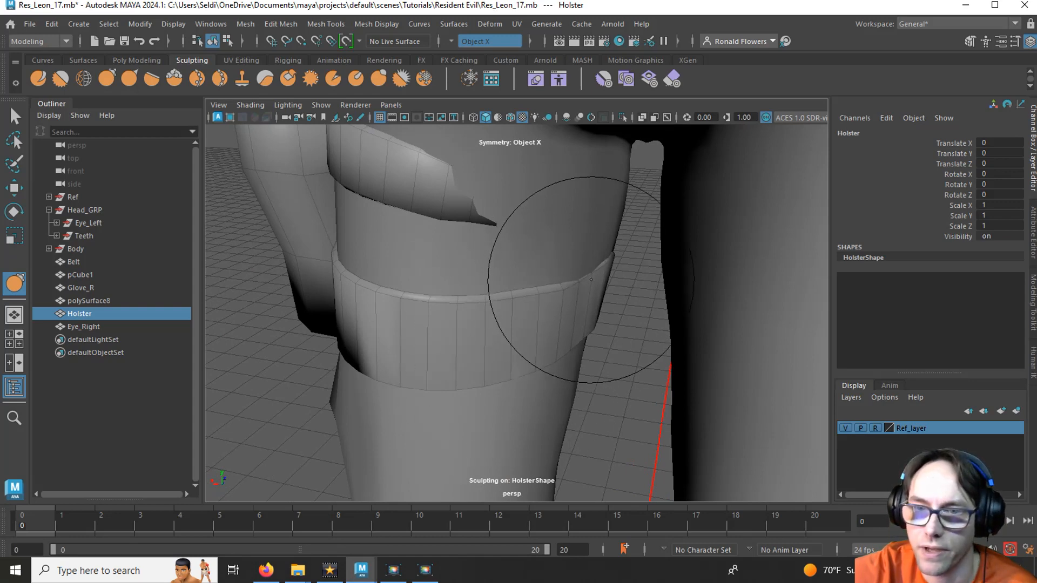
# - Adjust the lower holster strap around the back and inner side of the thigh so it sits outside the leg
pyautogui.keyDown('alt'); pyautogui.moveTo(502, 342); pyautogui.dragTo(532, 317); pyautogui.keyUp('alt')
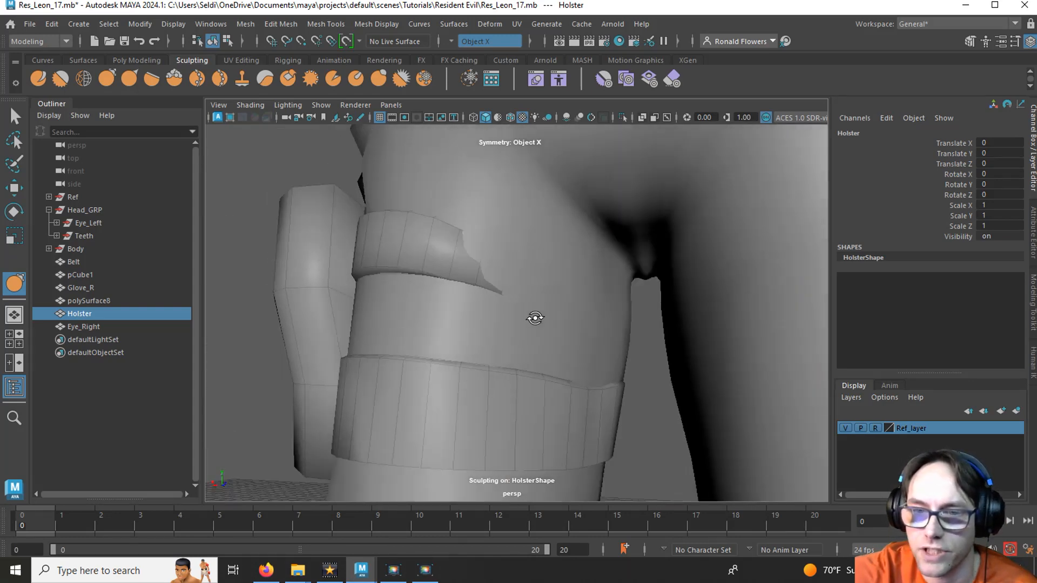
pyautogui.moveTo(532, 317)
pyautogui.keyDown('alt'); pyautogui.mouseDown(button='middle')
pyautogui.moveTo(527, 381)
pyautogui.moveTo(544, 340)
pyautogui.moveTo(530, 245)
pyautogui.mouseUp(button='middle'); pyautogui.keyUp('alt')
pyautogui.keyDown('alt'); pyautogui.moveTo(529, 245); pyautogui.dragTo(544, 233); pyautogui.keyUp('alt')
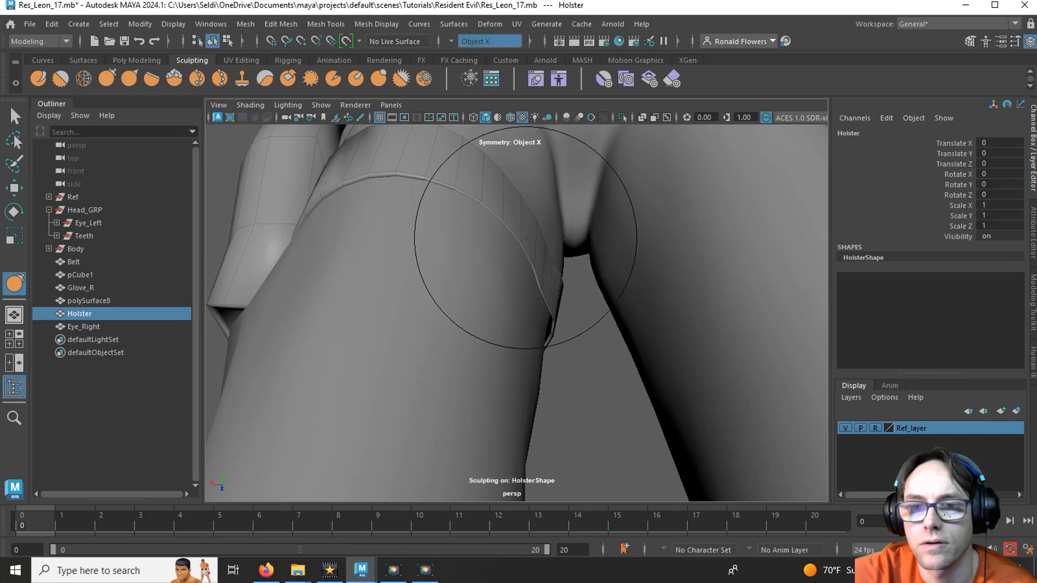
pyautogui.moveTo(521, 220)
pyautogui.keyDown('alt'); pyautogui.mouseDown()
pyautogui.moveTo(500, 278)
pyautogui.moveTo(669, 278)
pyautogui.moveTo(475, 387)
pyautogui.moveTo(516, 303)
pyautogui.moveTo(475, 254)
pyautogui.moveTo(490, 314)
pyautogui.moveTo(513, 319)
pyautogui.mouseUp(); pyautogui.keyUp('alt')
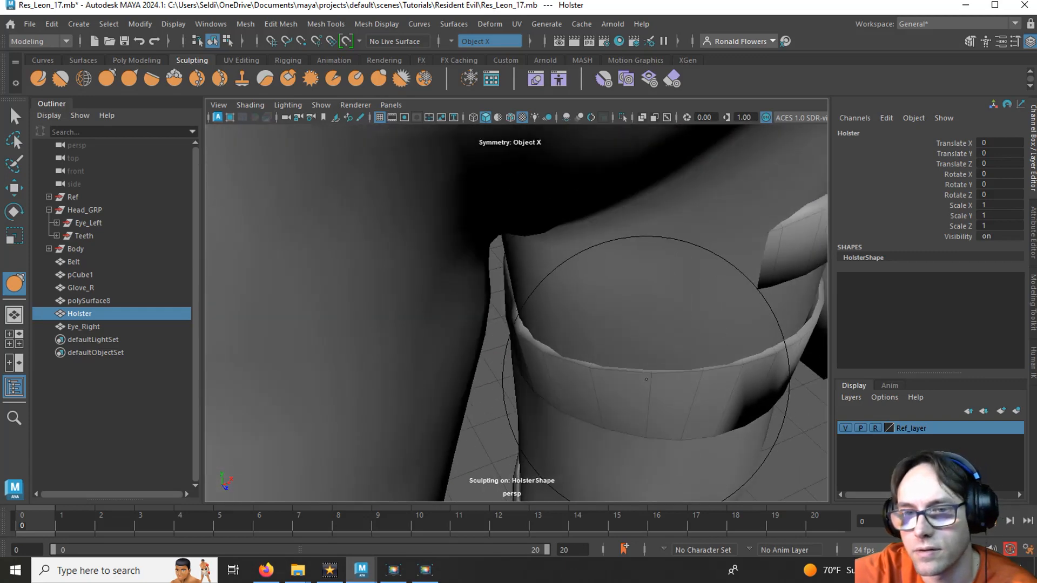
pyautogui.scroll(-5, 667, 378)
pyautogui.keyDown('alt'); pyautogui.moveTo(667, 378); pyautogui.dragTo(579, 267); pyautogui.keyUp('alt')
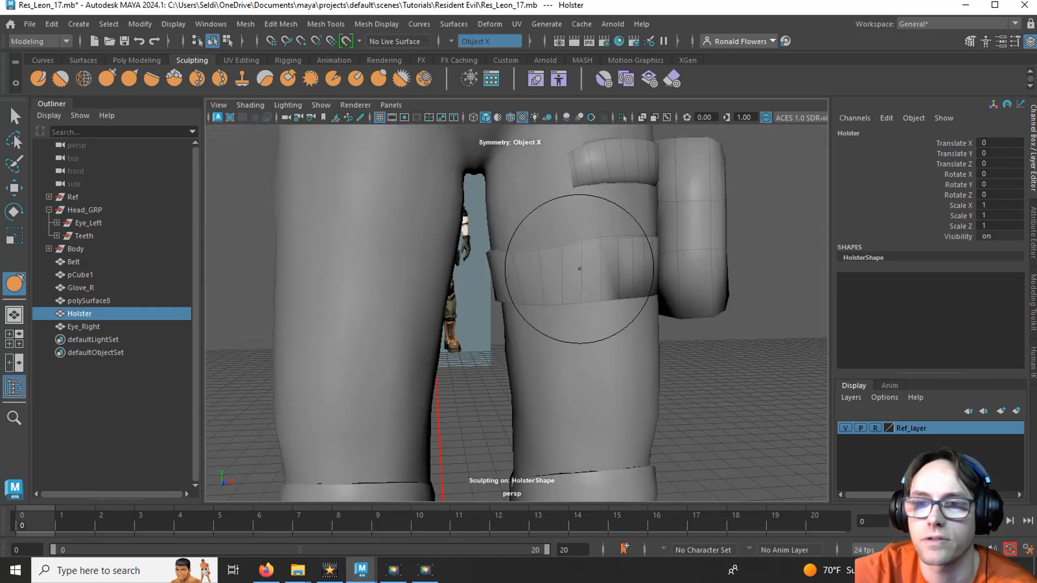
pyautogui.scroll(5, 578, 267)
pyautogui.moveTo(586, 316)
pyautogui.keyDown('alt'); pyautogui.mouseDown()
pyautogui.moveTo(590, 303)
pyautogui.moveTo(566, 284)
pyautogui.moveTo(606, 289)
pyautogui.moveTo(549, 305)
pyautogui.moveTo(543, 318)
pyautogui.mouseUp(); pyautogui.keyUp('alt')
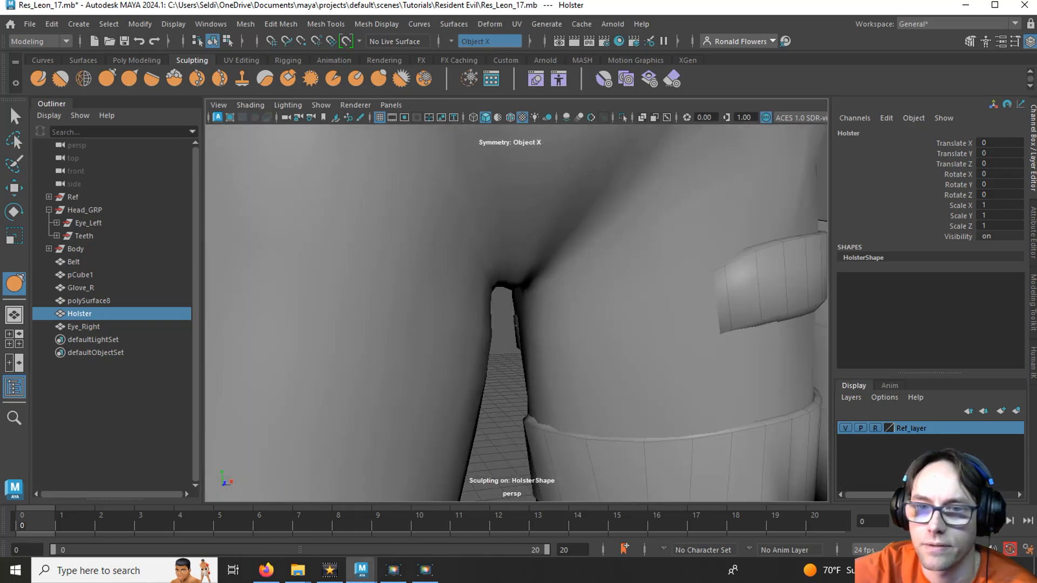
# - Extend the upper holster strap out of the leg so it wraps over the front and inner thigh below the crotch
pyautogui.moveTo(612, 317)
pyautogui.mouseDown()
pyautogui.moveTo(486, 383)
pyautogui.moveTo(540, 351)
pyautogui.moveTo(612, 348)
pyautogui.moveTo(641, 303)
pyautogui.moveTo(720, 324)
pyautogui.moveTo(617, 352)
pyautogui.moveTo(555, 289)
pyautogui.moveTo(529, 287)
pyautogui.moveTo(576, 302)
pyautogui.moveTo(562, 291)
pyautogui.moveTo(582, 312)
pyautogui.moveTo(558, 319)
pyautogui.moveTo(528, 367)
pyautogui.moveTo(607, 342)
pyautogui.moveTo(542, 335)
pyautogui.moveTo(489, 398)
pyautogui.moveTo(415, 356)
pyautogui.moveTo(497, 243)
pyautogui.mouseUp()
pyautogui.scroll(5, 528, 367)
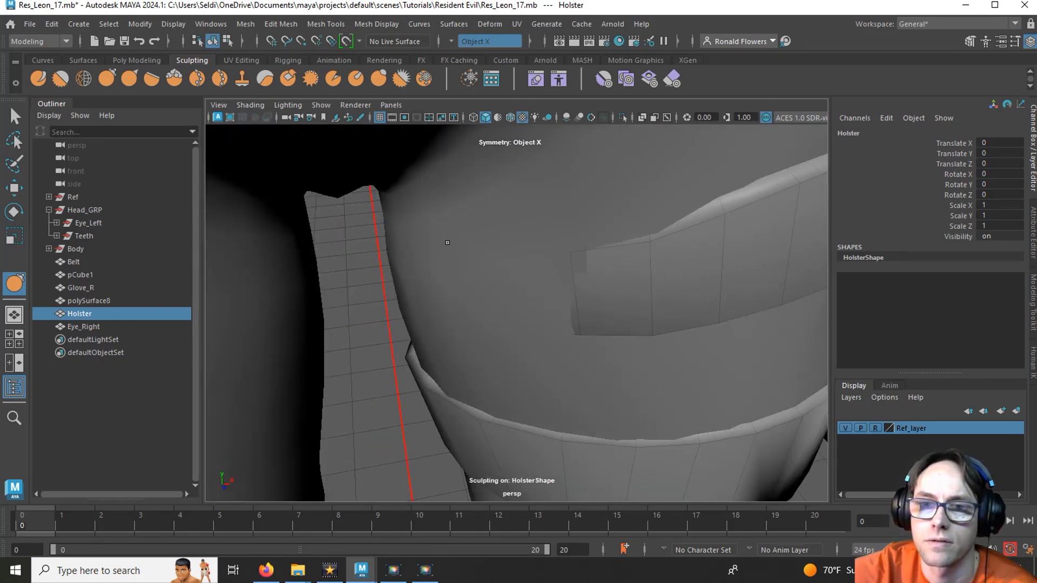
pyautogui.keyDown('alt'); pyautogui.moveTo(447, 243); pyautogui.dragTo(469, 238, button='middle'); pyautogui.keyUp('alt')
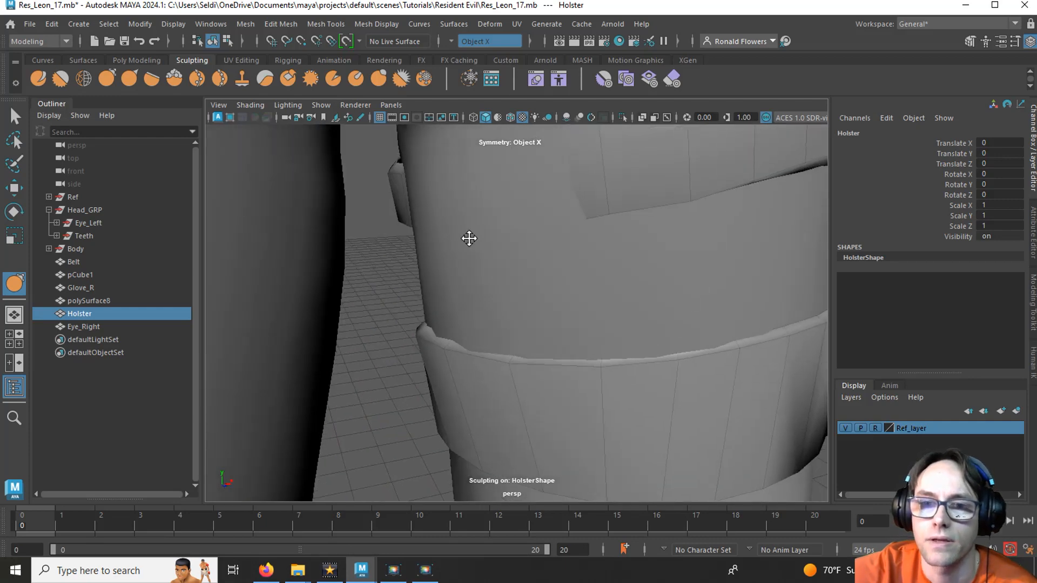
pyautogui.moveTo(468, 238)
pyautogui.keyDown('alt'); pyautogui.mouseDown()
pyautogui.moveTo(495, 291)
pyautogui.moveTo(412, 289)
pyautogui.moveTo(456, 301)
pyautogui.moveTo(432, 318)
pyautogui.moveTo(453, 258)
pyautogui.moveTo(489, 227)
pyautogui.moveTo(442, 289)
pyautogui.moveTo(396, 297)
pyautogui.moveTo(389, 326)
pyautogui.moveTo(393, 293)
pyautogui.moveTo(377, 320)
pyautogui.mouseUp(); pyautogui.keyUp('alt')
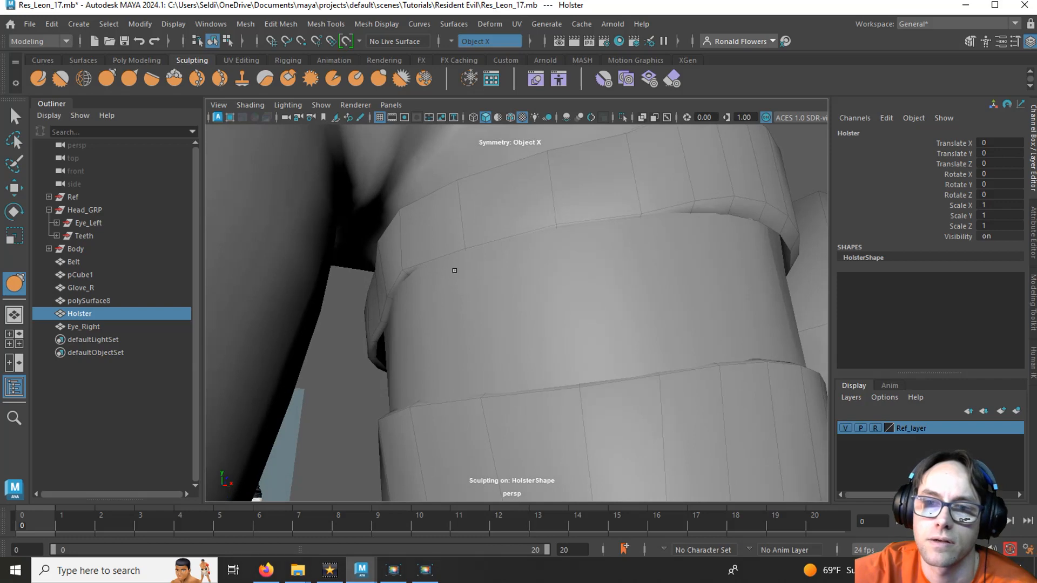
pyautogui.moveTo(462, 258)
pyautogui.keyDown('alt'); pyautogui.mouseDown()
pyautogui.moveTo(447, 303)
pyautogui.moveTo(345, 391)
pyautogui.moveTo(363, 373)
pyautogui.mouseUp(); pyautogui.keyUp('alt')
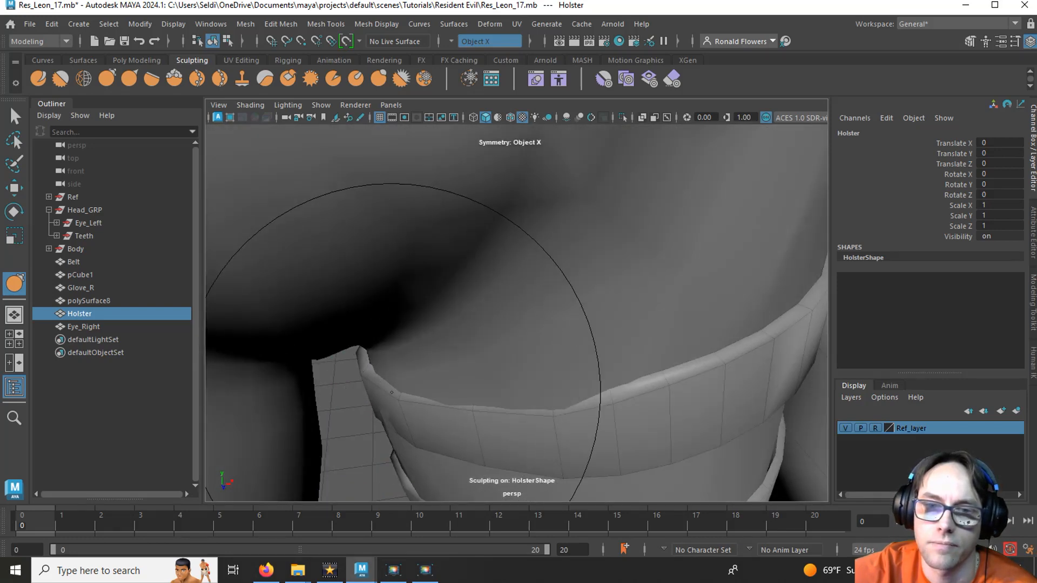
# - Even out the upper strap's edge around the back and inner thigh with the Grab tool
pyautogui.moveTo(405, 301)
pyautogui.keyDown('alt'); pyautogui.mouseDown()
pyautogui.moveTo(407, 354)
pyautogui.moveTo(413, 289)
pyautogui.moveTo(621, 274)
pyautogui.moveTo(523, 308)
pyautogui.moveTo(479, 363)
pyautogui.moveTo(589, 360)
pyautogui.moveTo(471, 354)
pyautogui.moveTo(528, 439)
pyautogui.moveTo(533, 380)
pyautogui.moveTo(711, 348)
pyautogui.moveTo(695, 348)
pyautogui.mouseUp(); pyautogui.keyUp('alt')
pyautogui.moveTo(701, 390); pyautogui.dragTo(683, 419)
pyautogui.moveTo(694, 381)
pyautogui.mouseDown()
pyautogui.moveTo(637, 439)
pyautogui.moveTo(632, 421)
pyautogui.moveTo(773, 407)
pyautogui.moveTo(614, 360)
pyautogui.moveTo(512, 381)
pyautogui.moveTo(572, 435)
pyautogui.moveTo(613, 313)
pyautogui.moveTo(633, 390)
pyautogui.moveTo(662, 387)
pyautogui.moveTo(675, 345)
pyautogui.moveTo(622, 275)
pyautogui.mouseUp()
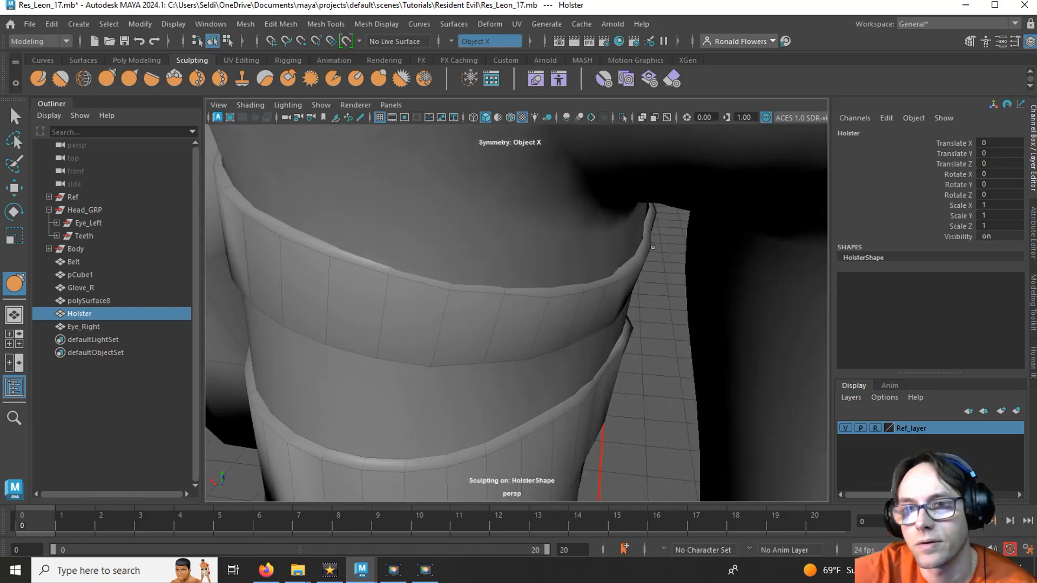
pyautogui.moveTo(652, 213)
pyautogui.keyDown('alt'); pyautogui.mouseDown()
pyautogui.moveTo(490, 308)
pyautogui.moveTo(441, 303)
pyautogui.moveTo(465, 303)
pyautogui.moveTo(517, 166)
pyautogui.mouseUp(); pyautogui.keyUp('alt')
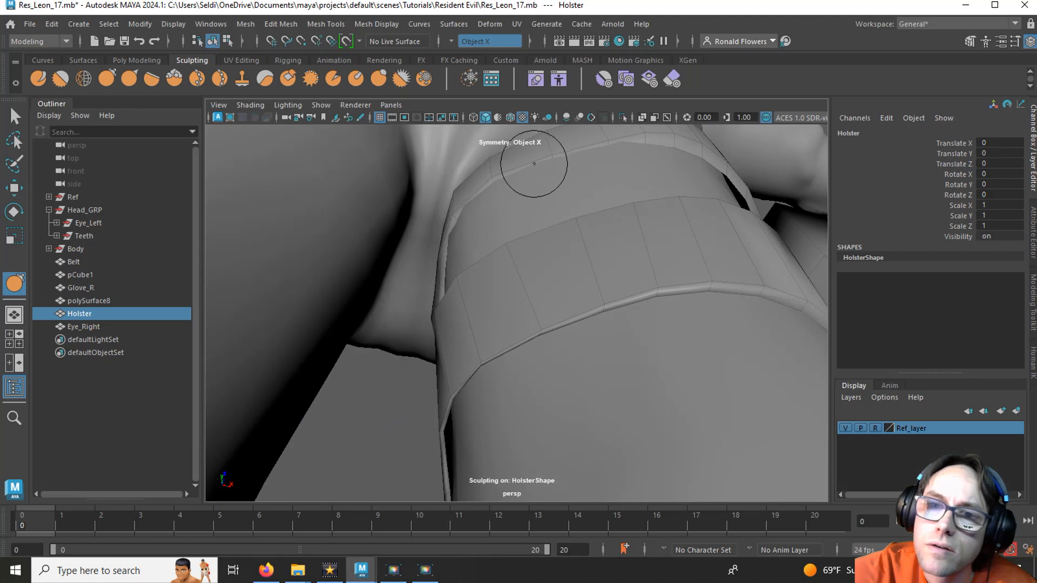
# - Fit both straps against the outer thigh beside the holster using a smaller Grab brush, and deselect the holster
pyautogui.moveTo(548, 147)
pyautogui.keyDown('alt'); pyautogui.mouseDown()
pyautogui.moveTo(481, 268)
pyautogui.moveTo(579, 229)
pyautogui.mouseUp(); pyautogui.keyUp('alt')
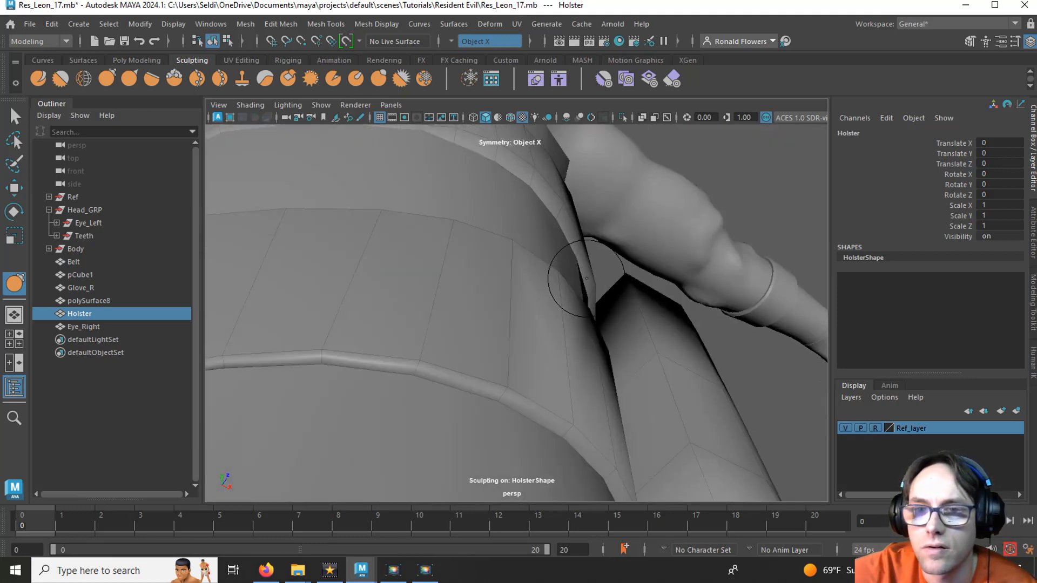
pyautogui.keyDown('alt'); pyautogui.moveTo(573, 277); pyautogui.dragTo(555, 306); pyautogui.keyUp('alt')
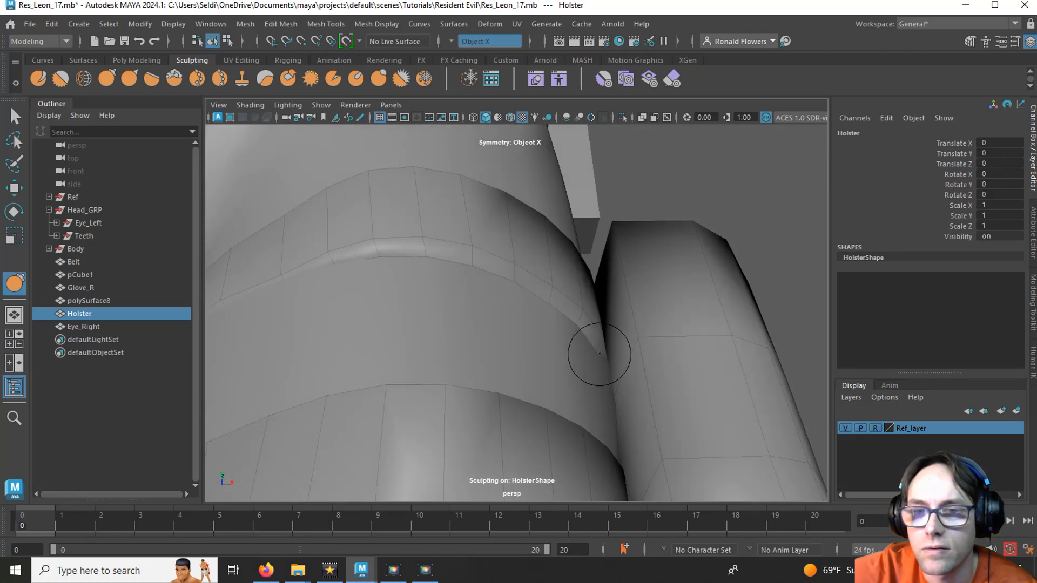
pyautogui.keyDown('alt'); pyautogui.moveTo(589, 342); pyautogui.dragTo(567, 385); pyautogui.keyUp('alt')
pyautogui.keyDown('alt'); pyautogui.moveTo(550, 426); pyautogui.dragTo(661, 367); pyautogui.keyUp('alt')
pyautogui.scroll(-6, 546, 350)
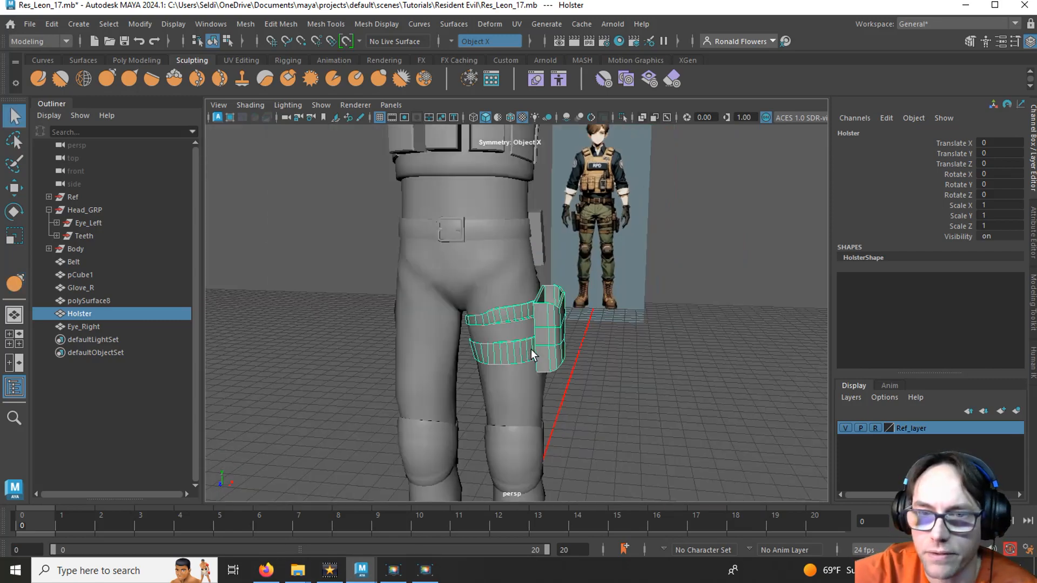
pyautogui.scroll(-5, 540, 345)
pyautogui.click(568, 342)
pyautogui.scroll(-2, 569, 341)
pyautogui.keyDown('alt'); pyautogui.moveTo(569, 341); pyautogui.dragTo(601, 366); pyautogui.keyUp('alt')
pyautogui.scroll(3, 568, 316)
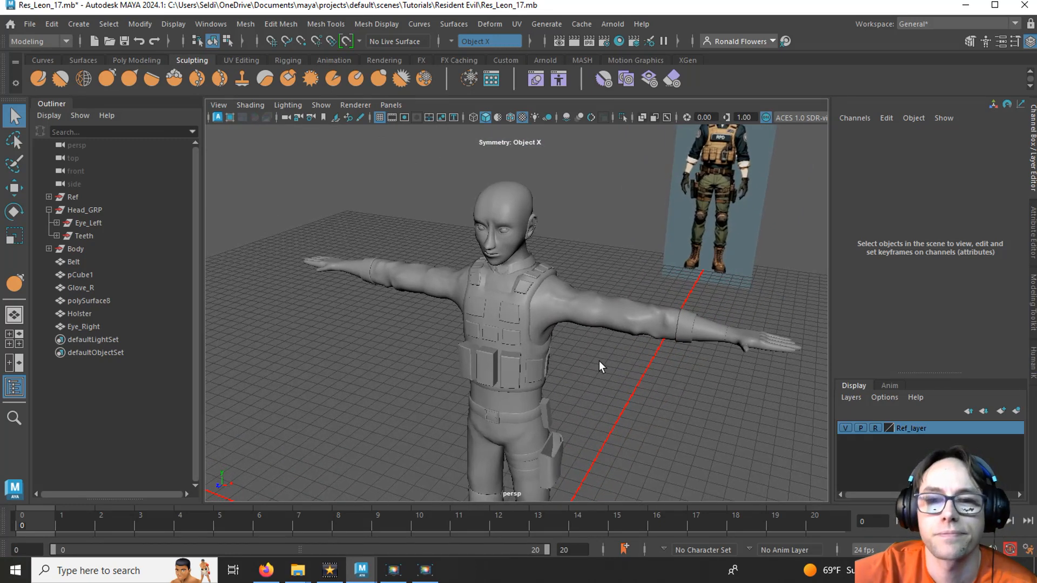